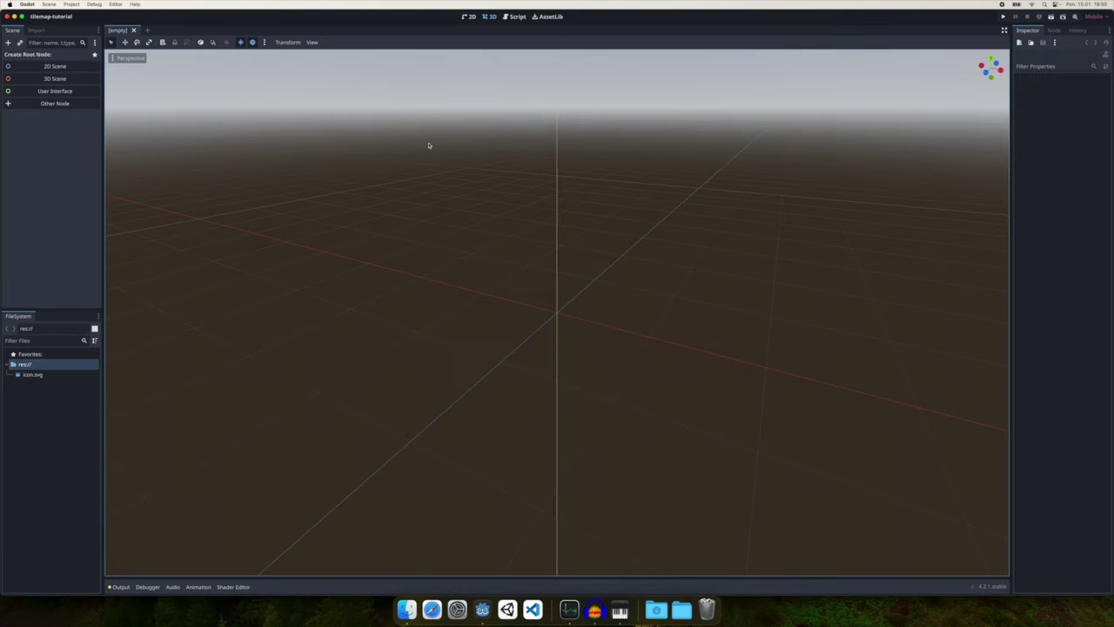
# - Switch to the 2D workspace and import props.png and terrain_tiles.png from the Godot Tilemap Tutorial folder into the project root
pyautogui.click(471, 18)
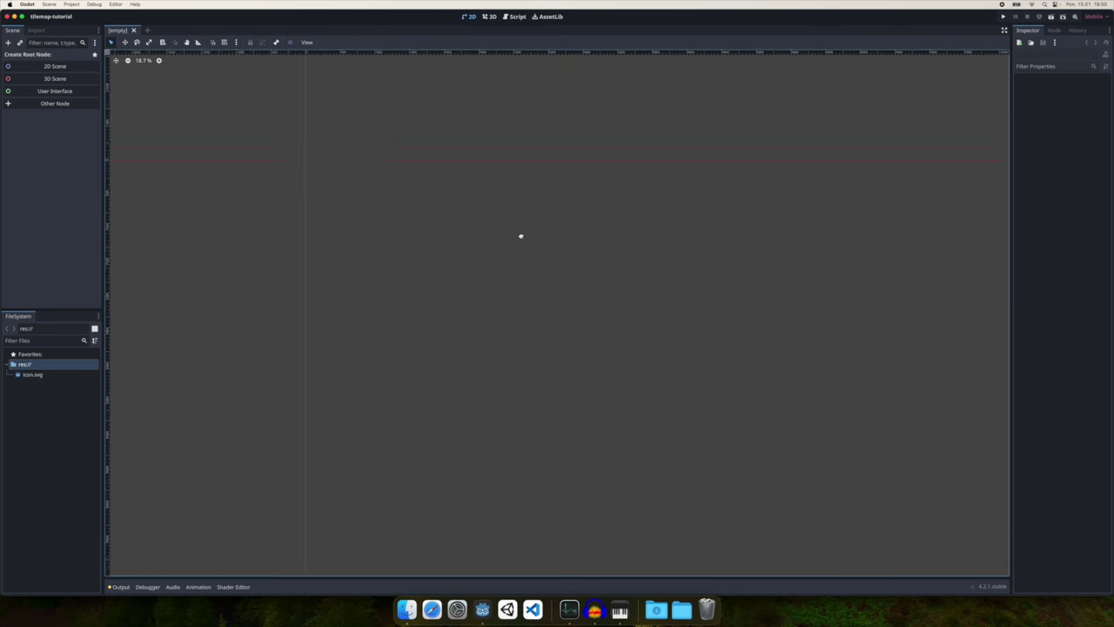
pyautogui.scroll(2, 595, 348)
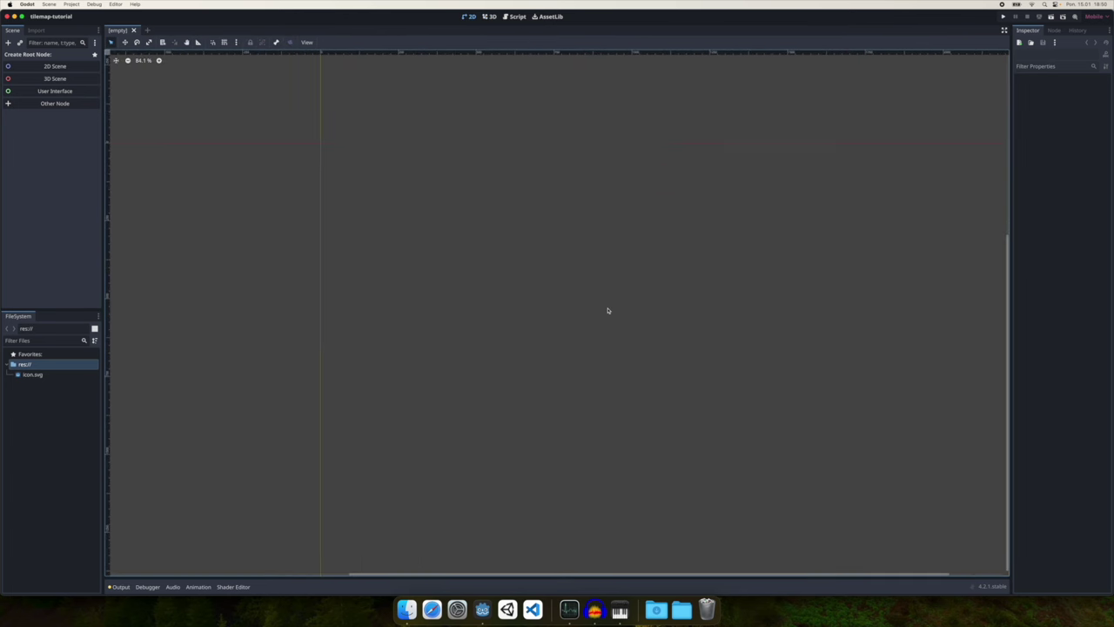
pyautogui.press('super+Tab')
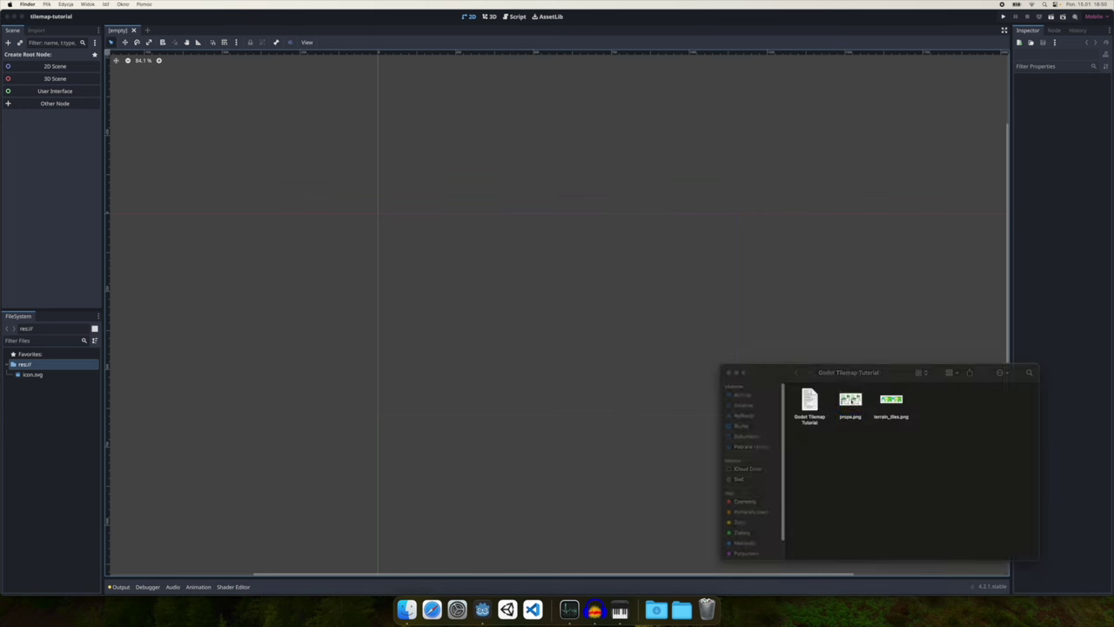
pyautogui.click(850, 400)
pyautogui.keyDown('super'); pyautogui.click(897, 406); pyautogui.keyUp('super')
pyautogui.moveTo(838, 417); pyautogui.dragTo(39, 373)
pyautogui.press('super+Tab')
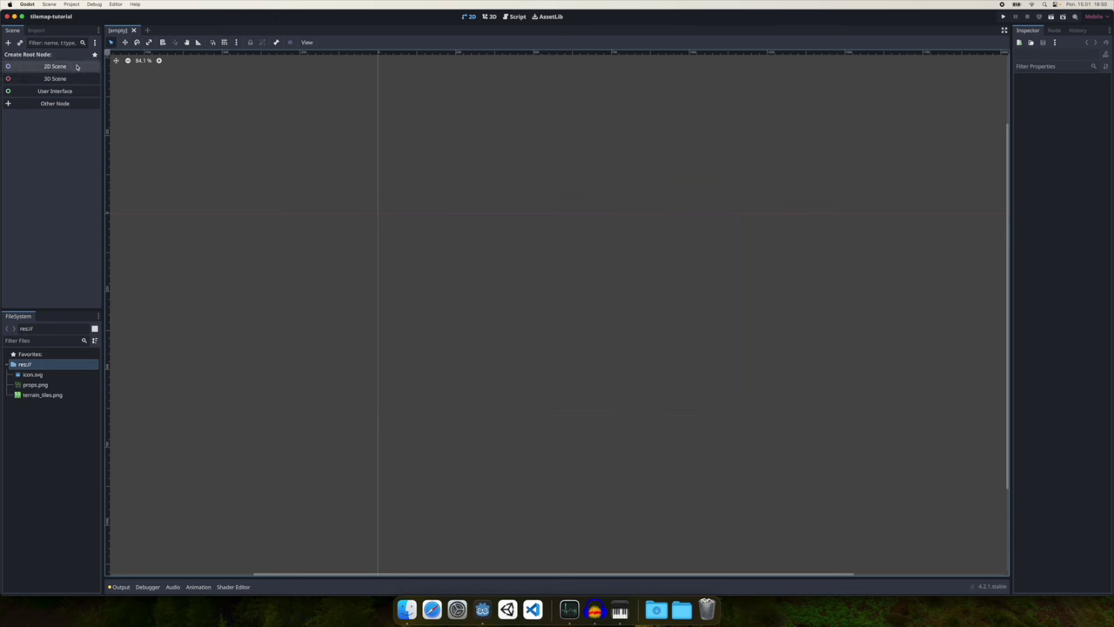
# - Create a 2D scene saved as main_scene.tscn and add a TileMap node under its Node2D root
pyautogui.click(73, 66)
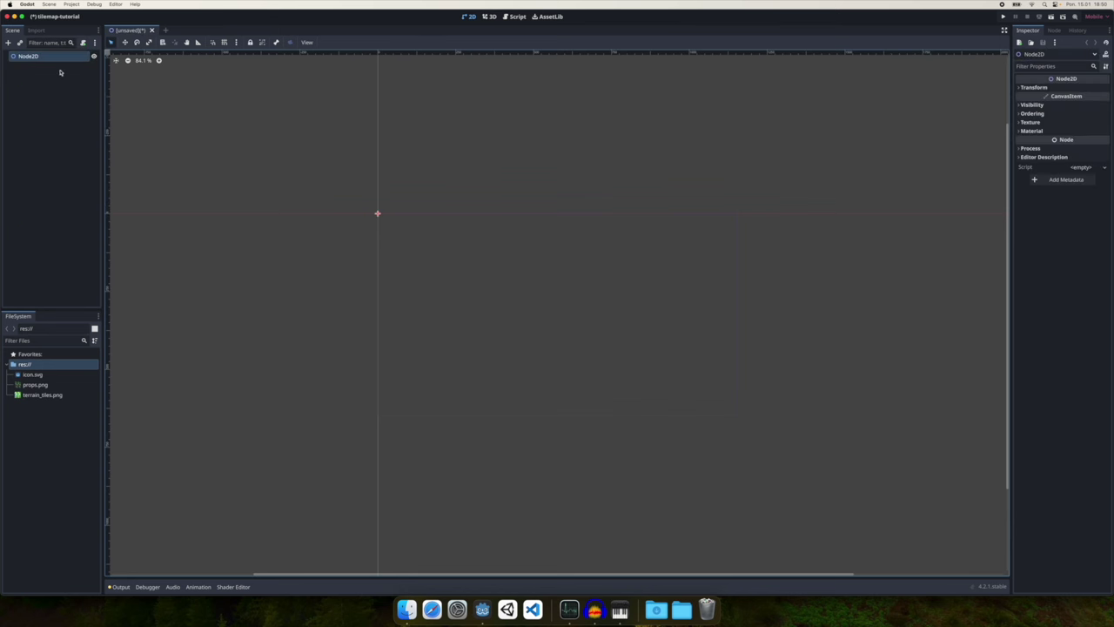
pyautogui.click(60, 72)
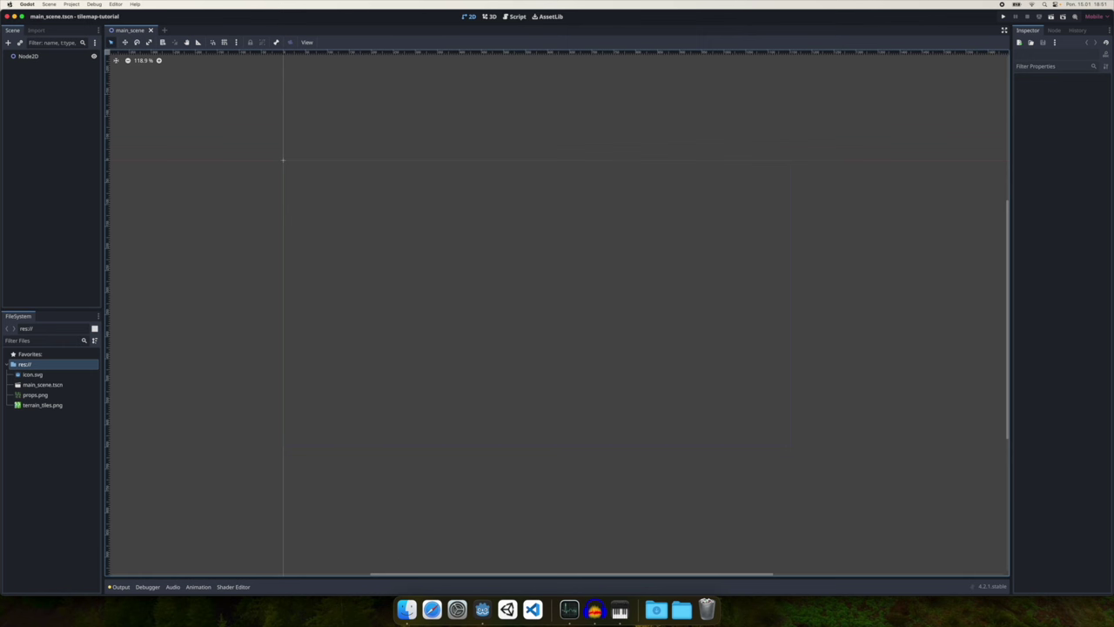
pyautogui.click(8, 42)
pyautogui.write('tilme')
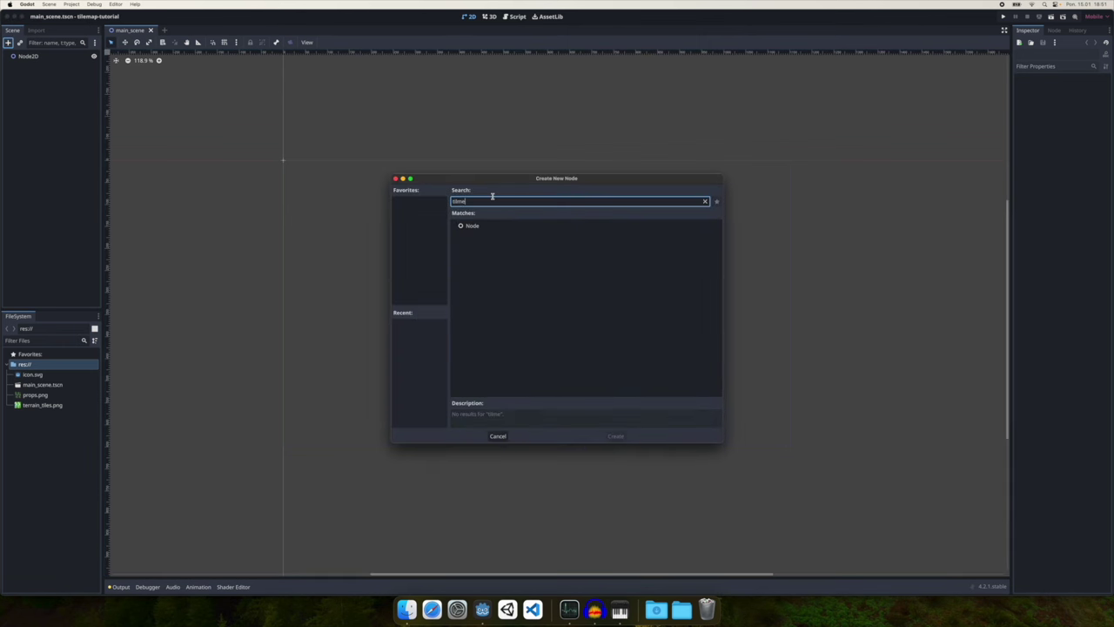
pyautogui.press('BackSpace')
pyautogui.doubleClick(488, 257)
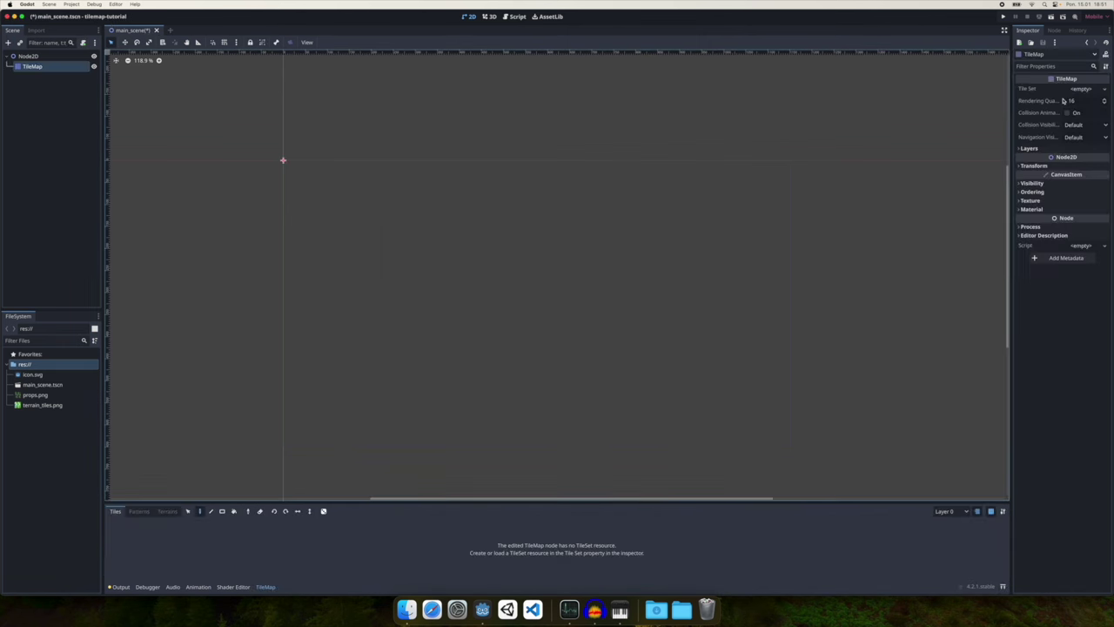
# - Widen the Inspector, assign a new TileSet to the TileMap node and enlarge the tile editing area
pyautogui.moveTo(1010, 310); pyautogui.dragTo(996, 310)
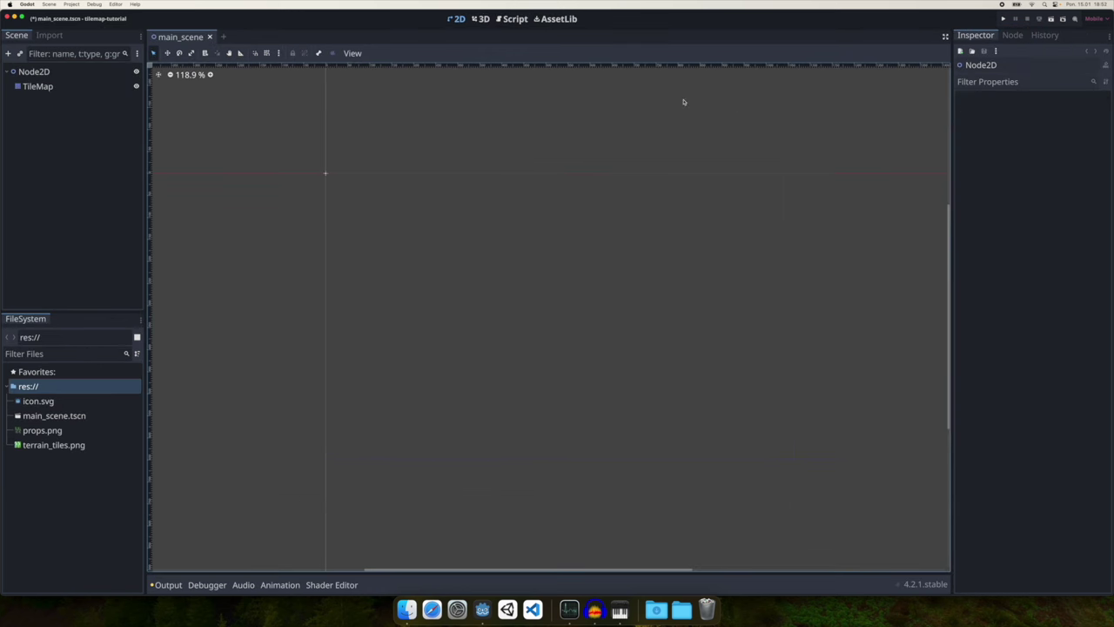
pyautogui.click(53, 86)
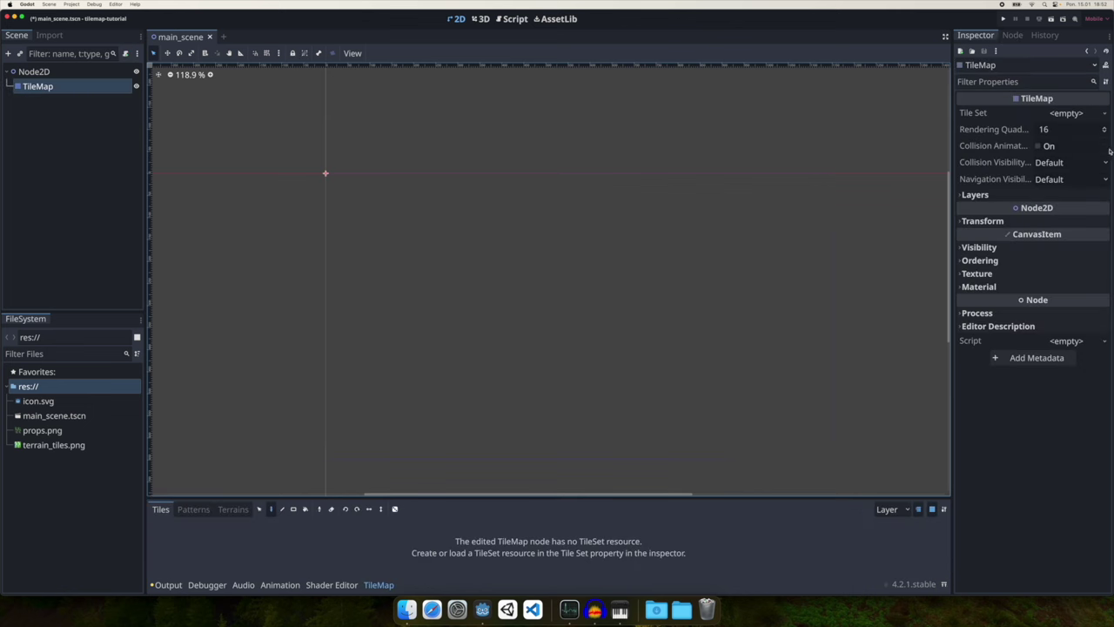
pyautogui.moveTo(951, 122); pyautogui.dragTo(940, 118)
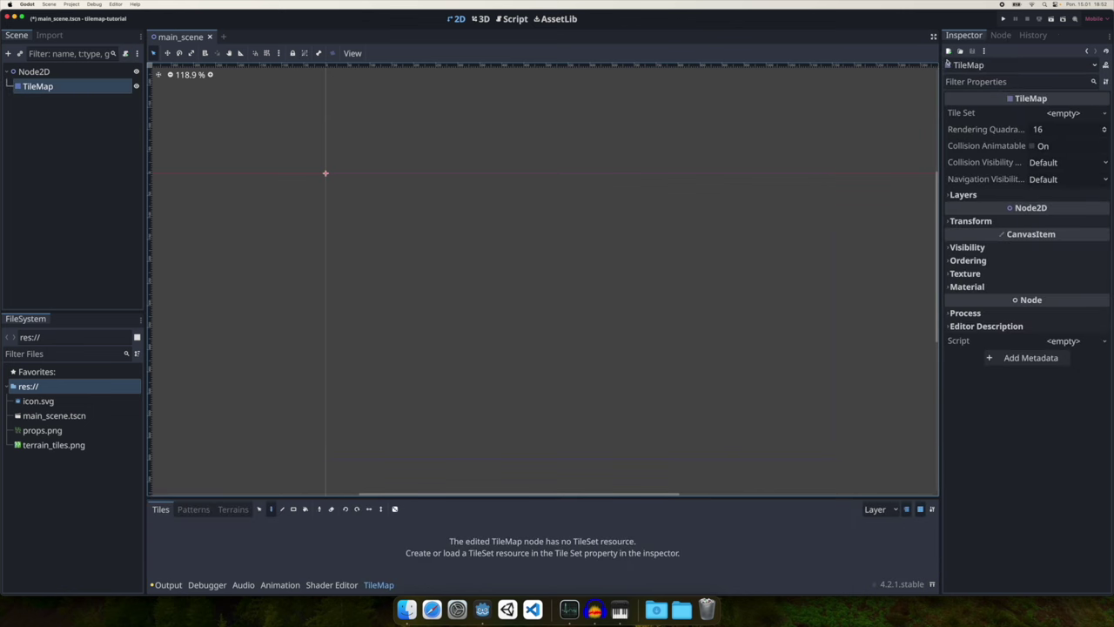
pyautogui.click(1080, 115)
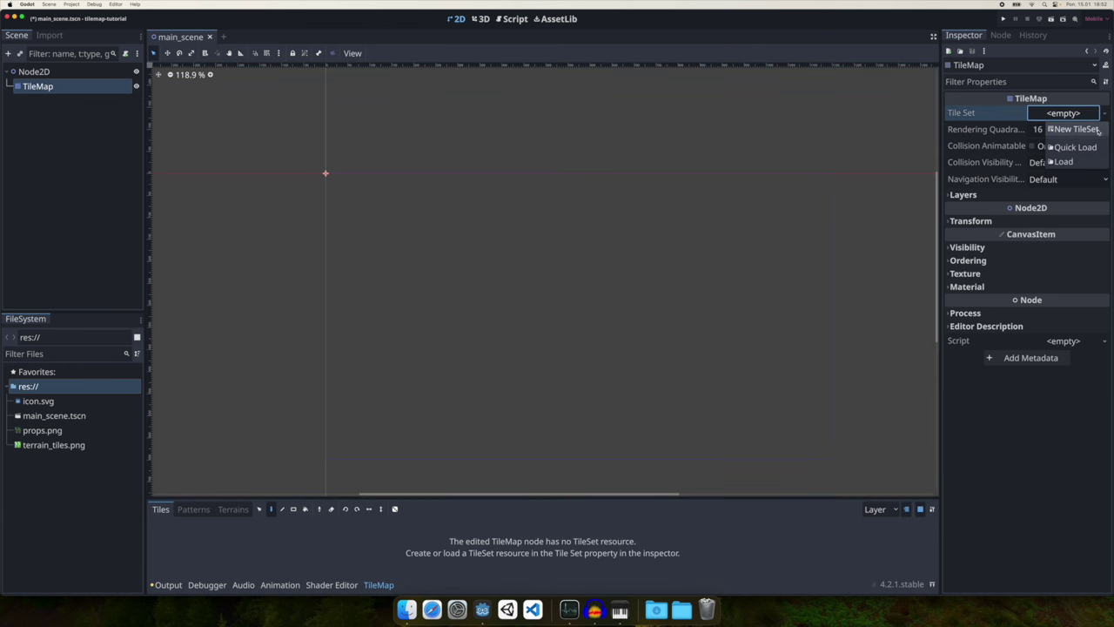
pyautogui.click(1076, 129)
pyautogui.moveTo(632, 494); pyautogui.dragTo(632, 340)
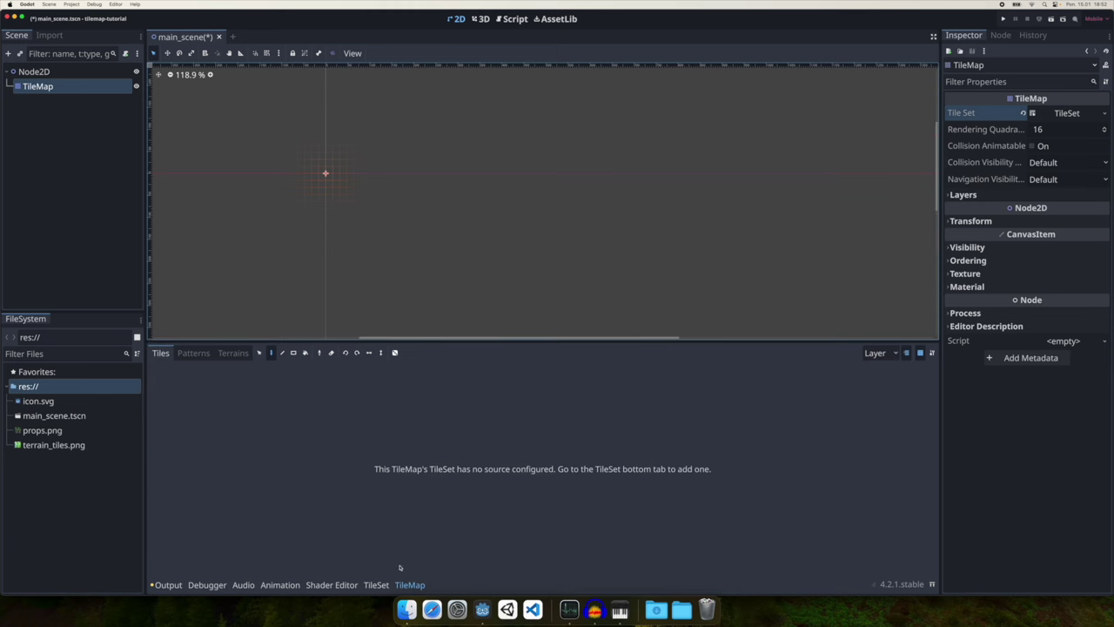
# - Open the TileSet editor and expand the TileMap's TileSet resource to show its tile shape and size settings
pyautogui.click(376, 584)
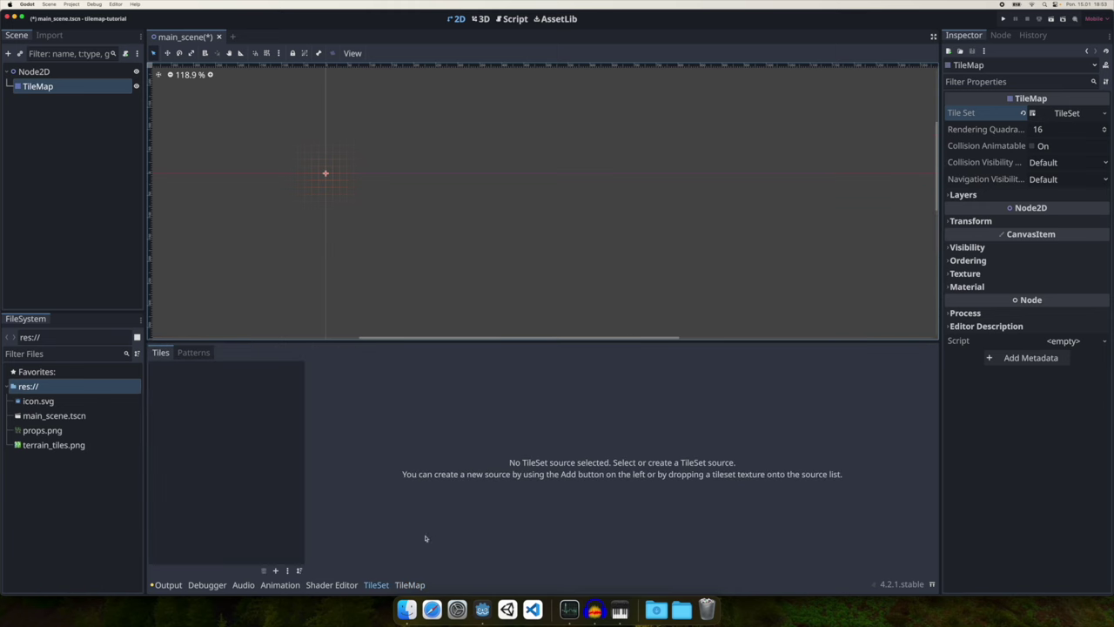
pyautogui.click(1070, 113)
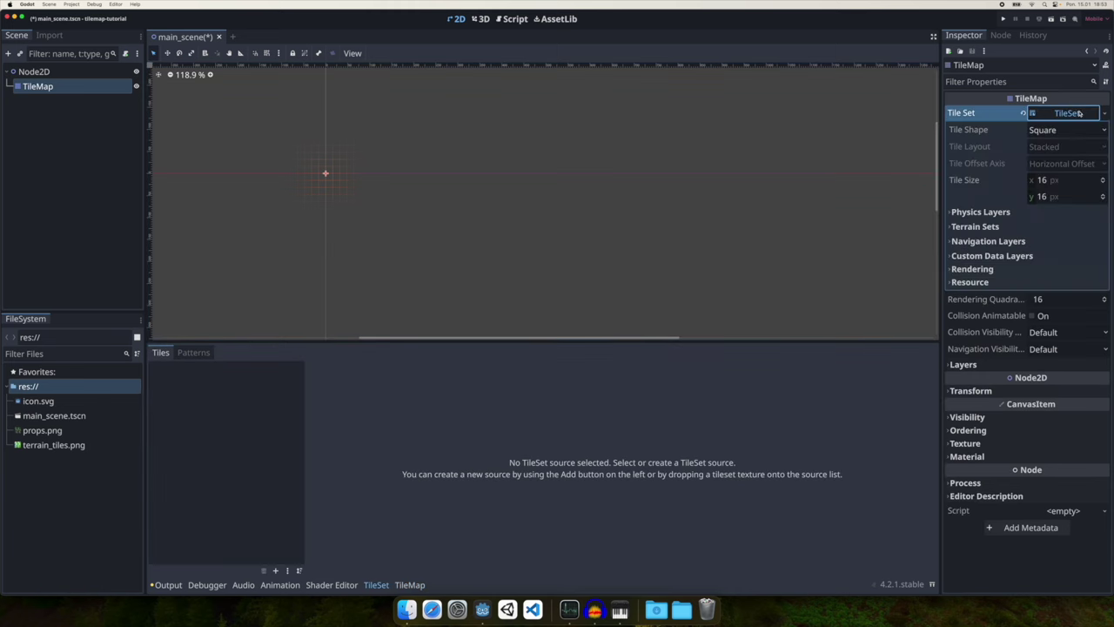
pyautogui.click(1075, 115)
pyautogui.click(1076, 114)
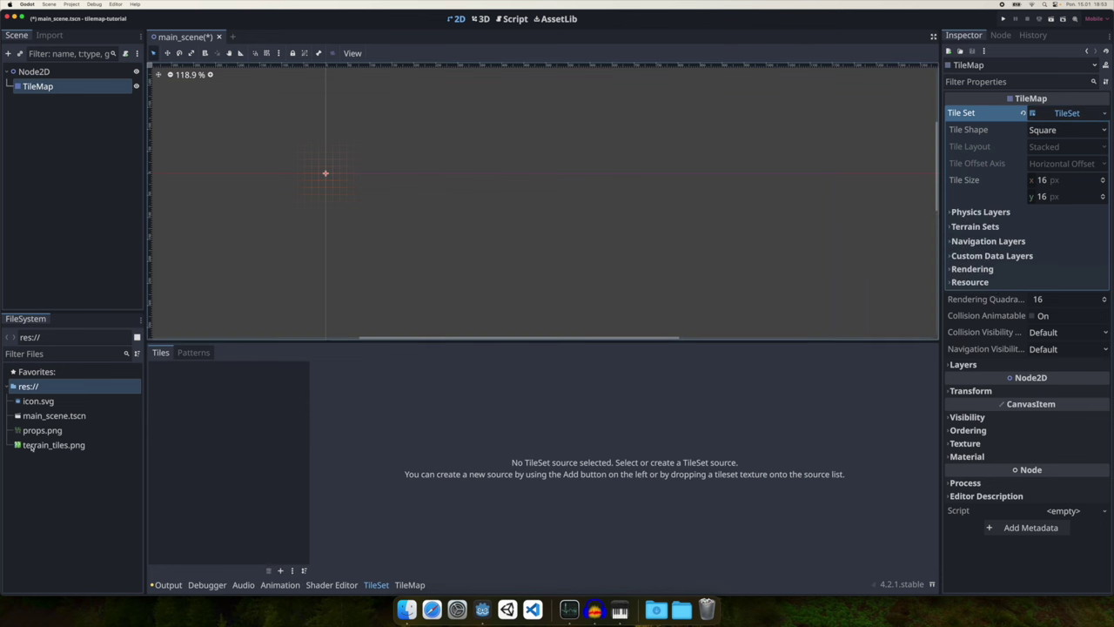
# - Add terrain_tiles.png to the TileSet as an atlas, declining automatic tile creation, and manually create tiles over its first three terrain blocks
pyautogui.moveTo(32, 447); pyautogui.dragTo(226, 418)
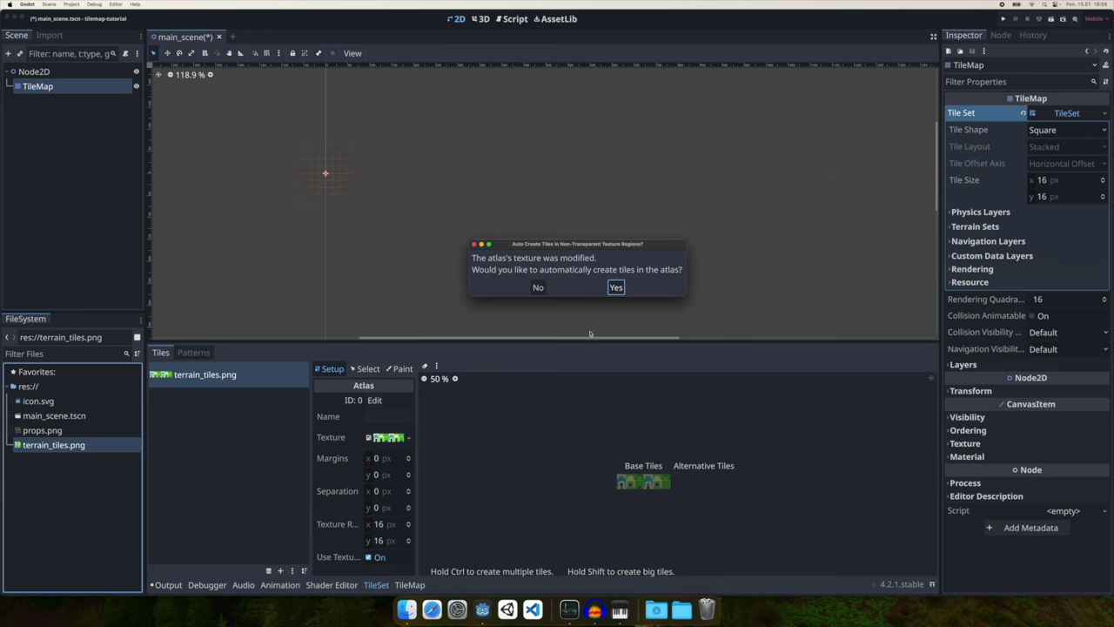
pyautogui.click(538, 289)
pyautogui.scroll(10, 666, 489)
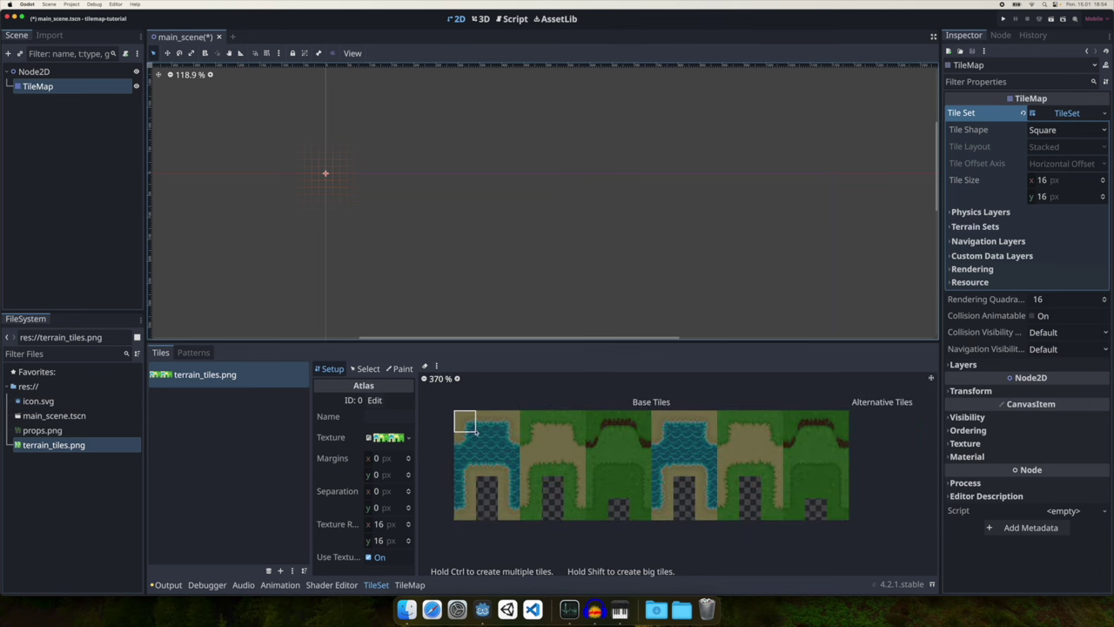
pyautogui.moveTo(466, 424)
pyautogui.mouseDown()
pyautogui.moveTo(640, 421)
pyautogui.moveTo(642, 448)
pyautogui.moveTo(486, 514)
pyautogui.mouseUp()
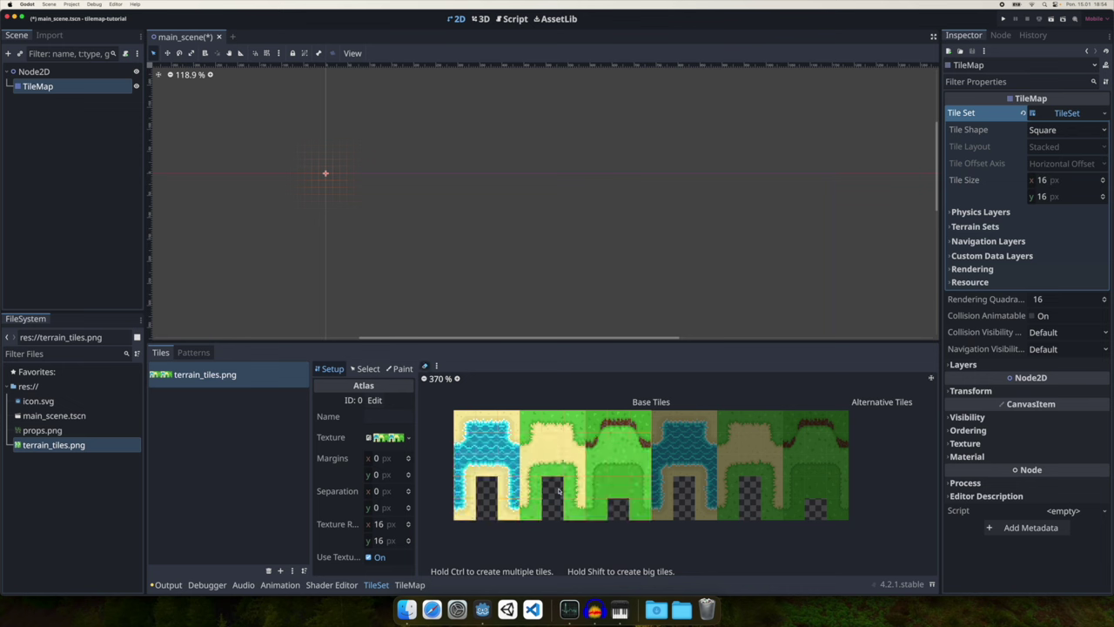
pyautogui.click(366, 369)
pyautogui.click(329, 368)
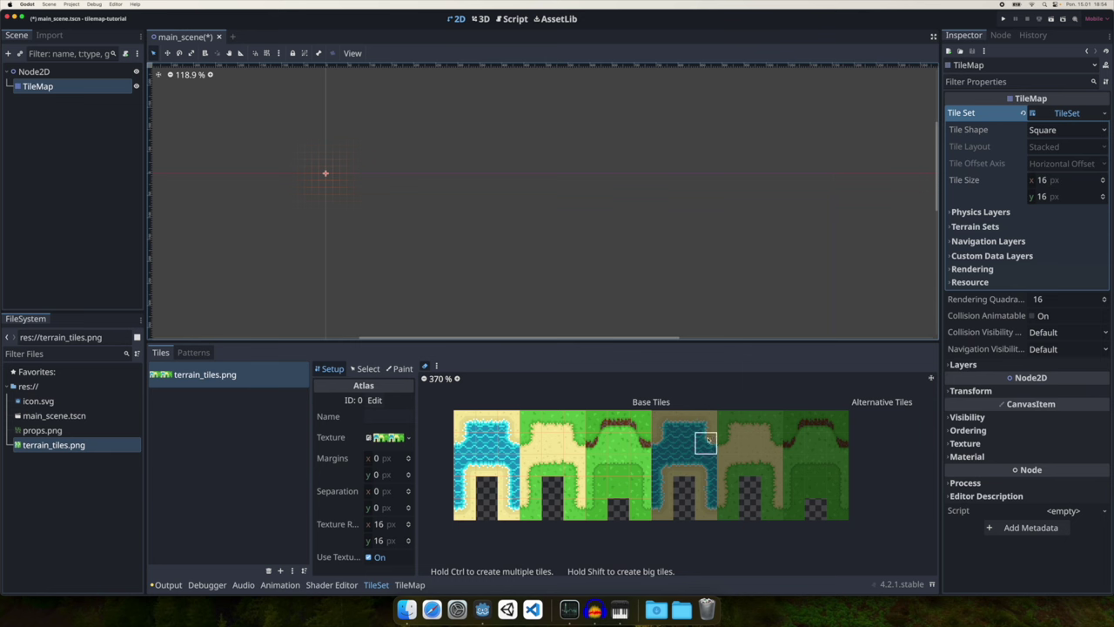
# - Examine the created tiles in the terrain atlas and compare them with the uncreated second set of terrain blocks
pyautogui.scroll(3, 703, 443)
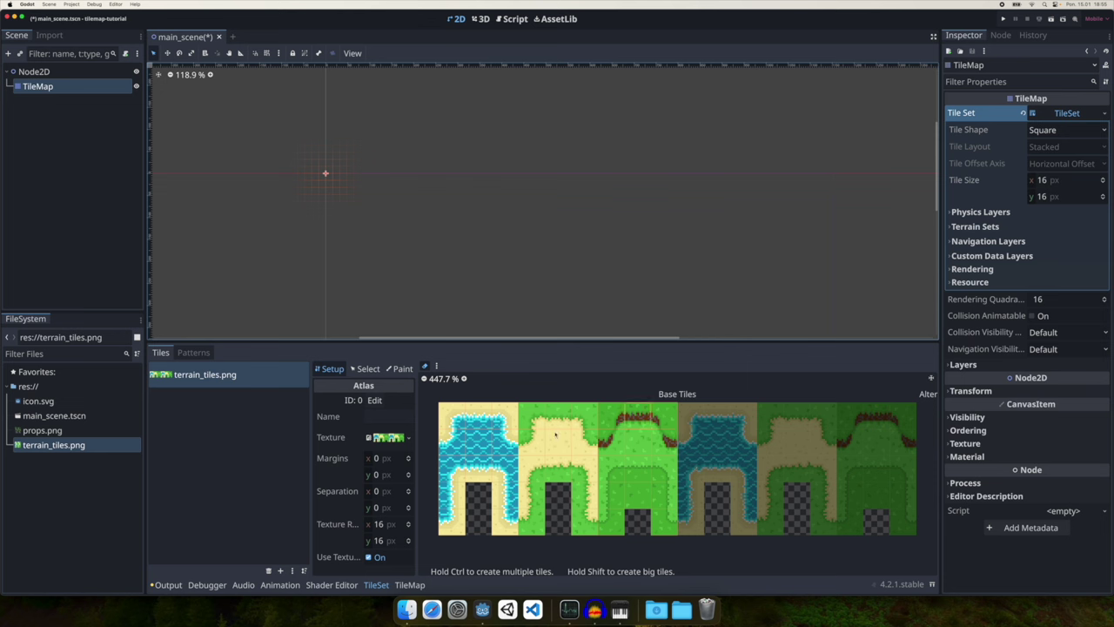
pyautogui.scroll(-4, 678, 465)
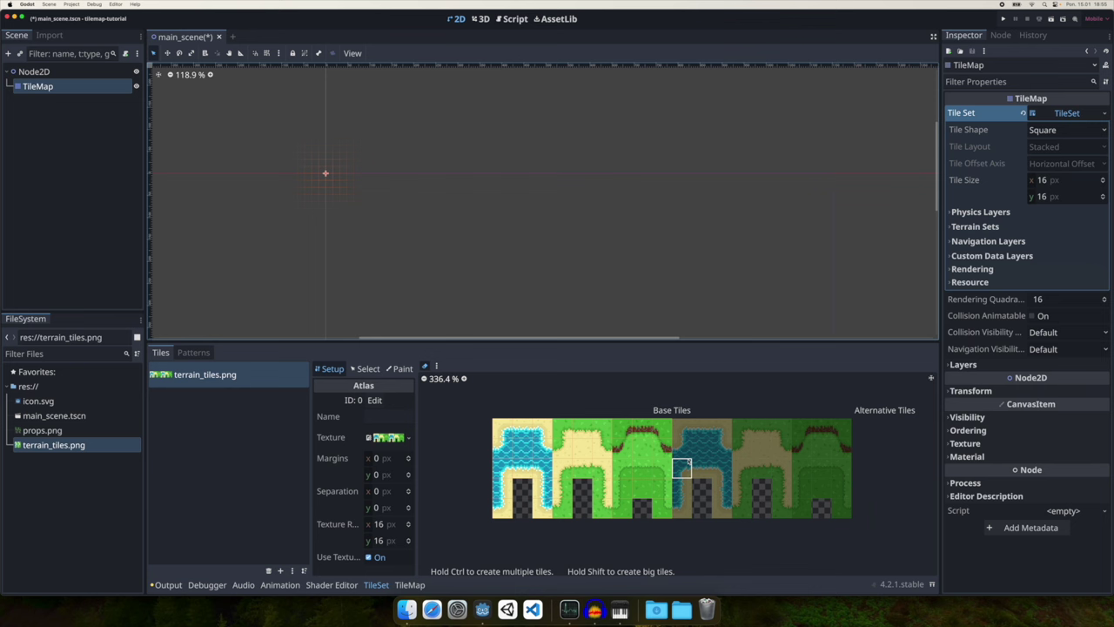
pyautogui.scroll(-3, 667, 467)
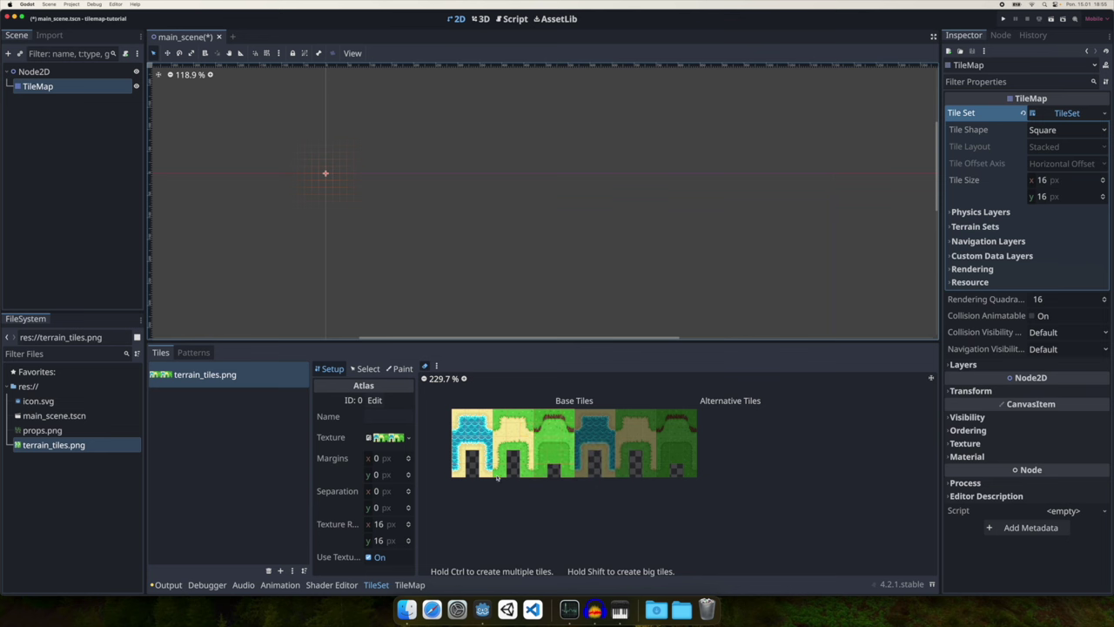
pyautogui.scroll(-2, 541, 445)
pyautogui.hscroll(-2, 543, 450)
pyautogui.scroll(3, 529, 478)
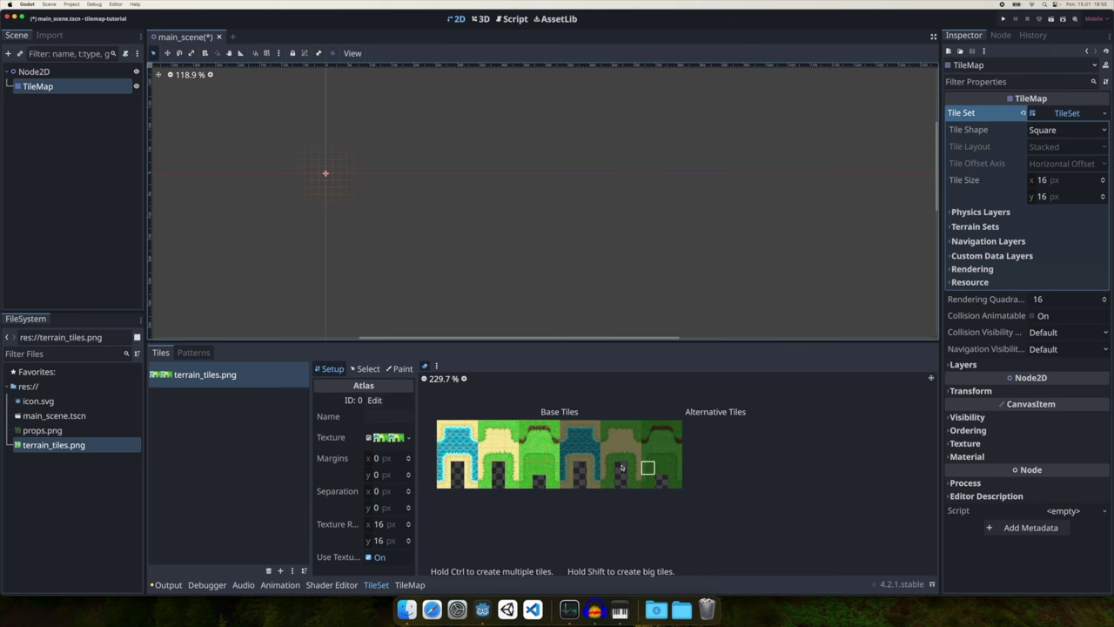
pyautogui.scroll(1, 688, 468)
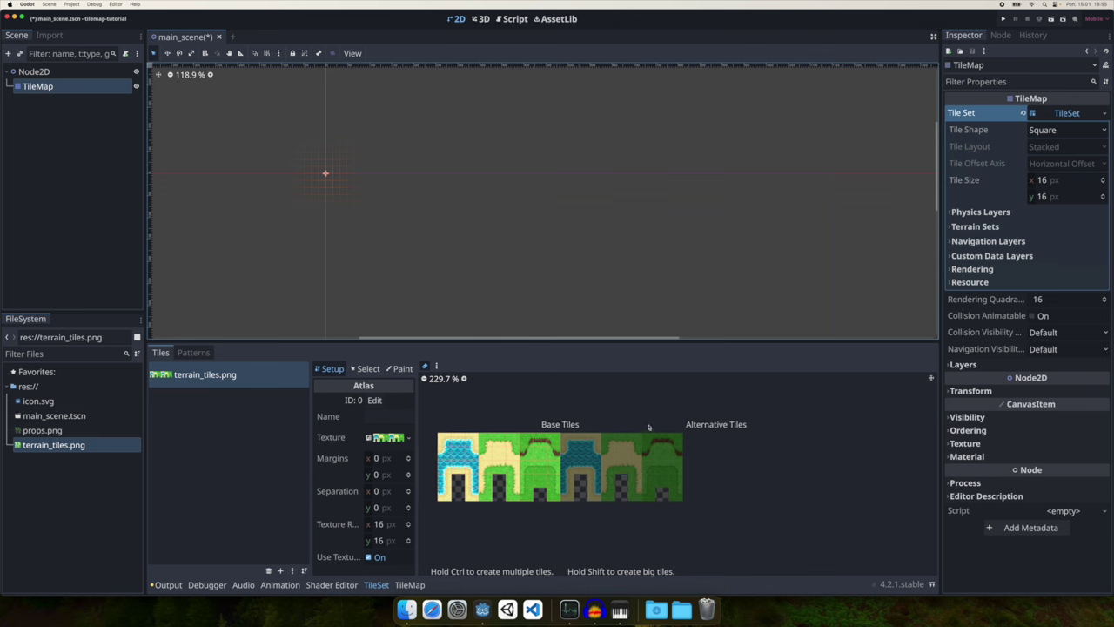
pyautogui.keyDown('ctrl'); pyautogui.scroll(2, 464, 451); pyautogui.keyUp('ctrl')
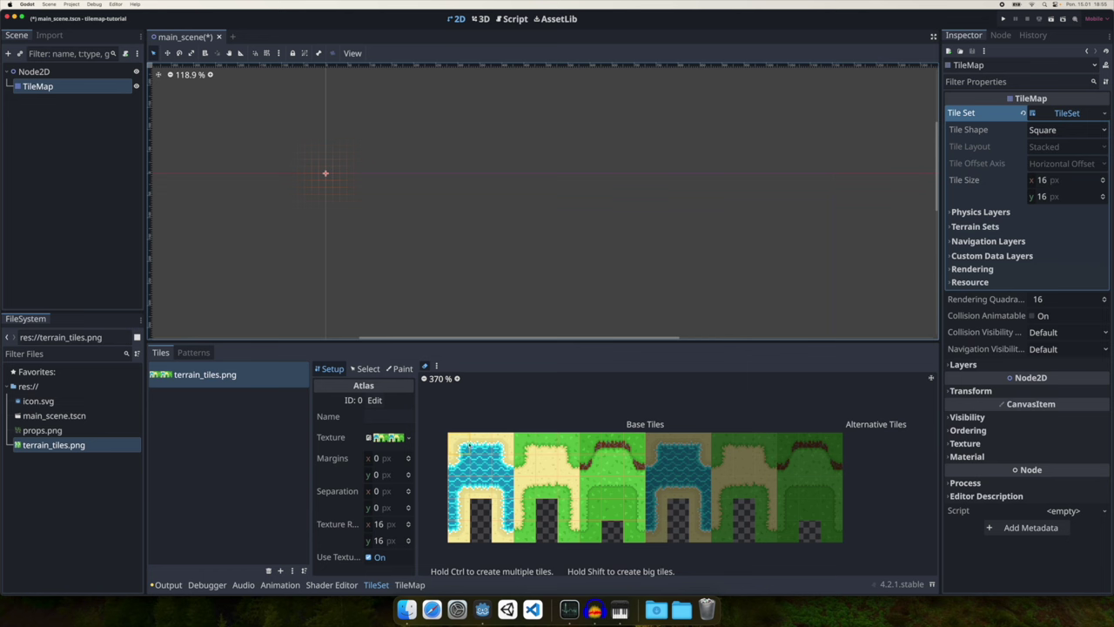
# - Select the tile at atlas coordinates 0, 0 and set its animation columns to 2
pyautogui.click(368, 369)
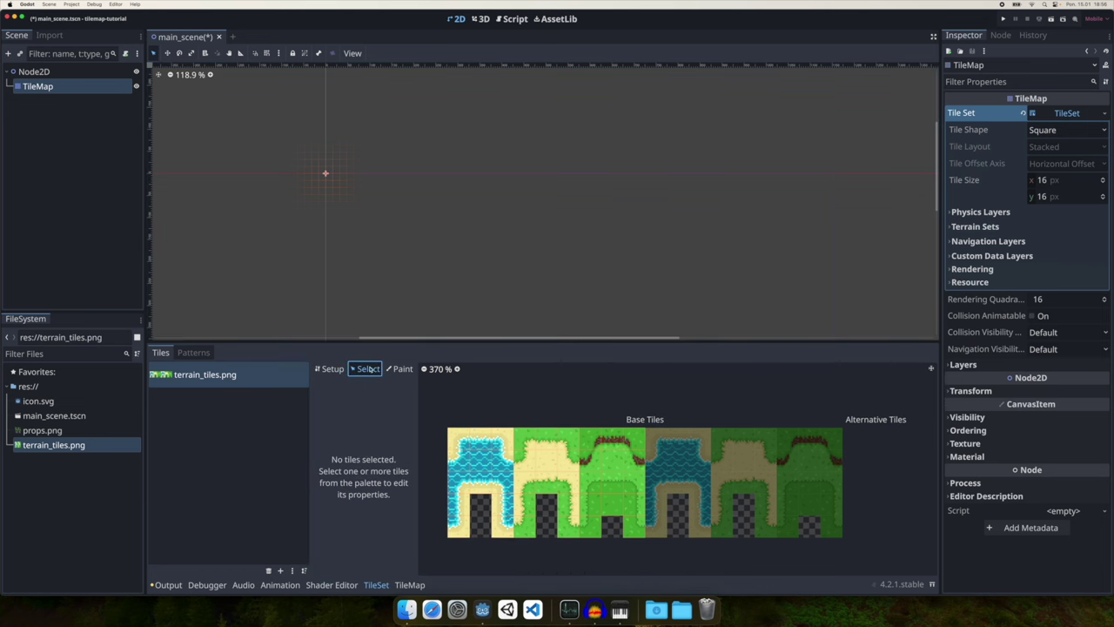
pyautogui.click(459, 442)
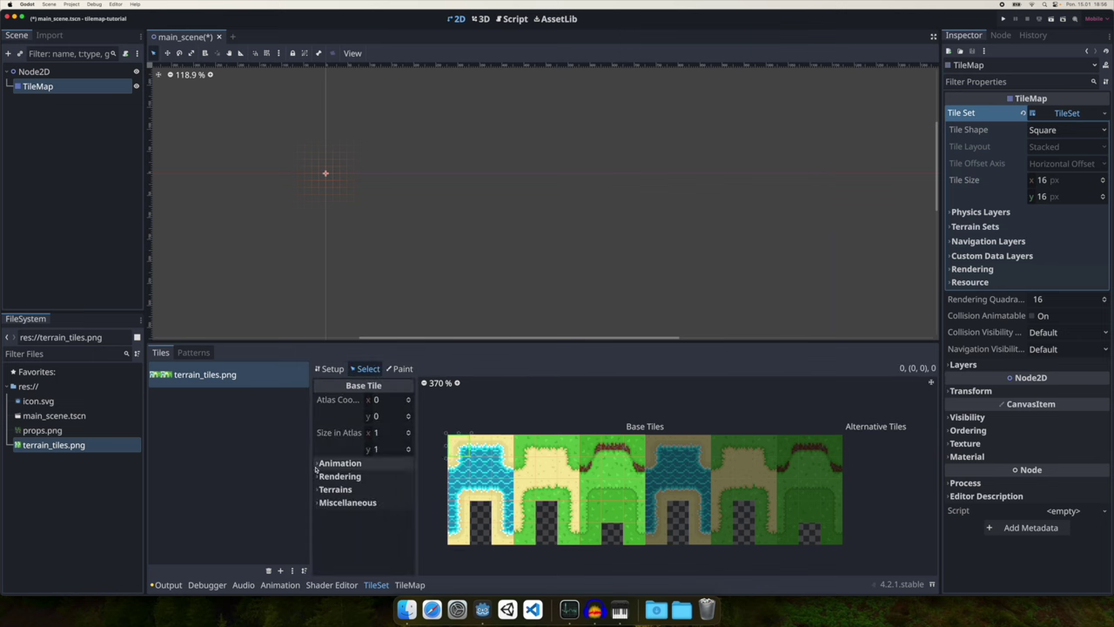
pyautogui.click(318, 466)
pyautogui.scroll(-1, 348, 457)
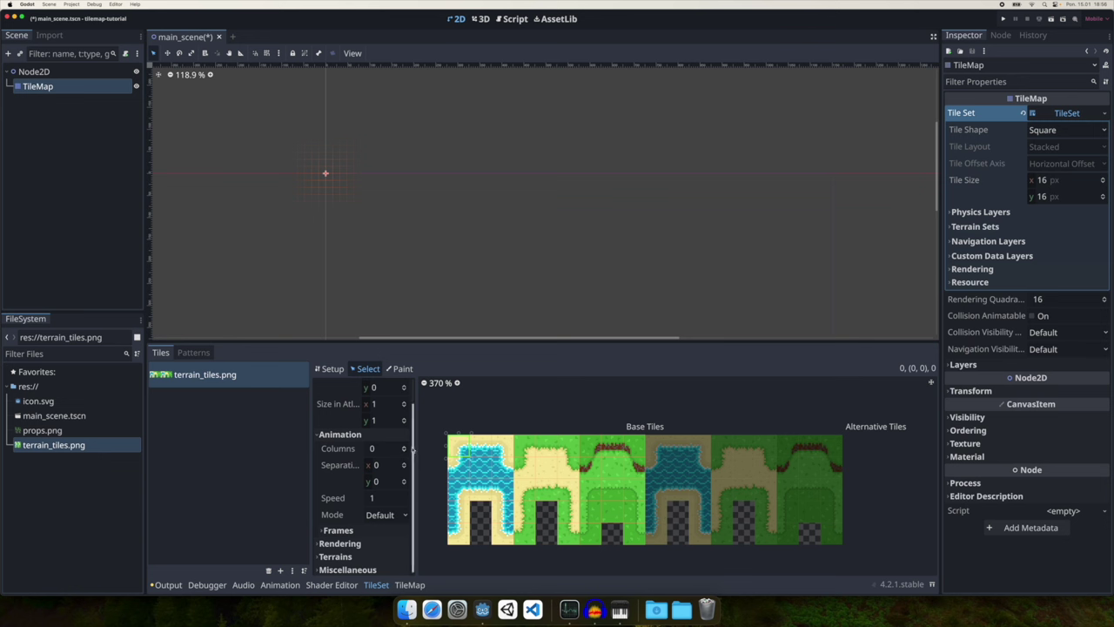
pyautogui.click(374, 448)
pyautogui.write('2')
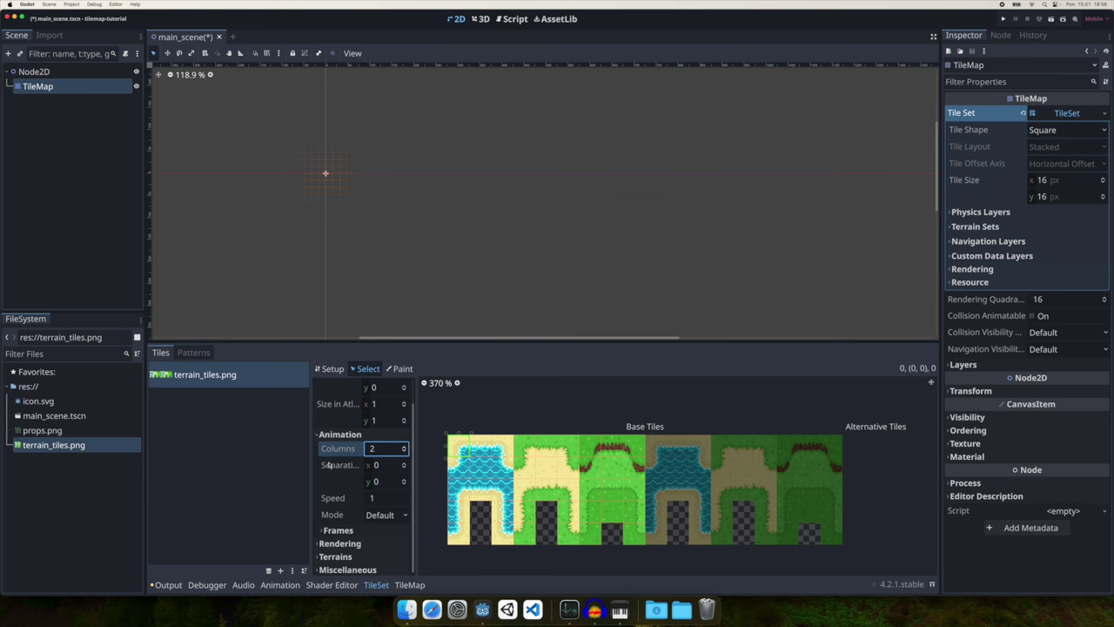
pyautogui.moveTo(415, 431); pyautogui.dragTo(431, 468)
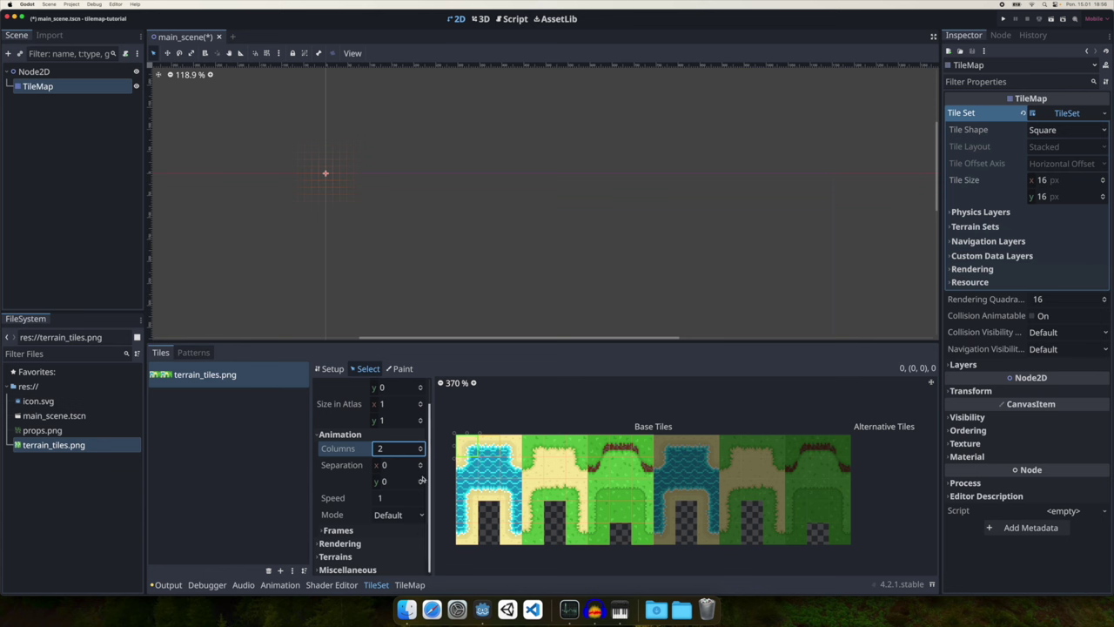
pyautogui.click(421, 478)
pyautogui.click(420, 479)
pyautogui.click(421, 479)
pyautogui.click(421, 479)
pyautogui.click(421, 480)
pyautogui.click(421, 481)
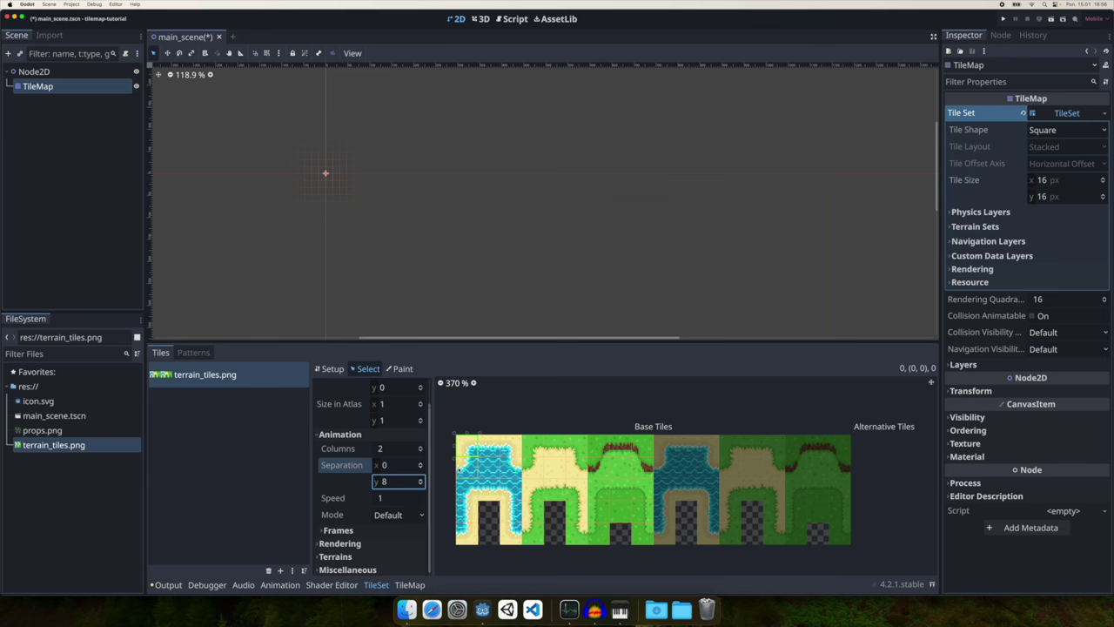
# - Set the selected tile's animation separation to x 8 and y 0, and add a second frame with a 1 s duration
pyautogui.click(331, 527)
pyautogui.click(375, 530)
pyautogui.click(422, 426)
pyautogui.click(422, 426)
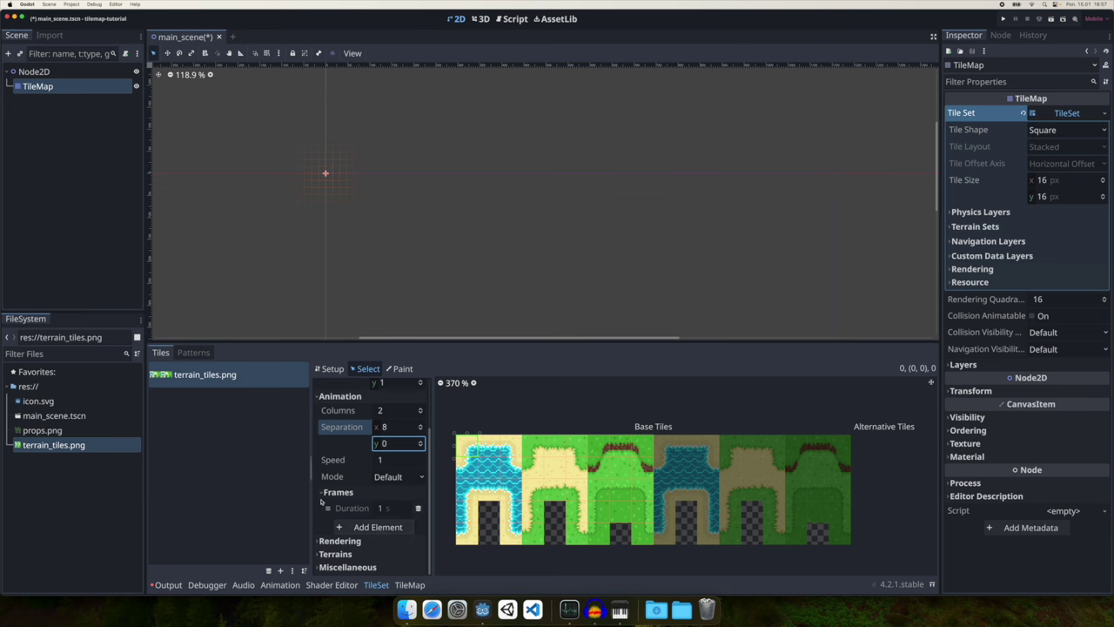
pyautogui.click(358, 529)
pyautogui.click(663, 450)
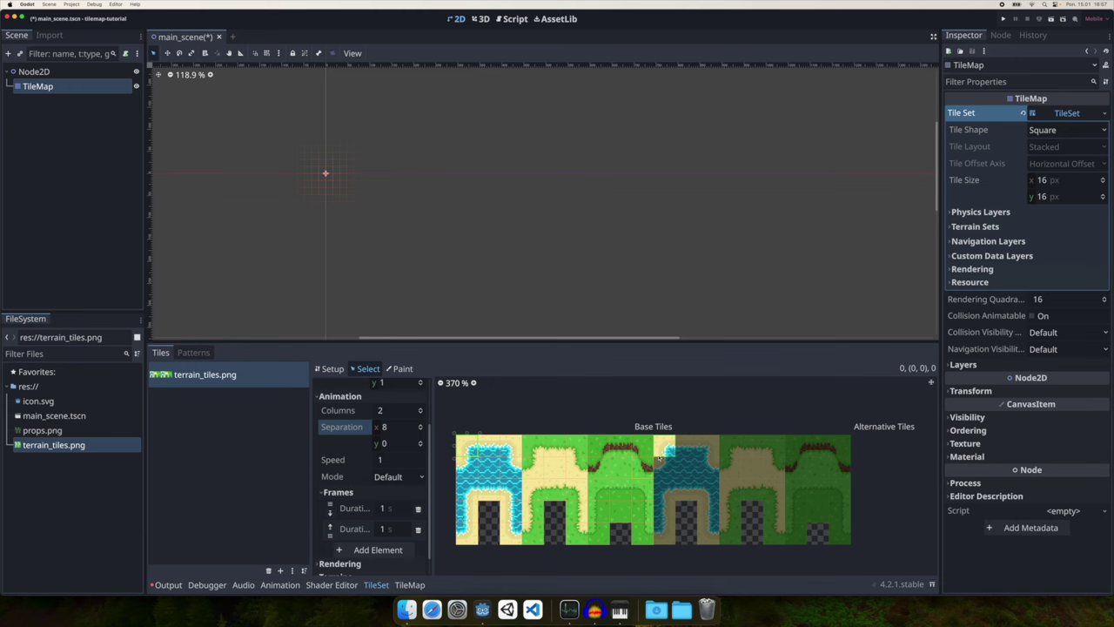
pyautogui.scroll(3, 660, 451)
pyautogui.scroll(-2, 609, 444)
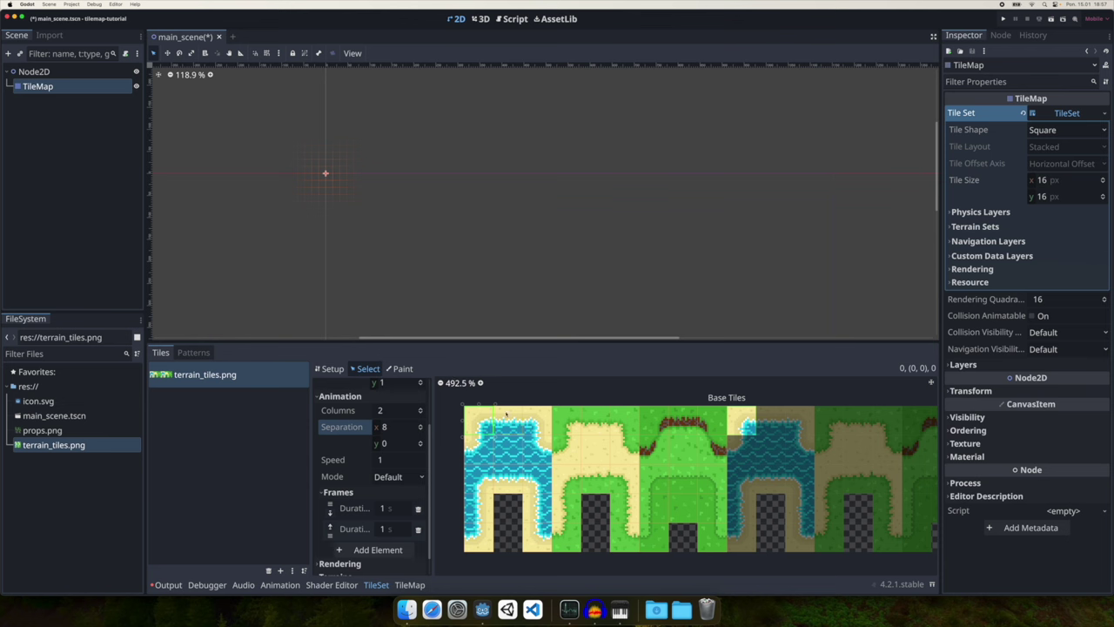
# - Select all the remaining tiles of the atlas's first three terrain blocks and set their animation columns to 2
pyautogui.moveTo(492, 427); pyautogui.dragTo(718, 462)
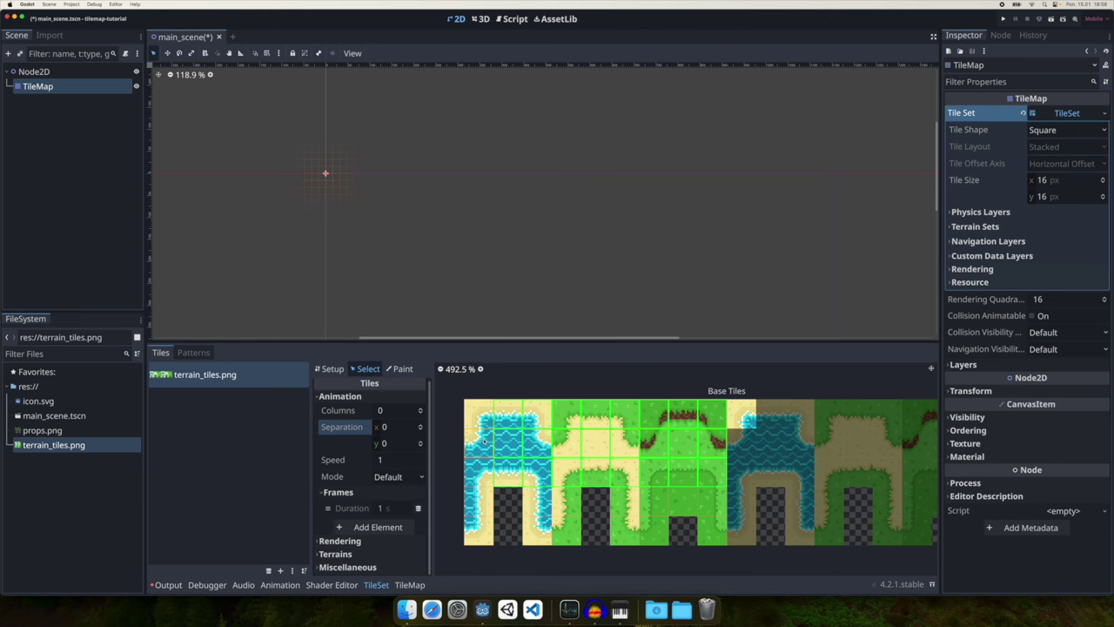
pyautogui.hscroll(1, 484, 441)
pyautogui.moveTo(493, 412); pyautogui.dragTo(698, 410)
pyautogui.keyDown('shift'); pyautogui.moveTo(700, 494); pyautogui.dragTo(559, 516); pyautogui.keyUp('shift')
pyautogui.scroll(-2, 625, 493)
pyautogui.moveTo(625, 493); pyautogui.dragTo(602, 481, button='middle')
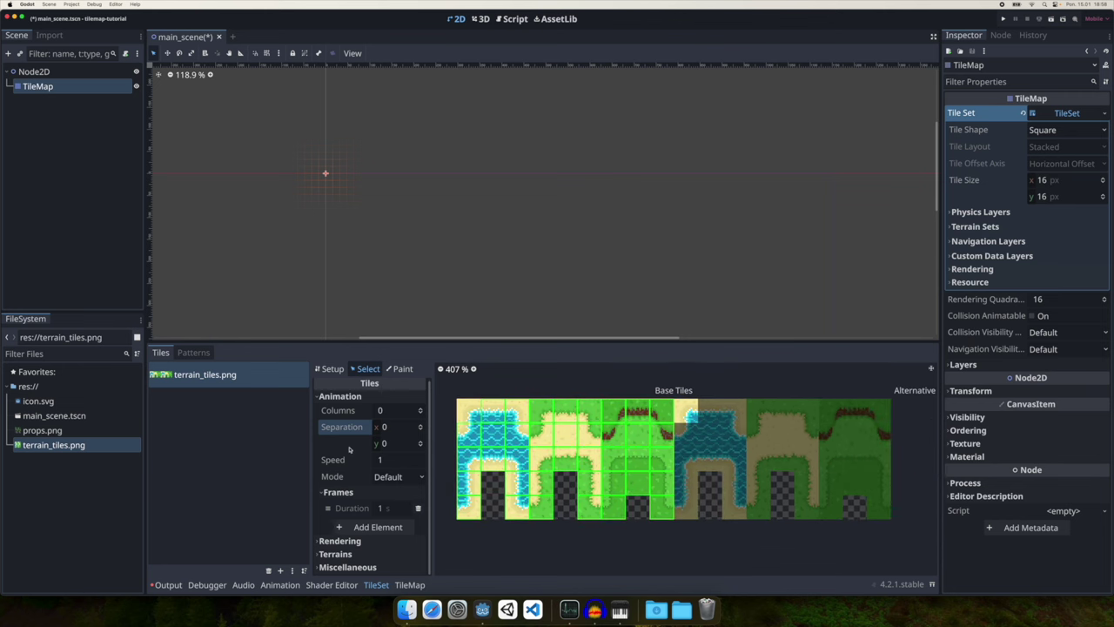
pyautogui.click(421, 408)
pyautogui.click(420, 409)
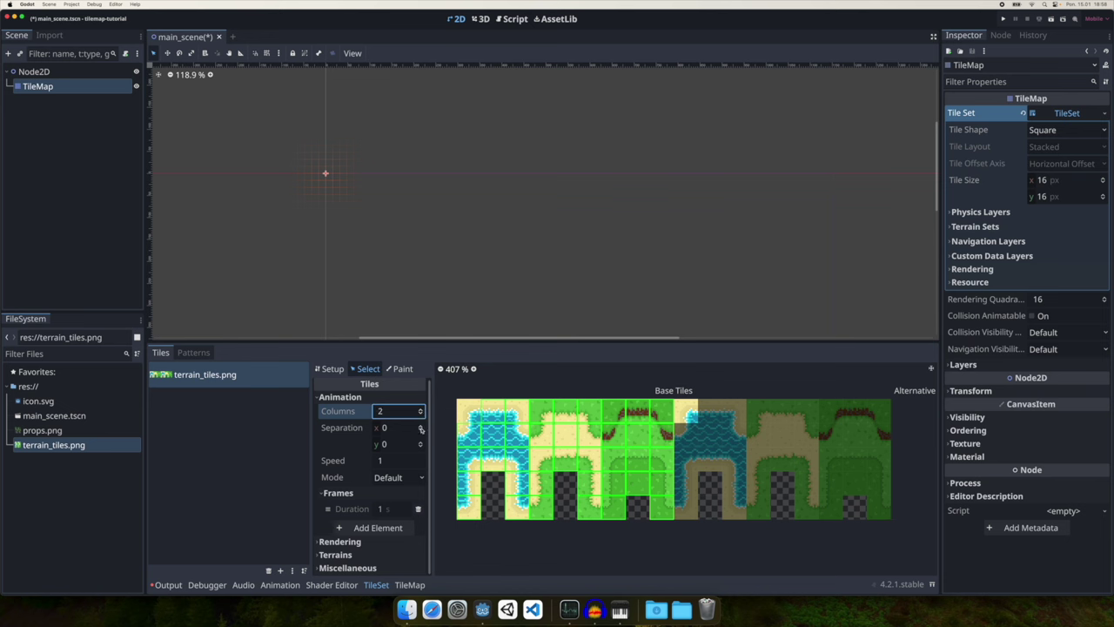
# - Set the selected tiles' animation separation to x 8 and add a second animation frame
pyautogui.click(421, 426)
pyautogui.click(420, 427)
pyautogui.click(420, 426)
pyautogui.click(421, 427)
pyautogui.click(420, 426)
pyautogui.click(420, 427)
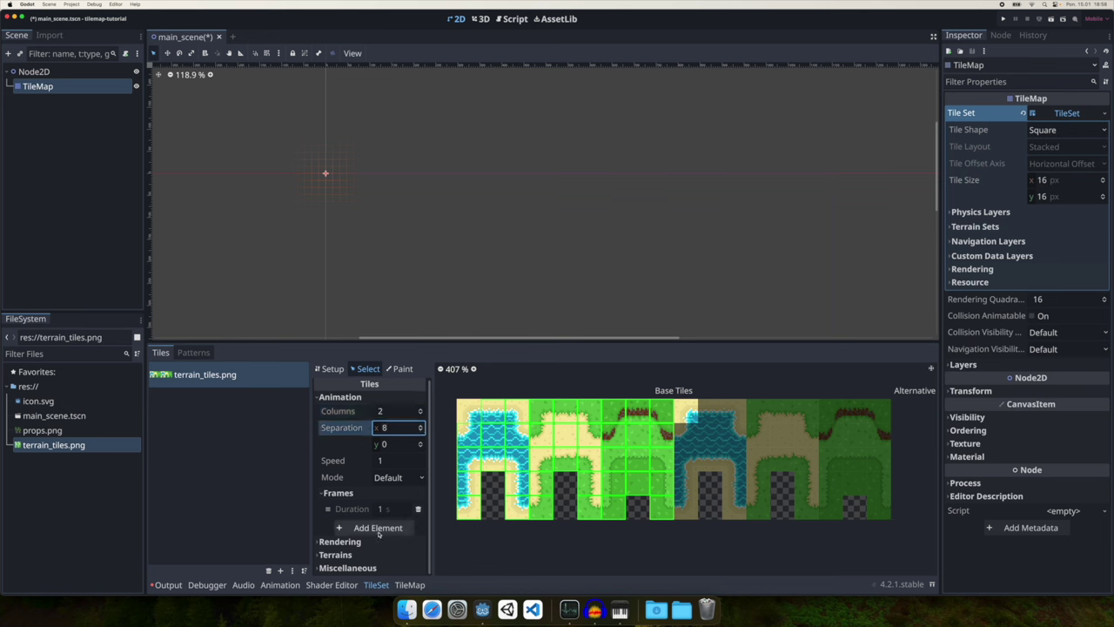
pyautogui.click(378, 528)
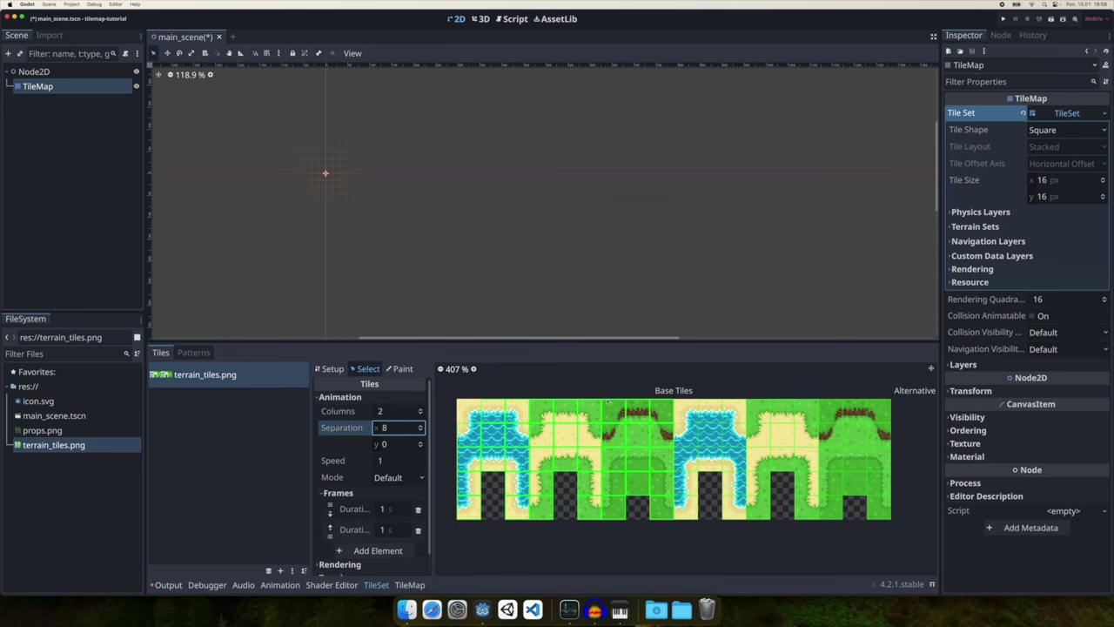
# - Paint two rows of seven cells on the TileMap with the water block's top-left corner tile
pyautogui.click(409, 584)
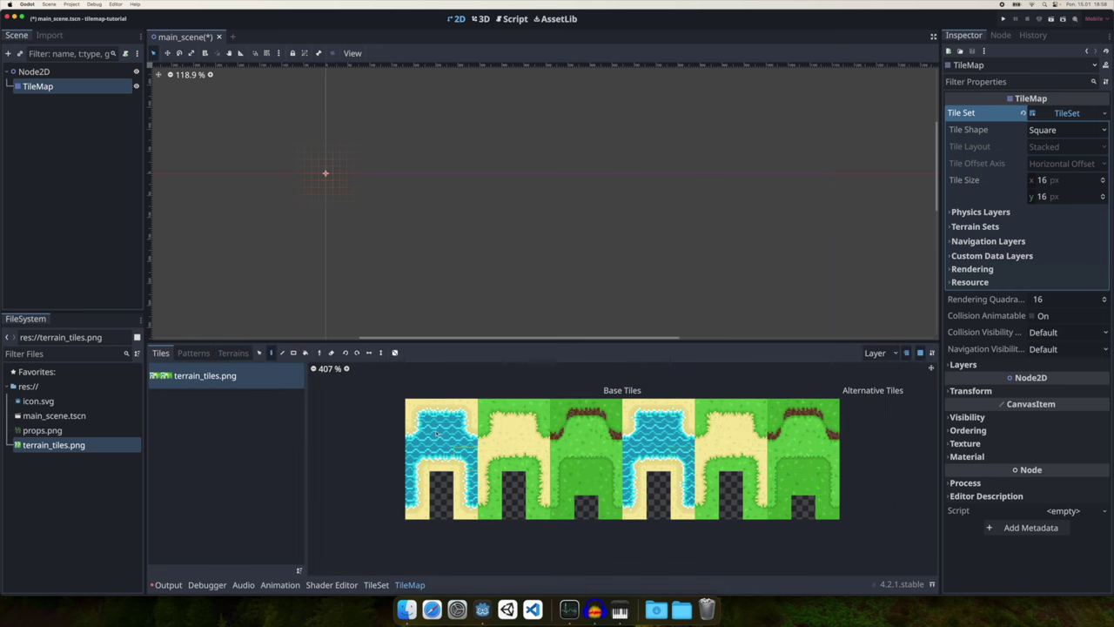
pyautogui.scroll(4, 358, 201)
pyautogui.moveTo(388, 197); pyautogui.dragTo(505, 212, button='middle')
pyautogui.scroll(5, 500, 209)
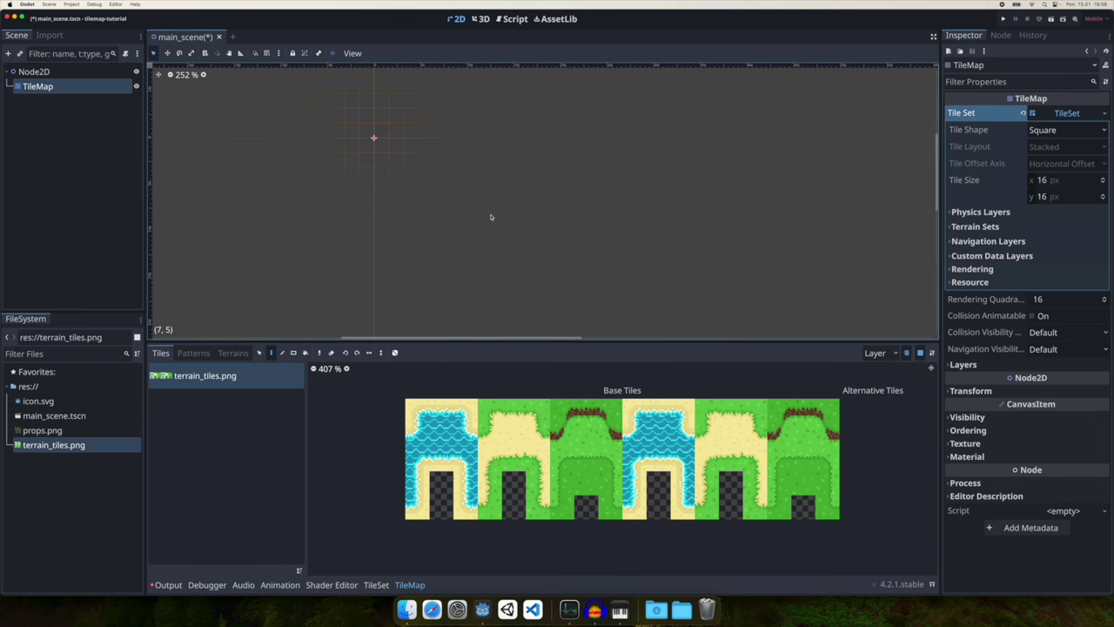
pyautogui.click(418, 409)
pyautogui.scroll(3, 409, 196)
pyautogui.moveTo(390, 168)
pyautogui.mouseDown()
pyautogui.moveTo(508, 170)
pyautogui.moveTo(387, 187)
pyautogui.mouseUp()
pyautogui.scroll(5, 390, 148)
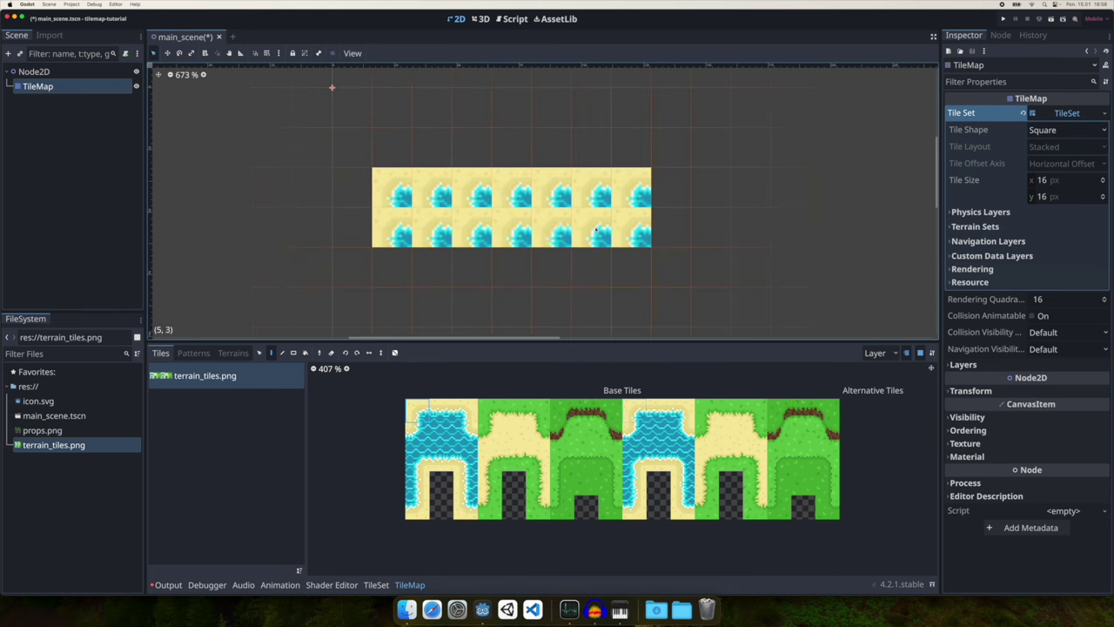
# - Set the project's default texture filter to Nearest
pyautogui.click(115, 4)
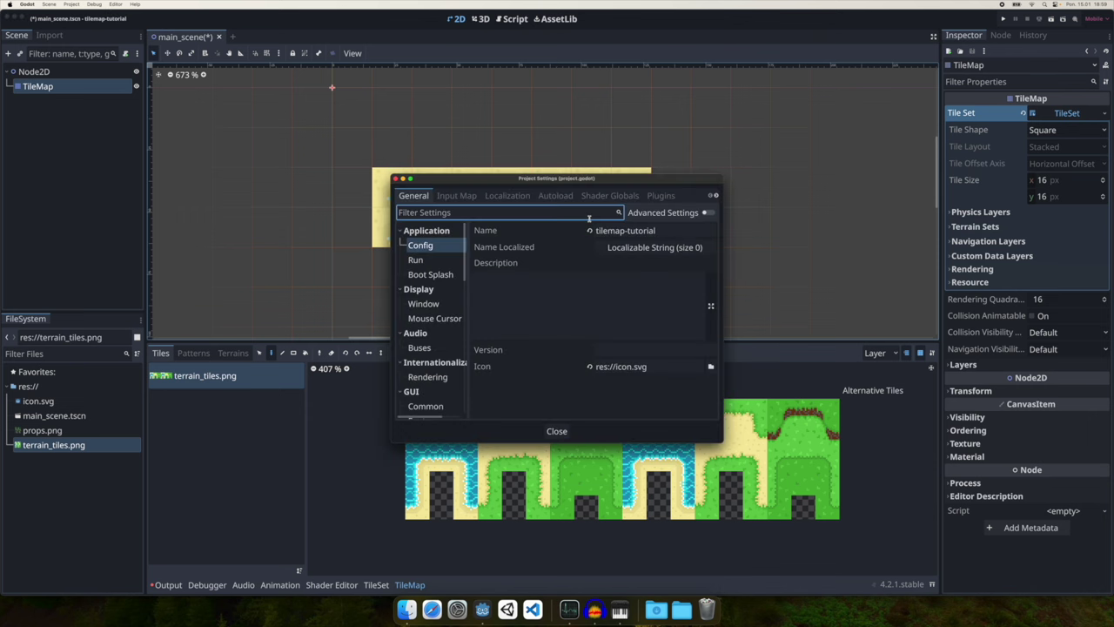
pyautogui.write('texture')
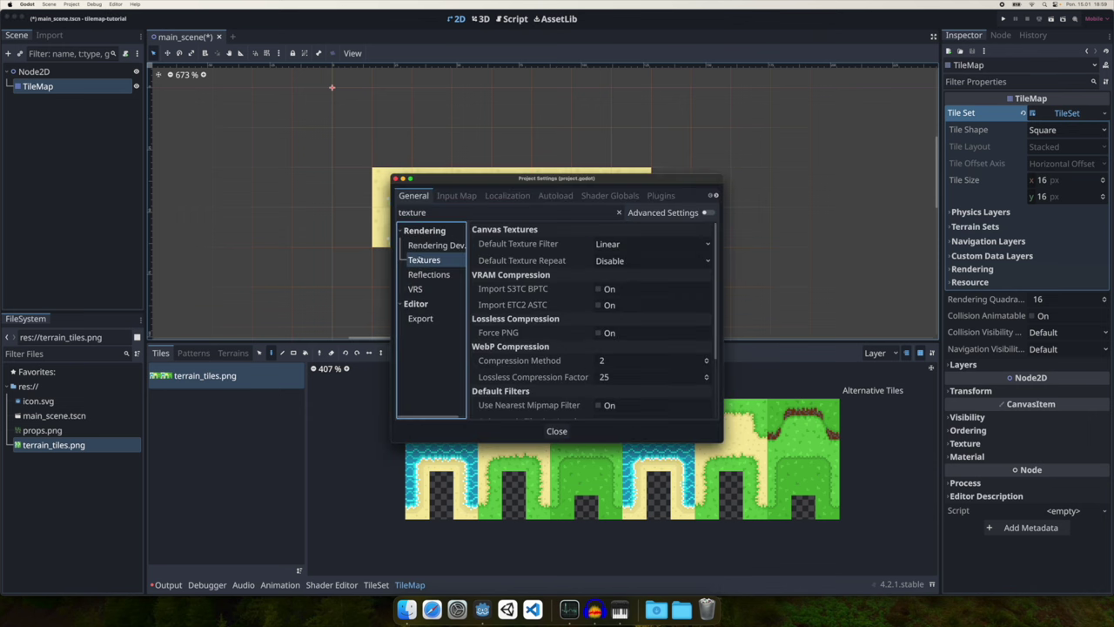
pyautogui.click(634, 245)
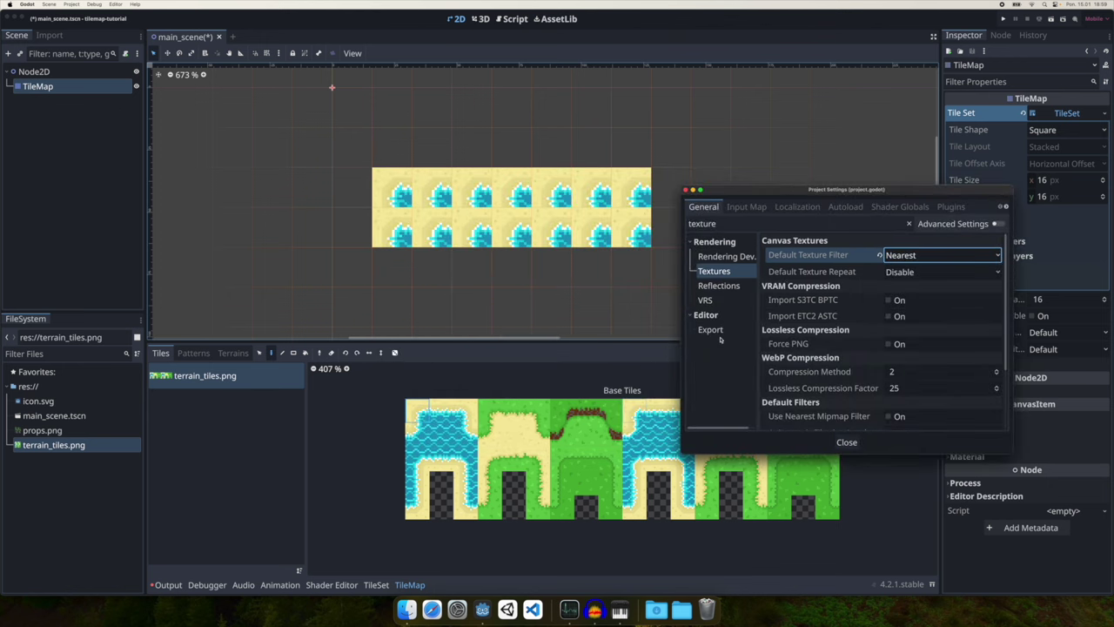
pyautogui.click(847, 442)
# - Repaint the placed cells as a pool, using the water block's top-edge, top-right corner, open water and side-edge tiles
pyautogui.scroll(-2, 483, 241)
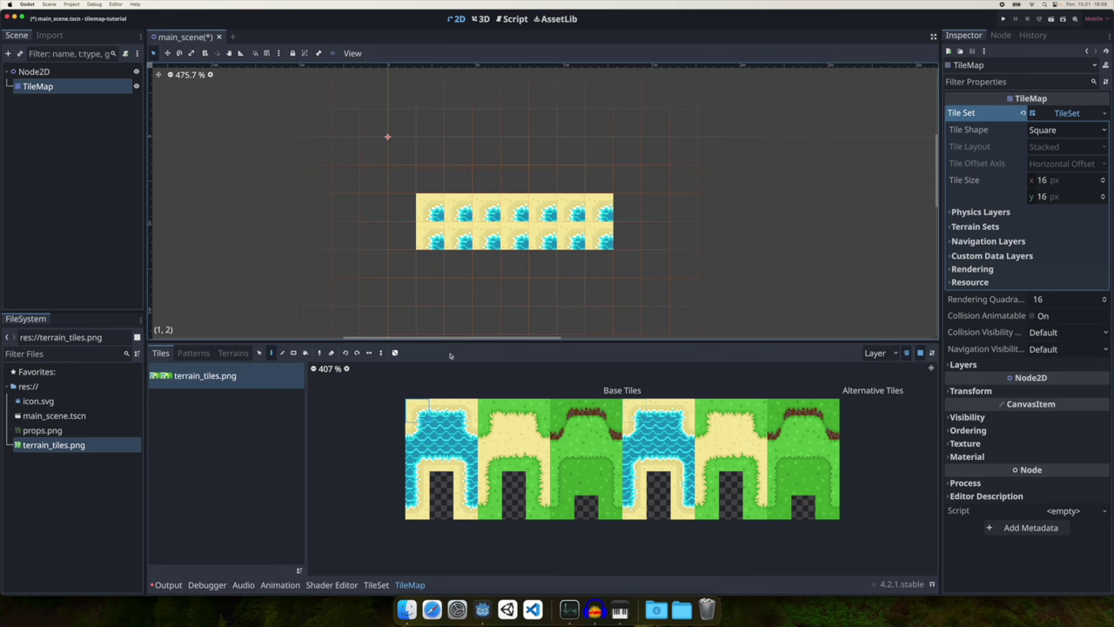
pyautogui.click(442, 408)
pyautogui.moveTo(444, 209); pyautogui.dragTo(582, 209)
pyautogui.click(466, 409)
pyautogui.click(604, 217)
pyautogui.click(441, 434)
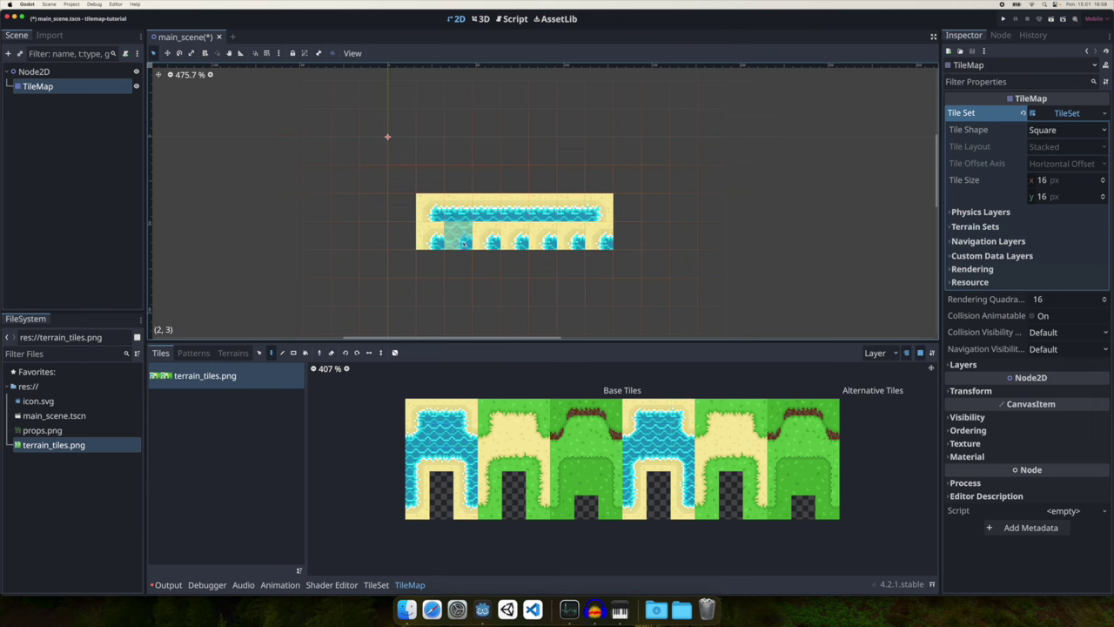
pyautogui.moveTo(466, 246); pyautogui.dragTo(581, 237)
pyautogui.click(463, 484)
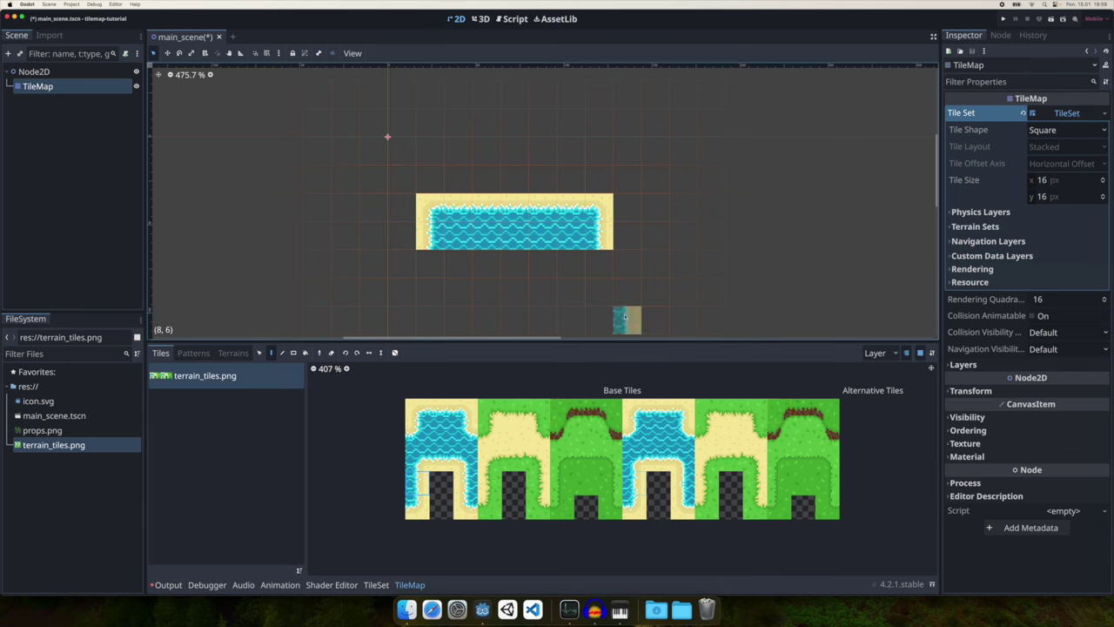
# - Inspect the animation properties of the TileSet tiles at atlas coordinates 1, 1, then 7, 1 and 7, 3
pyautogui.click(376, 585)
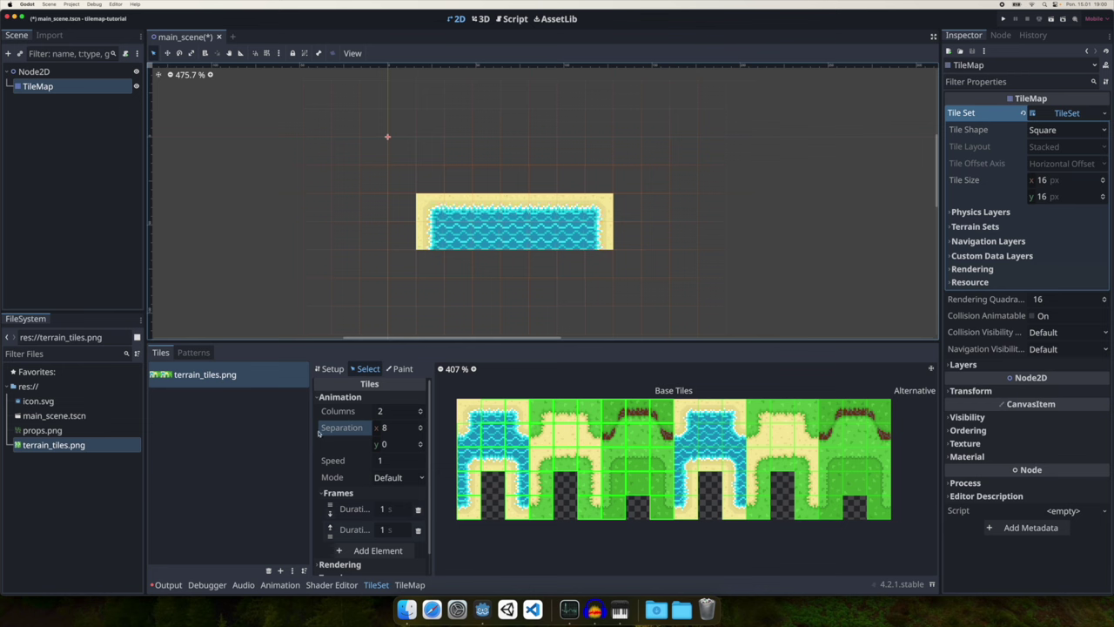
pyautogui.click(491, 460)
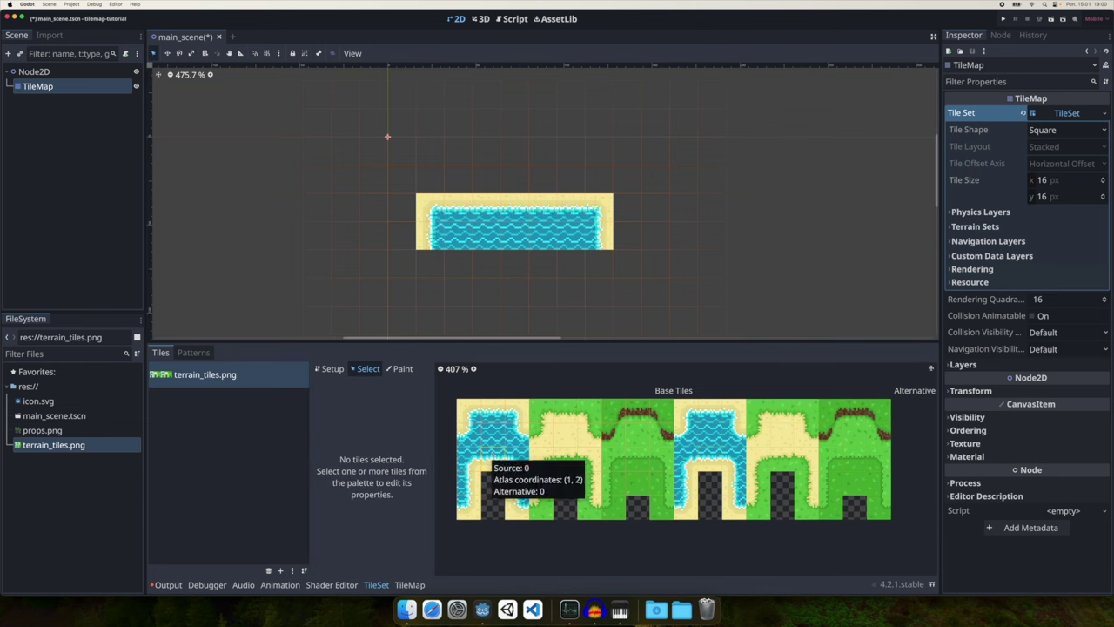
pyautogui.click(493, 440)
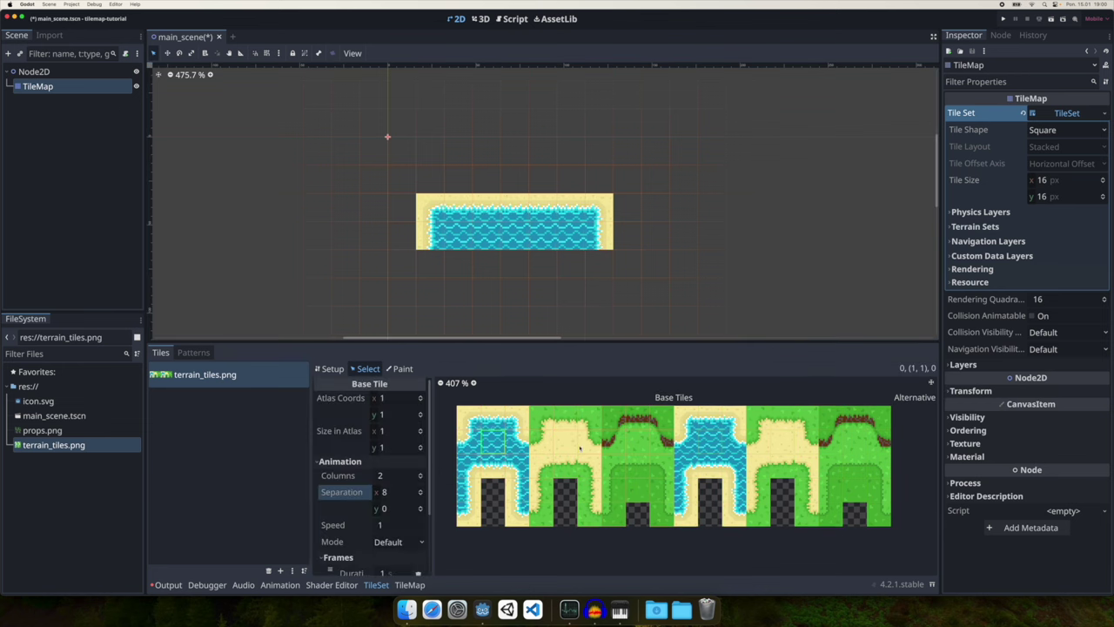
pyautogui.click(620, 449)
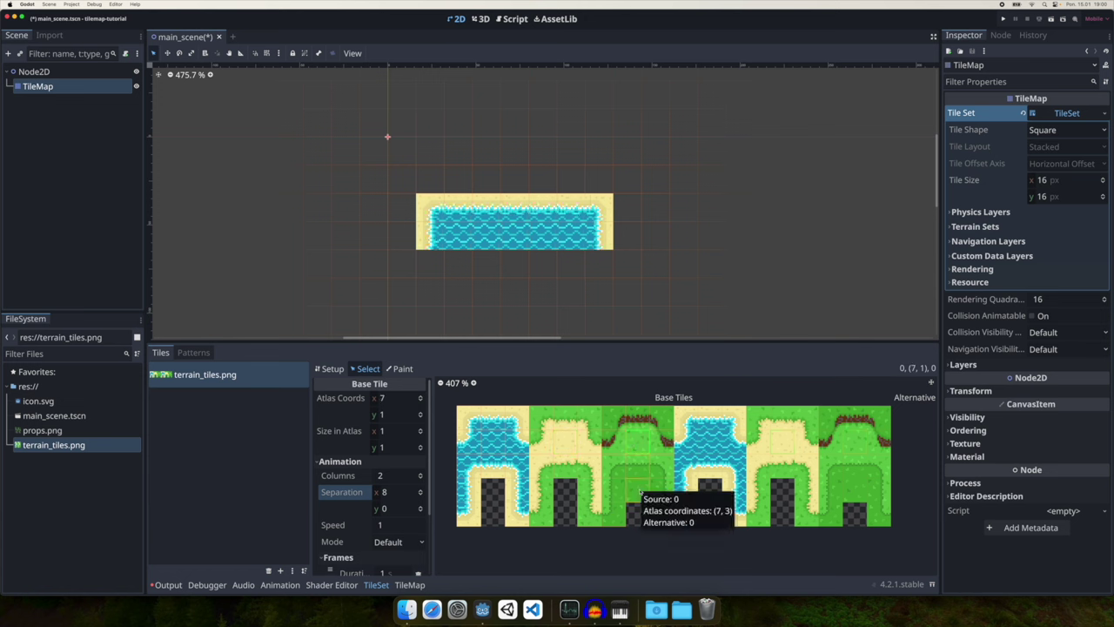
pyautogui.click(641, 493)
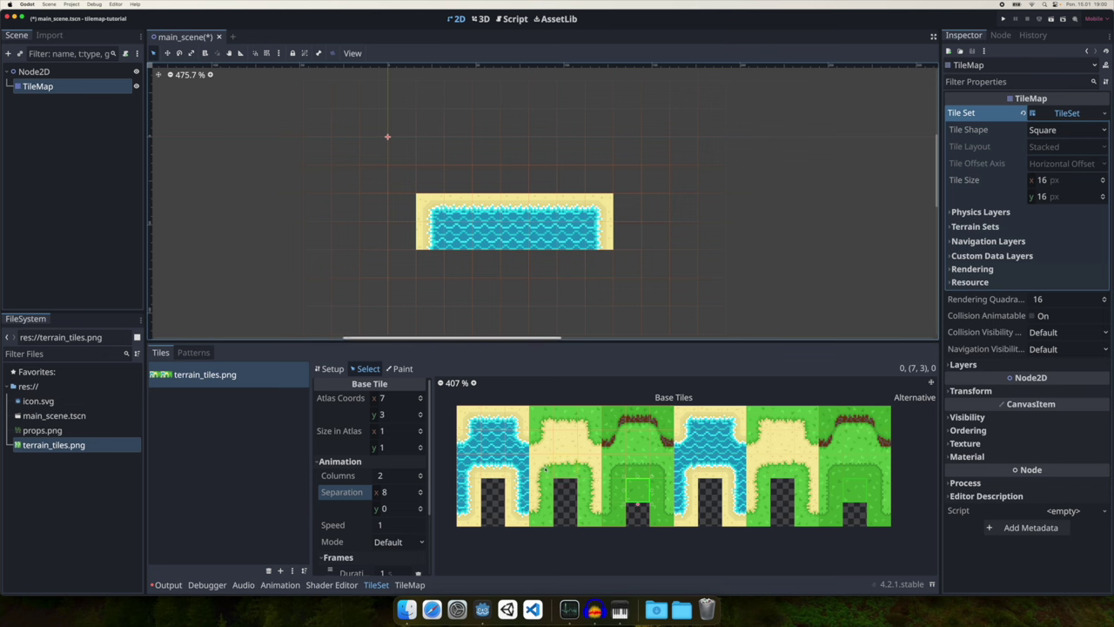
pyautogui.click(374, 584)
pyautogui.click(376, 585)
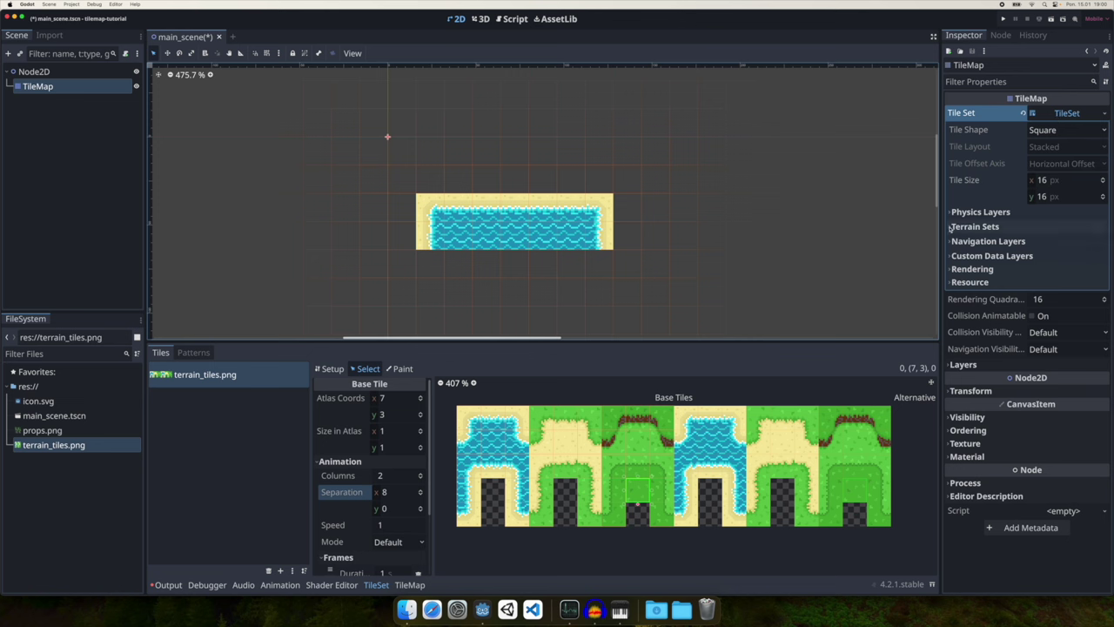
# - Add a terrain set to the TileSet and view its matching mode options
pyautogui.click(951, 227)
pyautogui.click(1033, 244)
pyautogui.click(1076, 244)
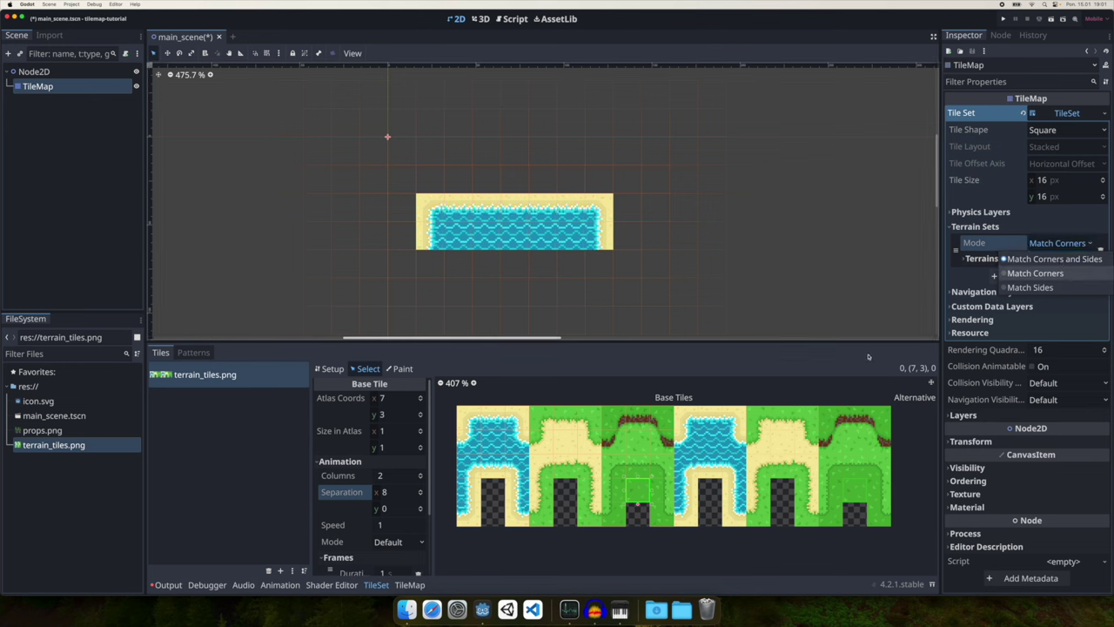
# - Switch to painting the Terrains property with Terrain Set 0 and assign it to the water block's top-edge tile
pyautogui.click(398, 369)
pyautogui.click(428, 403)
pyautogui.click(335, 478)
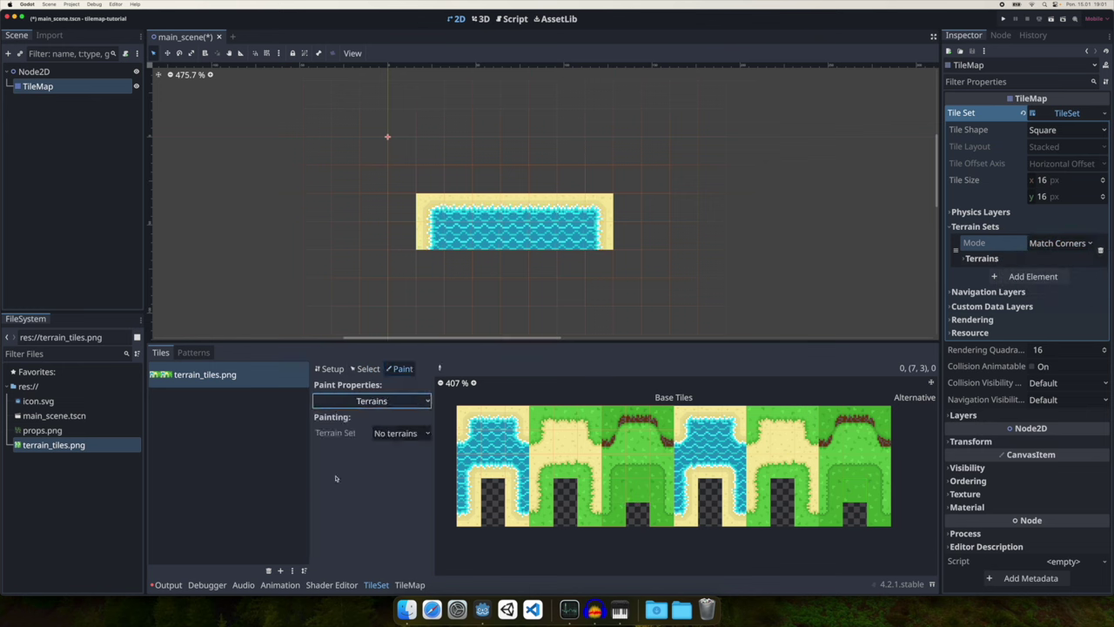
pyautogui.scroll(5, 491, 429)
pyautogui.click(401, 433)
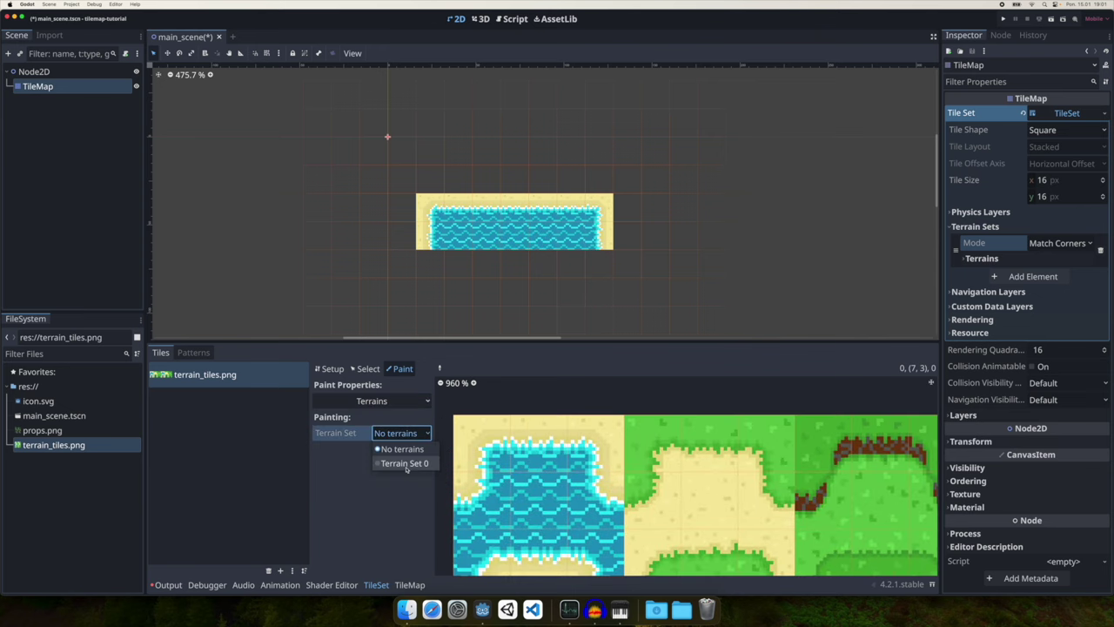
pyautogui.click(404, 463)
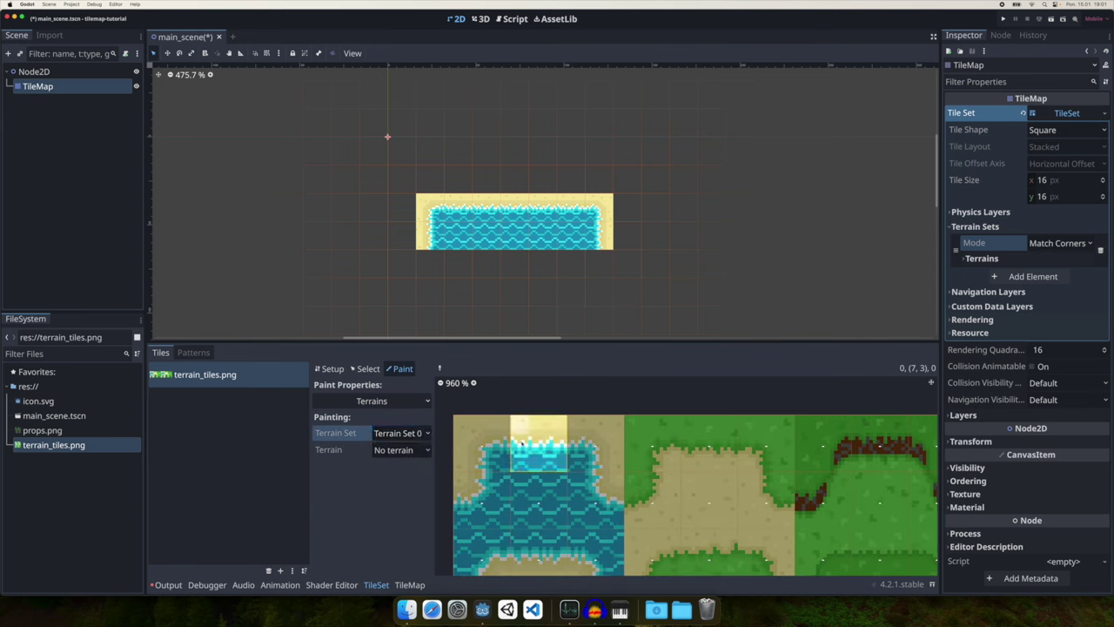
# - Try the Match Corners and Match Sides modes on the terrain set to compare their peering areas on the top-edge water tile
pyautogui.click(1077, 245)
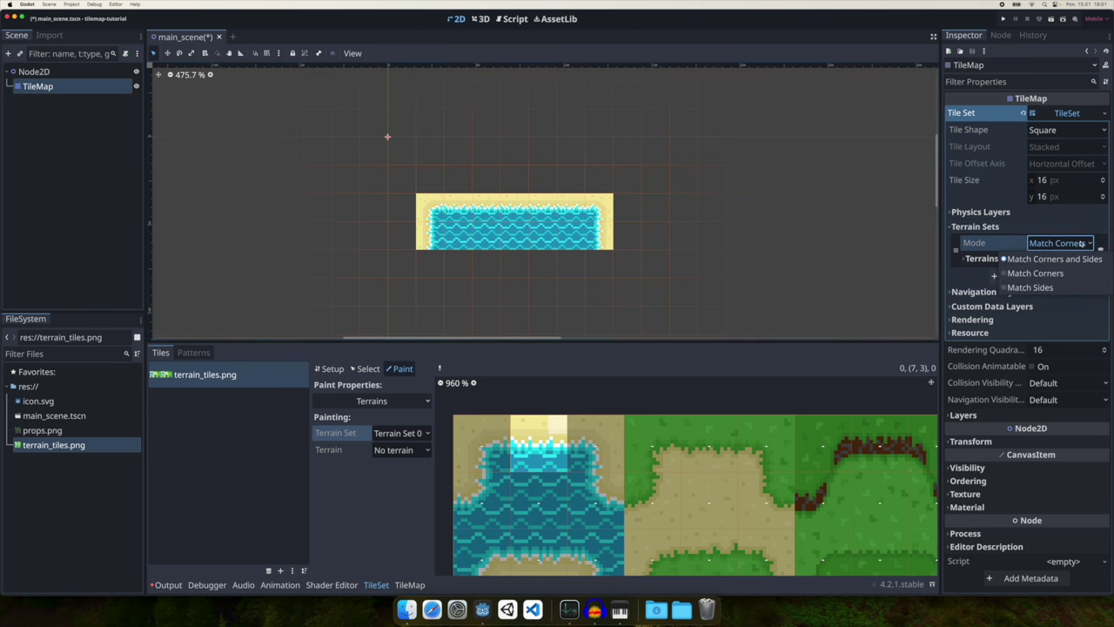
pyautogui.click(1035, 272)
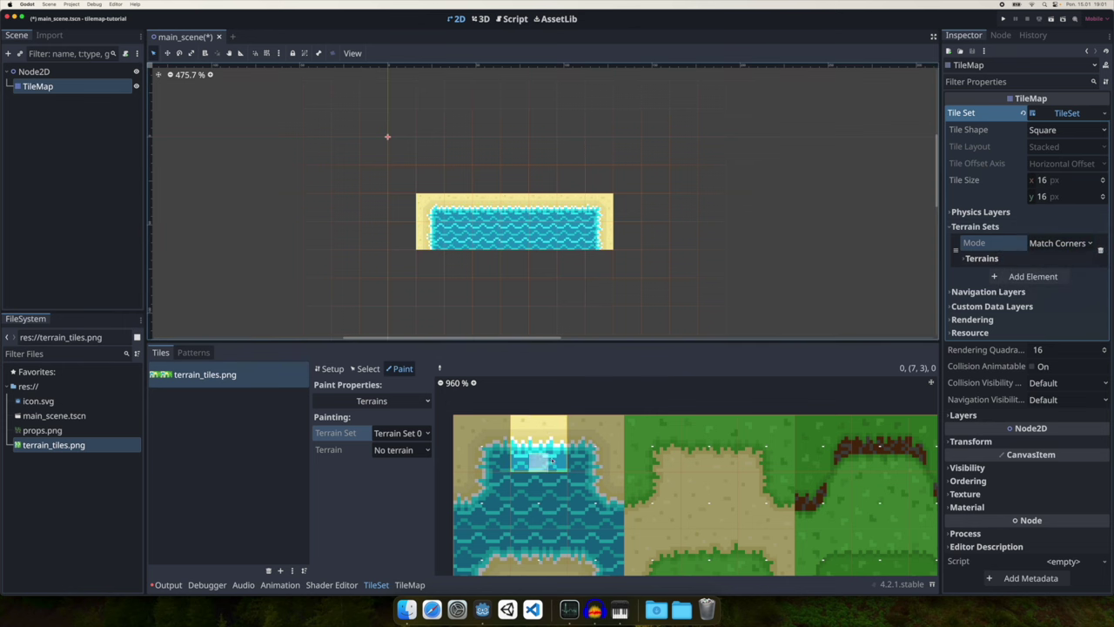
pyautogui.click(1060, 243)
pyautogui.click(1045, 275)
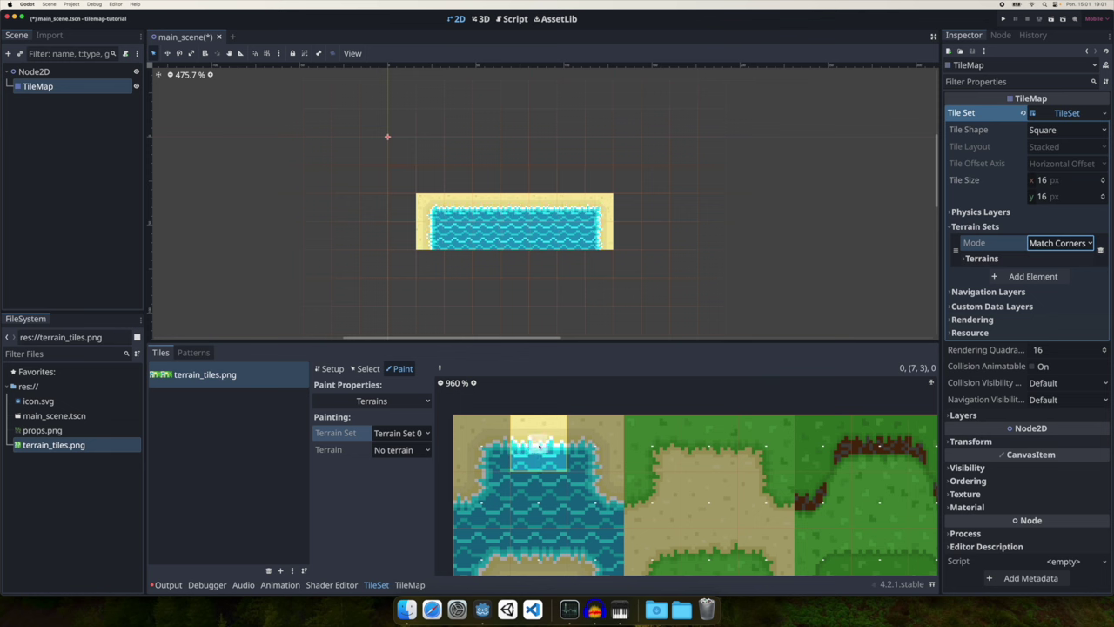
pyautogui.click(1060, 242)
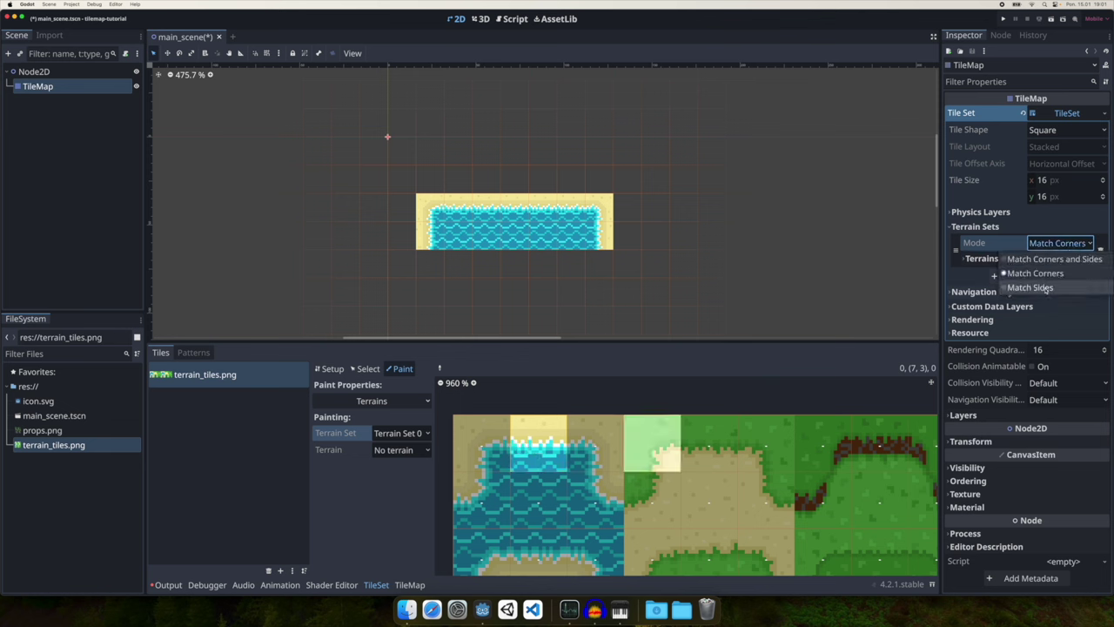
pyautogui.click(1036, 287)
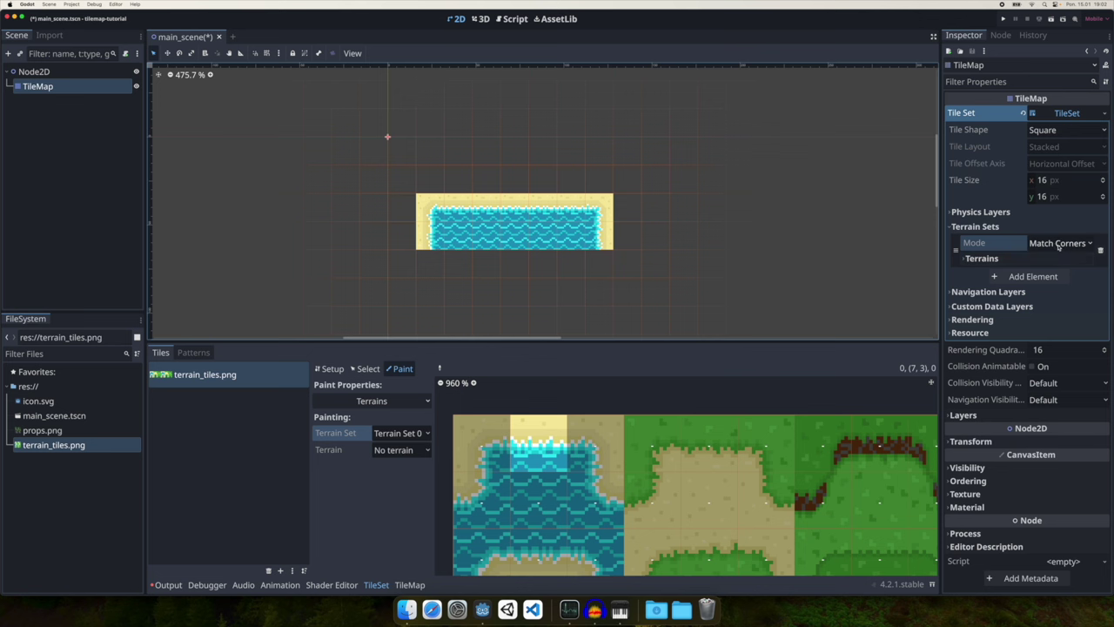
pyautogui.click(1059, 244)
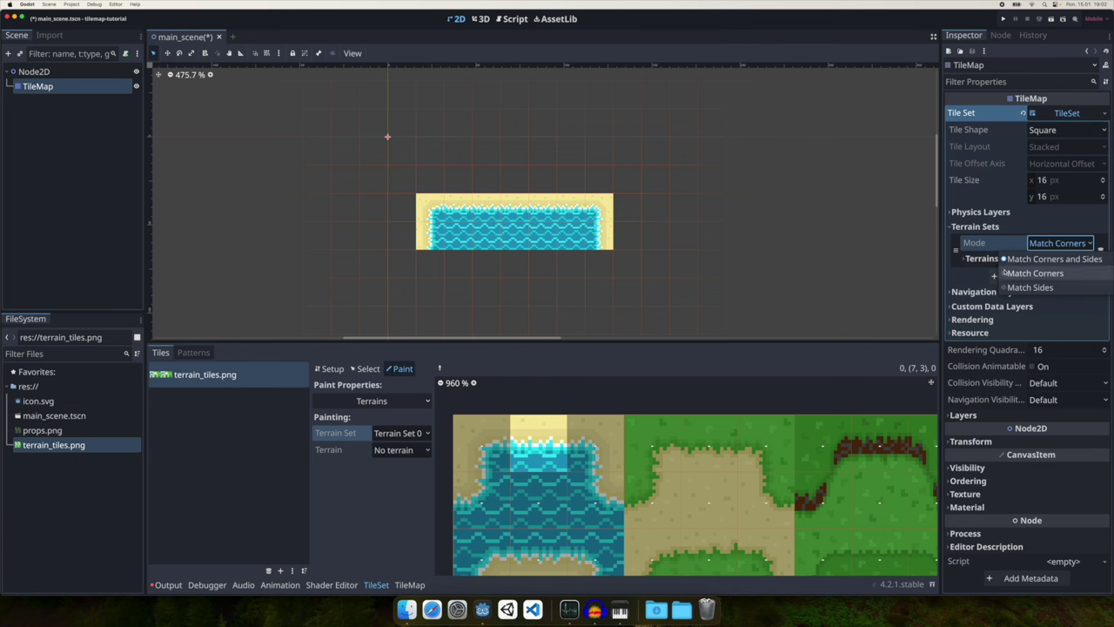
pyautogui.click(1035, 273)
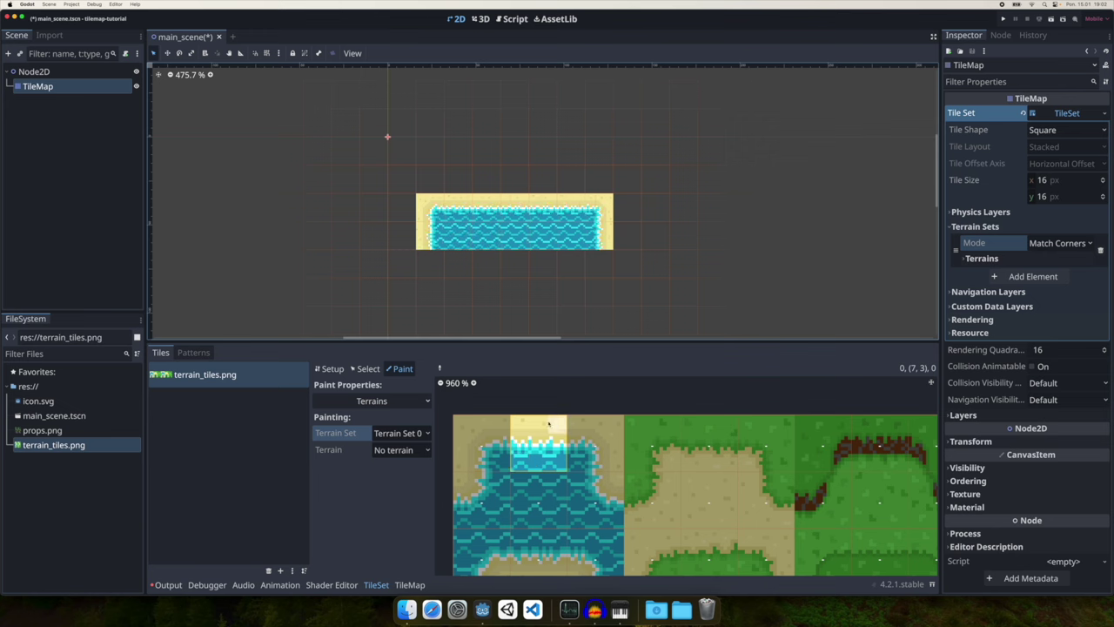
# - Assign Terrain Set 0 to the water tile at atlas coordinates 0, 1 and review the terrain set's matching modes
pyautogui.scroll(-2, 587, 488)
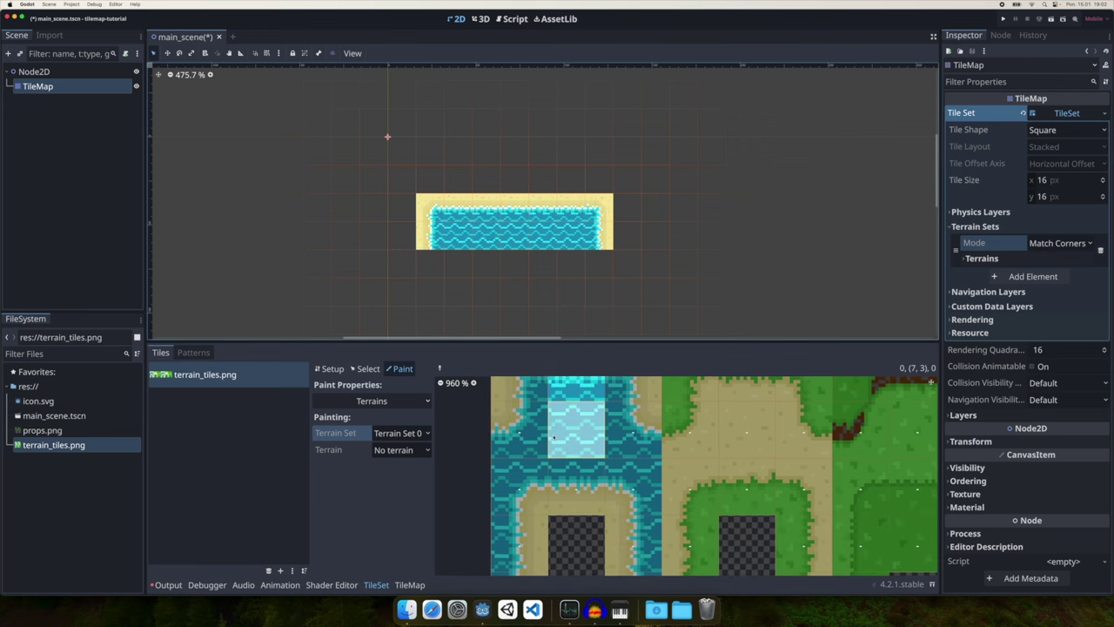
pyautogui.scroll(3, 527, 452)
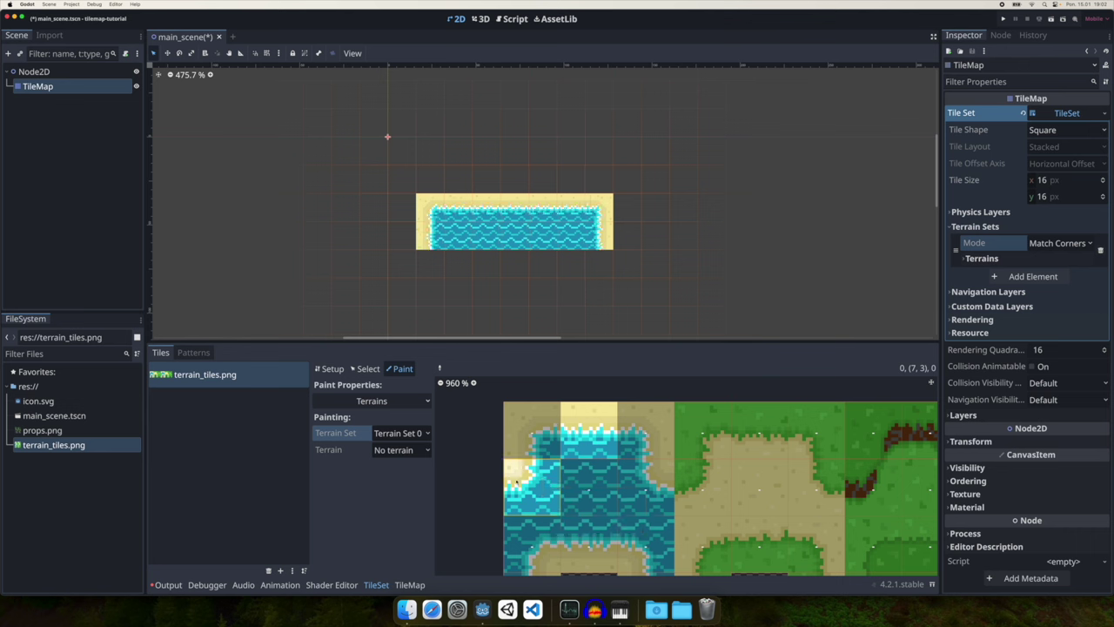
pyautogui.click(1090, 246)
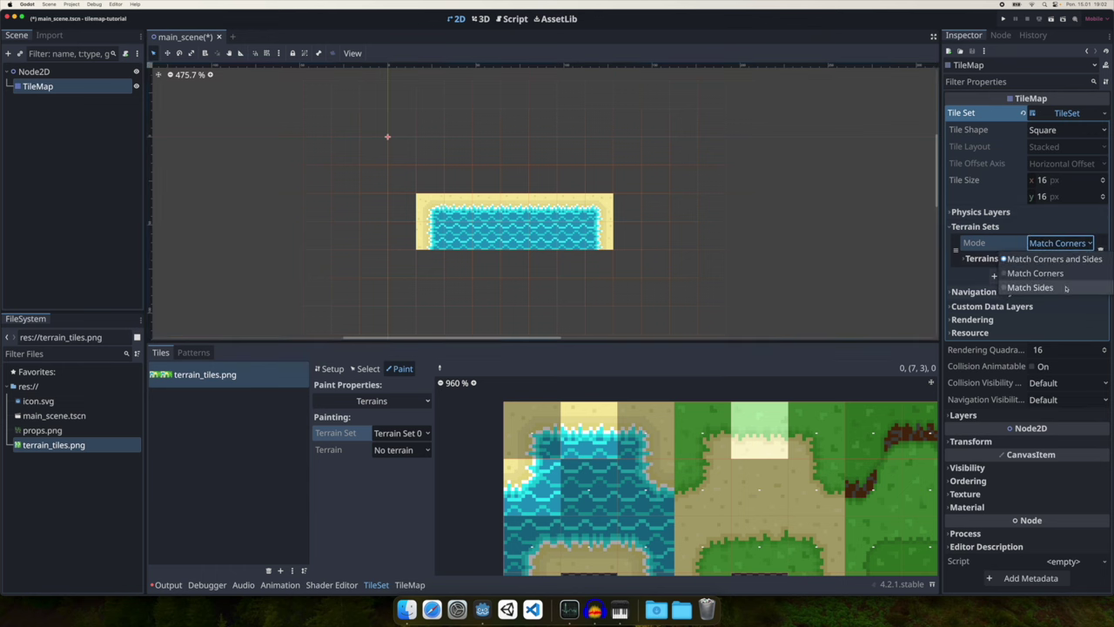
pyautogui.click(685, 396)
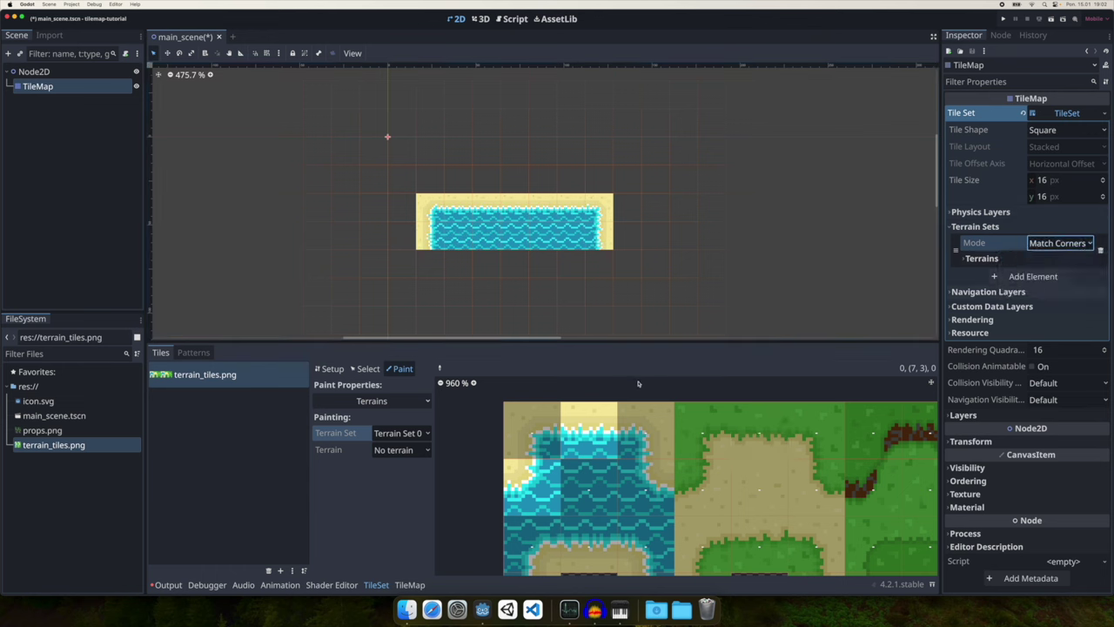
# - Keep the terrain set on Match Corners and Sides and add a first terrain named water
pyautogui.click(1062, 242)
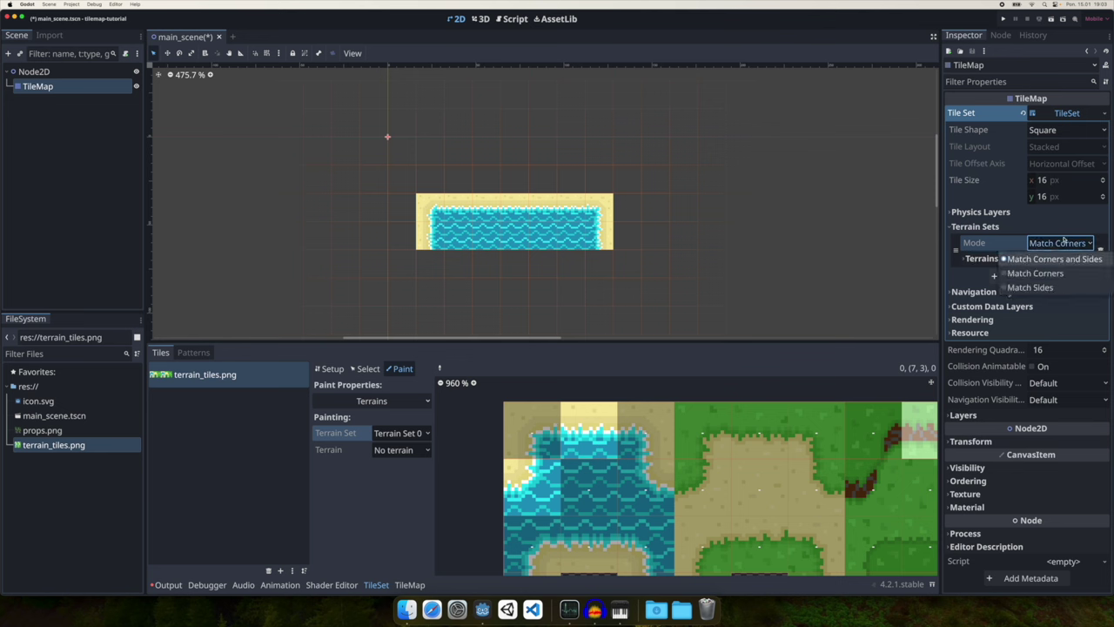
pyautogui.click(1036, 272)
pyautogui.click(979, 258)
pyautogui.click(1030, 277)
pyautogui.tripleClick(1047, 275)
pyautogui.write('water')
# - Add three more terrains below water, named sand, grass and hill in that order
pyautogui.click(1040, 313)
pyautogui.tripleClick(1049, 308)
pyautogui.write('grass')
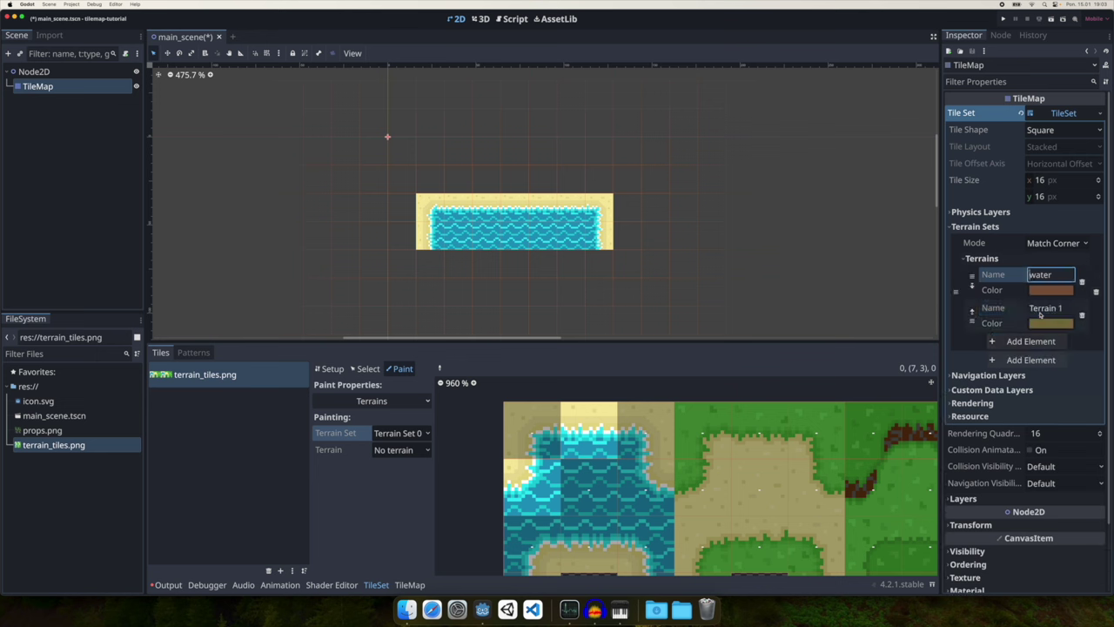
pyautogui.click(1049, 342)
pyautogui.tripleClick(1046, 342)
pyautogui.write('sand')
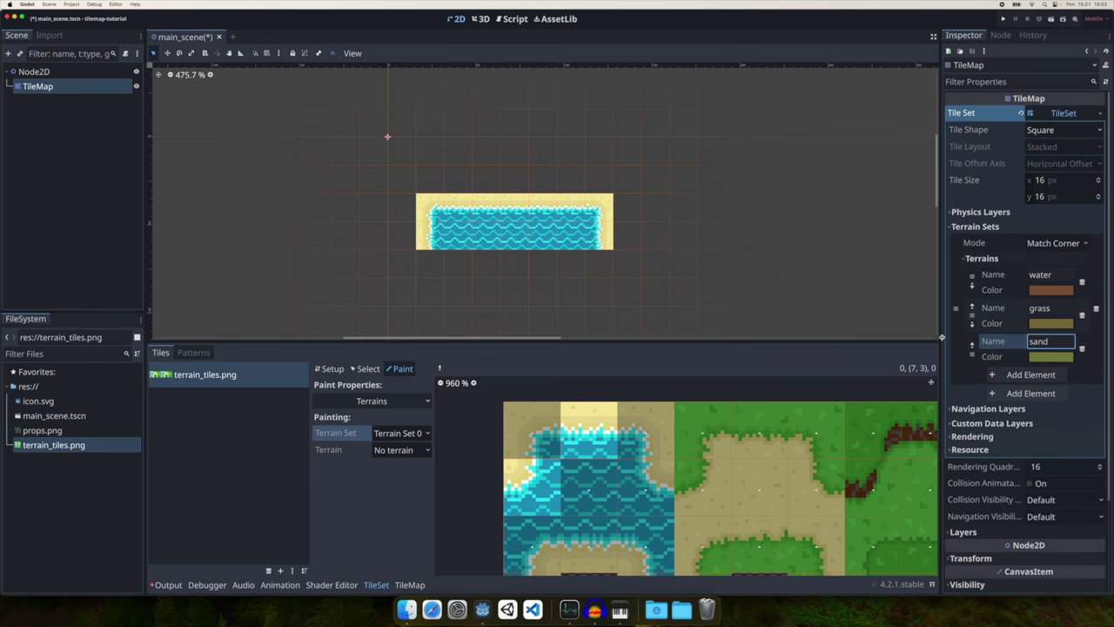
pyautogui.click(1031, 374)
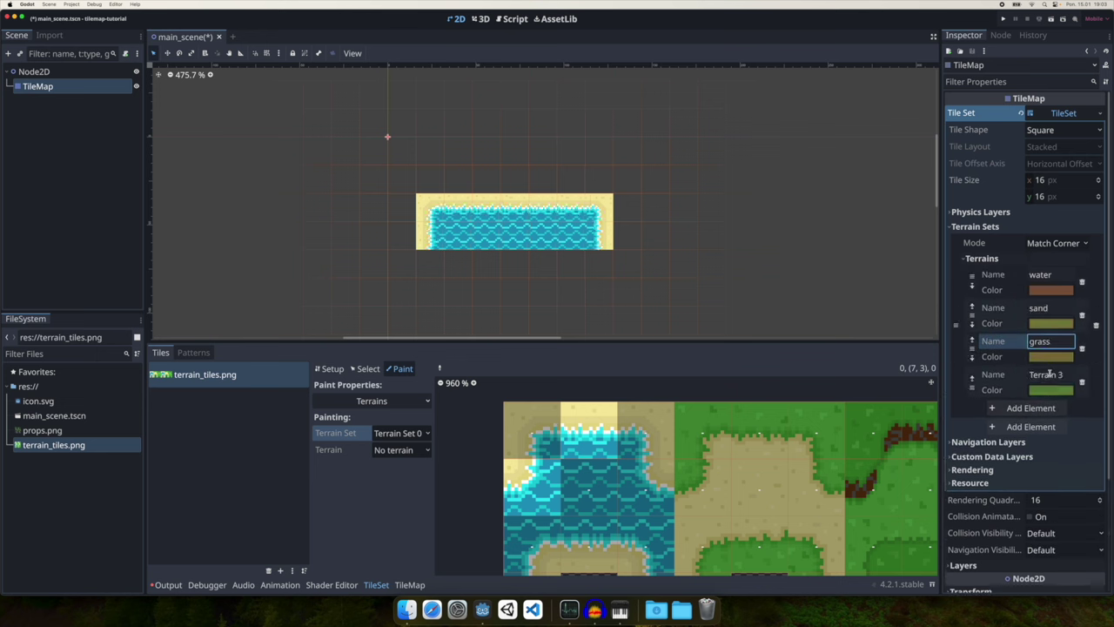
pyautogui.doubleClick(1044, 374)
pyautogui.write('hill')
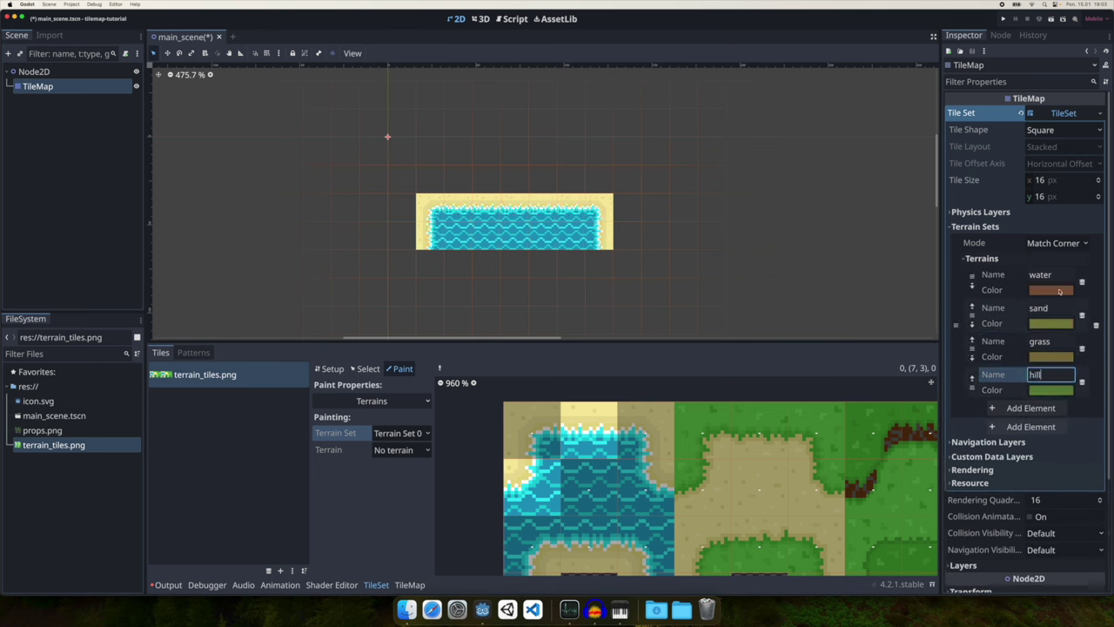
# - Set the water terrain's color to a blue such as 2e5ac1
pyautogui.click(1052, 291)
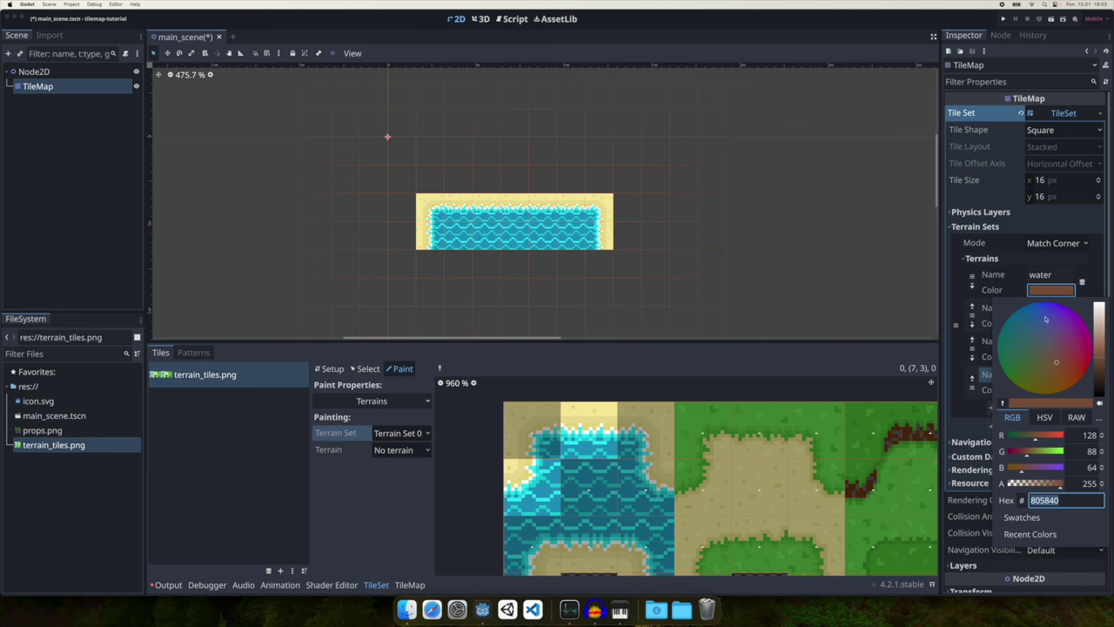
pyautogui.click(1041, 311)
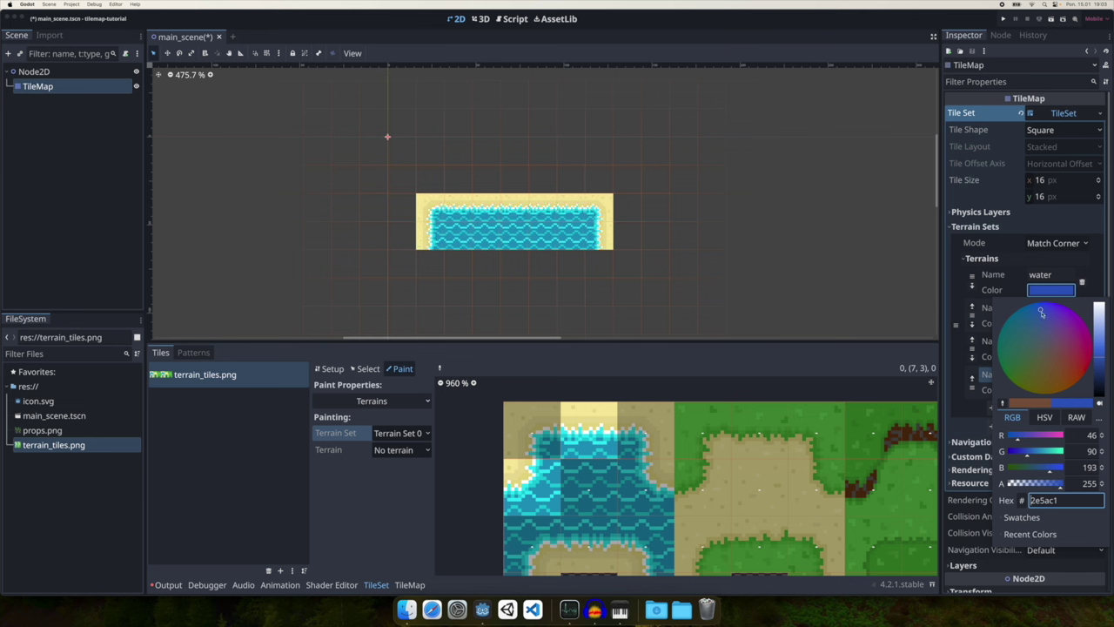
pyautogui.click(962, 299)
pyautogui.click(1046, 324)
pyautogui.press('Escape')
# - Set the grass terrain's color to orange-brown and the hill terrain's color to red
pyautogui.click(1051, 356)
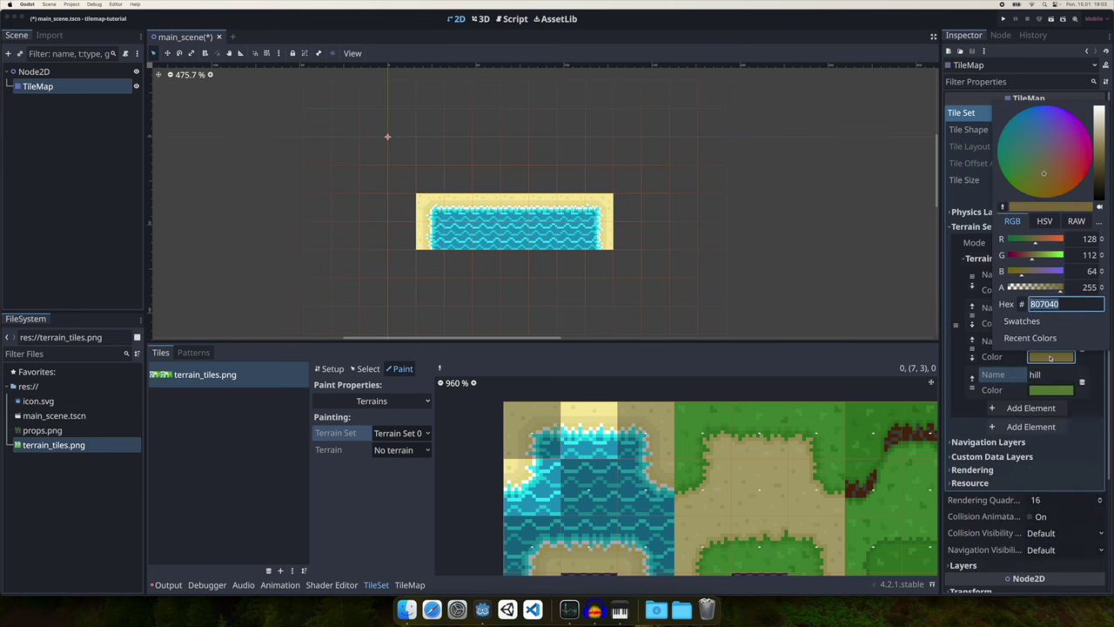
pyautogui.moveTo(1047, 175); pyautogui.dragTo(1052, 179)
pyautogui.press('Escape')
pyautogui.click(1050, 389)
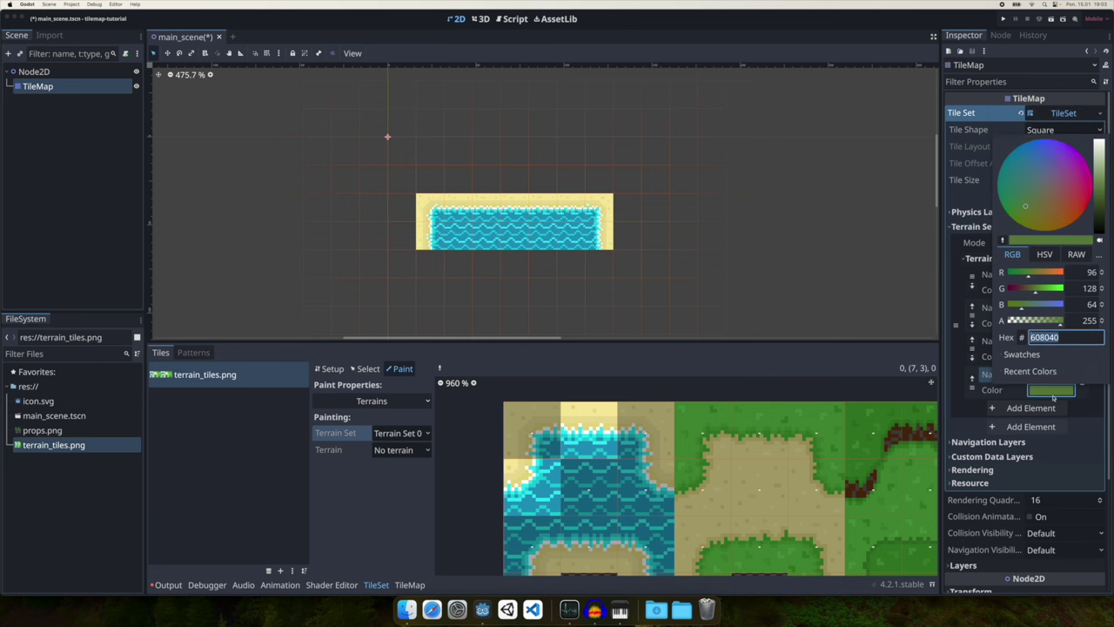
pyautogui.moveTo(1056, 208); pyautogui.dragTo(1084, 204)
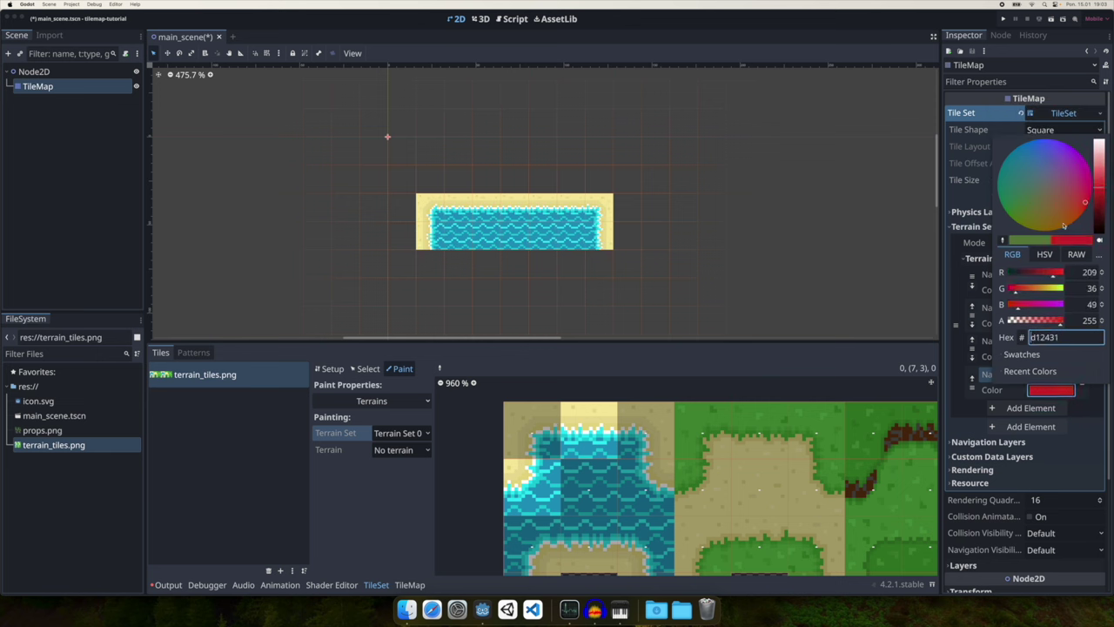
pyautogui.press('Escape')
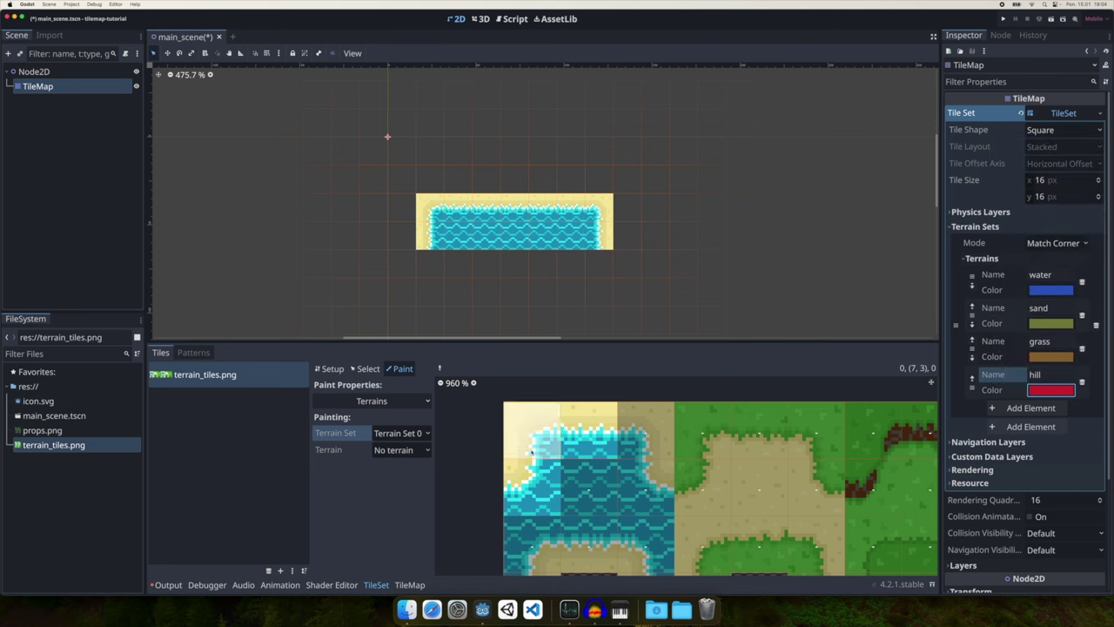
# - Assign Terrain Set 0 to the tiles of the first hill block in the base tiles
pyautogui.scroll(-2, 557, 431)
pyautogui.hscroll(1, 564, 414)
pyautogui.click(612, 454)
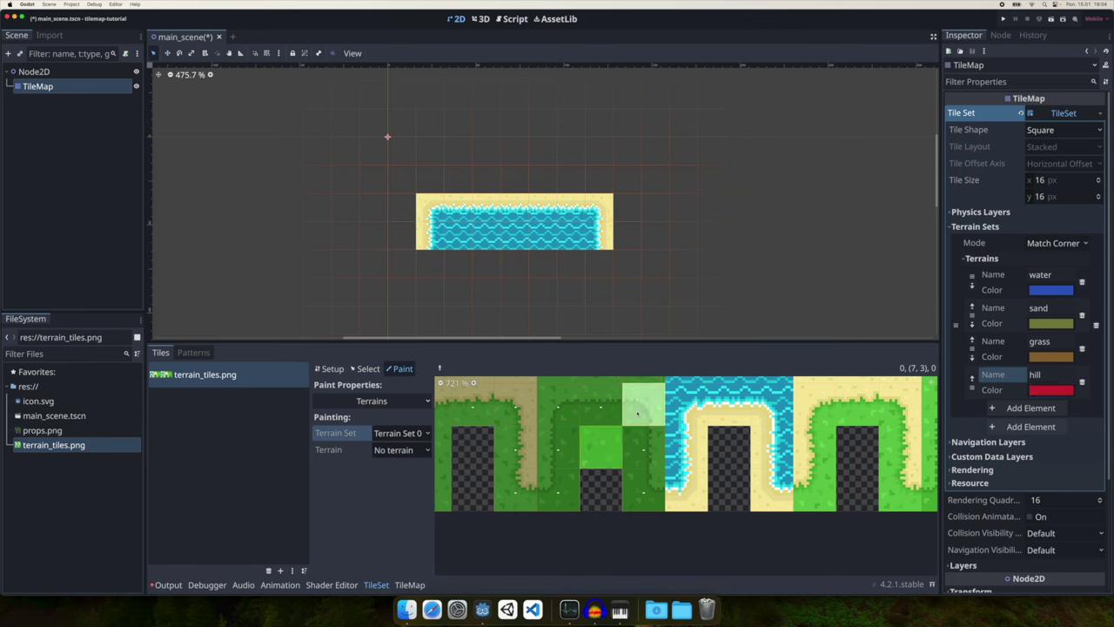
pyautogui.scroll(3, 638, 407)
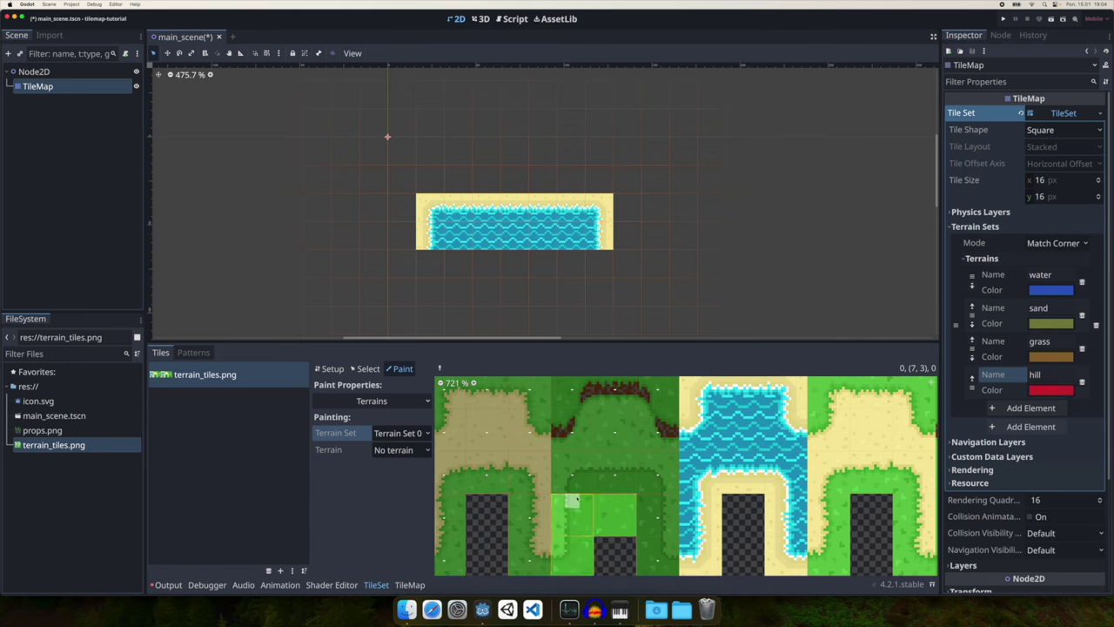
pyautogui.scroll(2, 662, 477)
pyautogui.moveTo(574, 490)
pyautogui.mouseDown()
pyautogui.moveTo(579, 449)
pyautogui.moveTo(663, 489)
pyautogui.mouseUp()
# - Choose the hill terrain and paint it on the inner raised-ground areas of the hill block's lower tiles
pyautogui.click(400, 450)
pyautogui.click(400, 359)
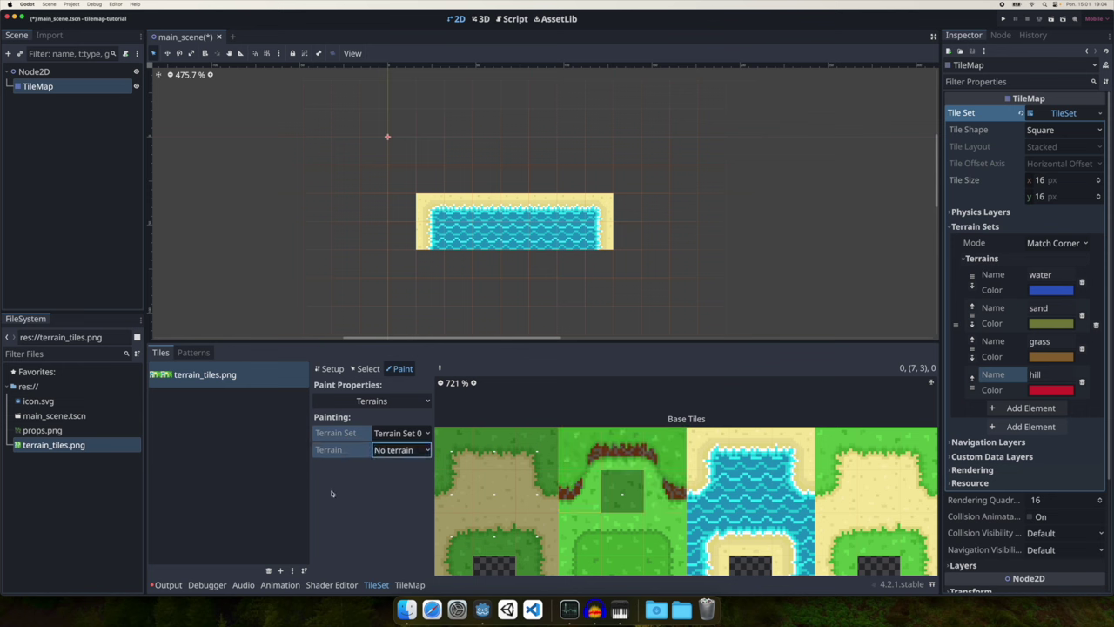
pyautogui.click(401, 449)
pyautogui.click(400, 523)
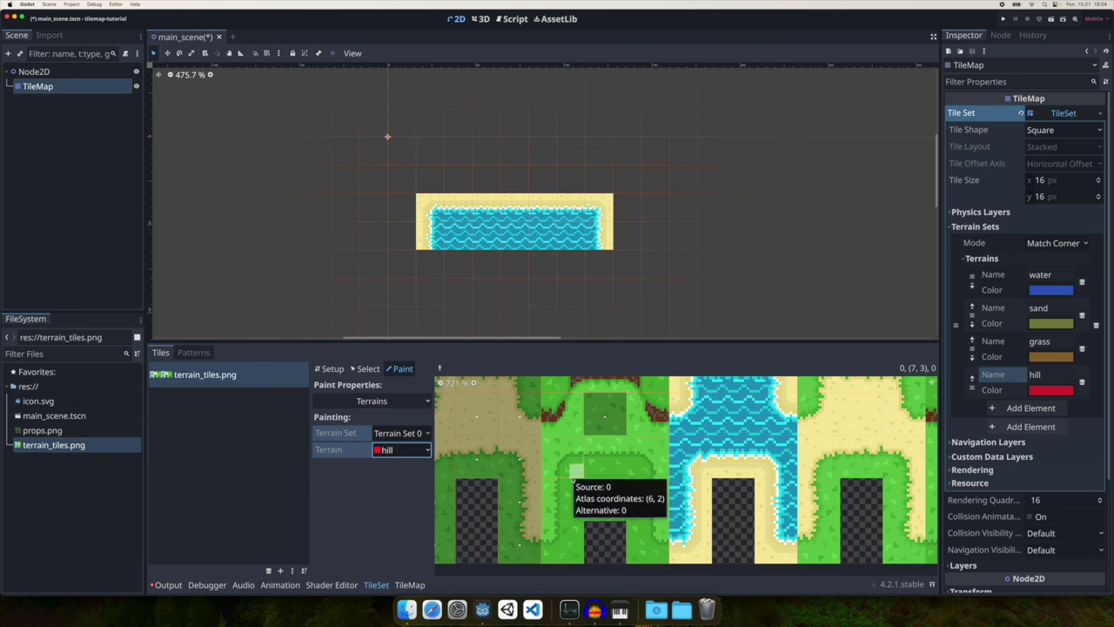
pyautogui.moveTo(573, 478)
pyautogui.mouseDown()
pyautogui.moveTo(621, 514)
pyautogui.moveTo(634, 554)
pyautogui.mouseUp()
pyautogui.scroll(-4, 593, 498)
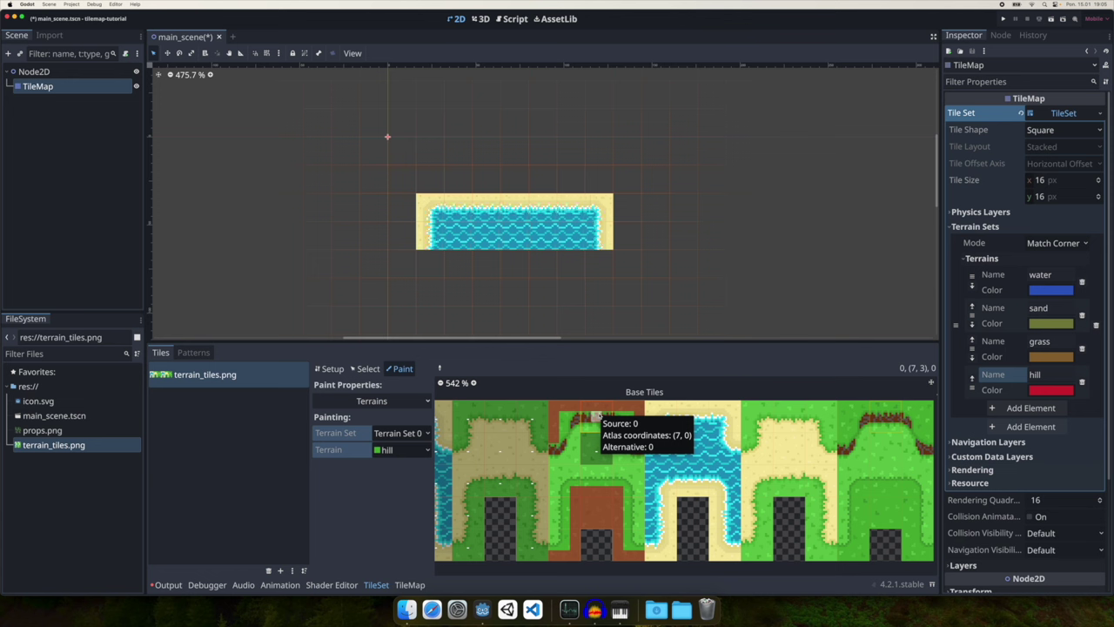
# - Paint the hill terrain on the cliff edges and outer ground of the hill block's upper tiles
pyautogui.click(597, 417)
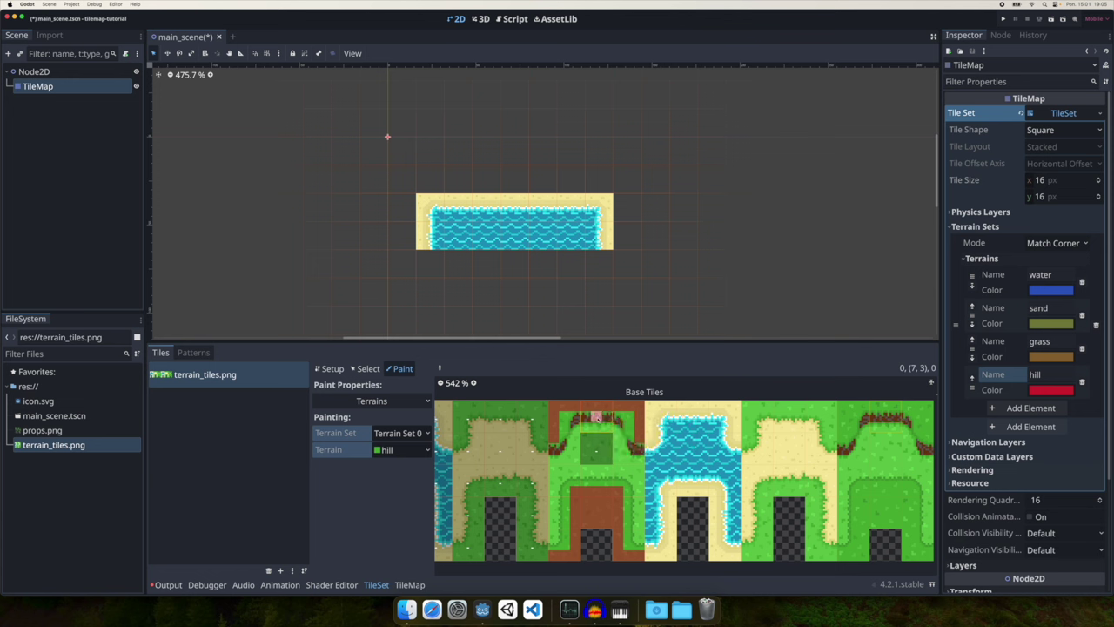
pyautogui.moveTo(628, 431)
pyautogui.mouseDown()
pyautogui.moveTo(630, 419)
pyautogui.moveTo(574, 418)
pyautogui.moveTo(550, 449)
pyautogui.mouseUp()
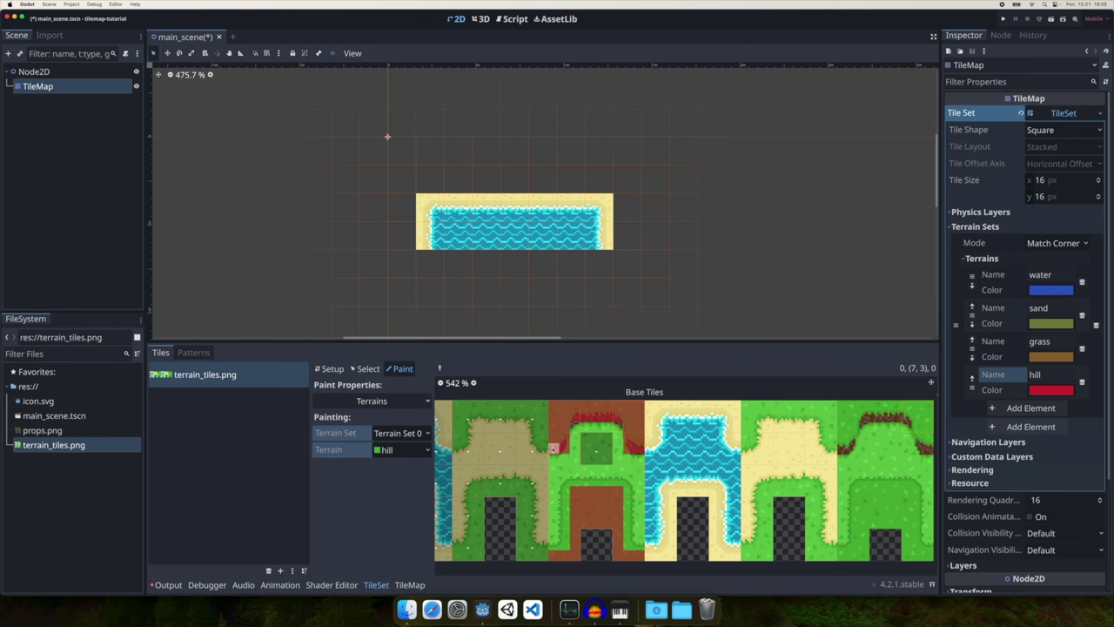
pyautogui.moveTo(581, 474); pyautogui.dragTo(574, 420, button='middle')
pyautogui.moveTo(546, 502)
pyautogui.mouseDown()
pyautogui.moveTo(558, 436)
pyautogui.moveTo(581, 429)
pyautogui.mouseUp()
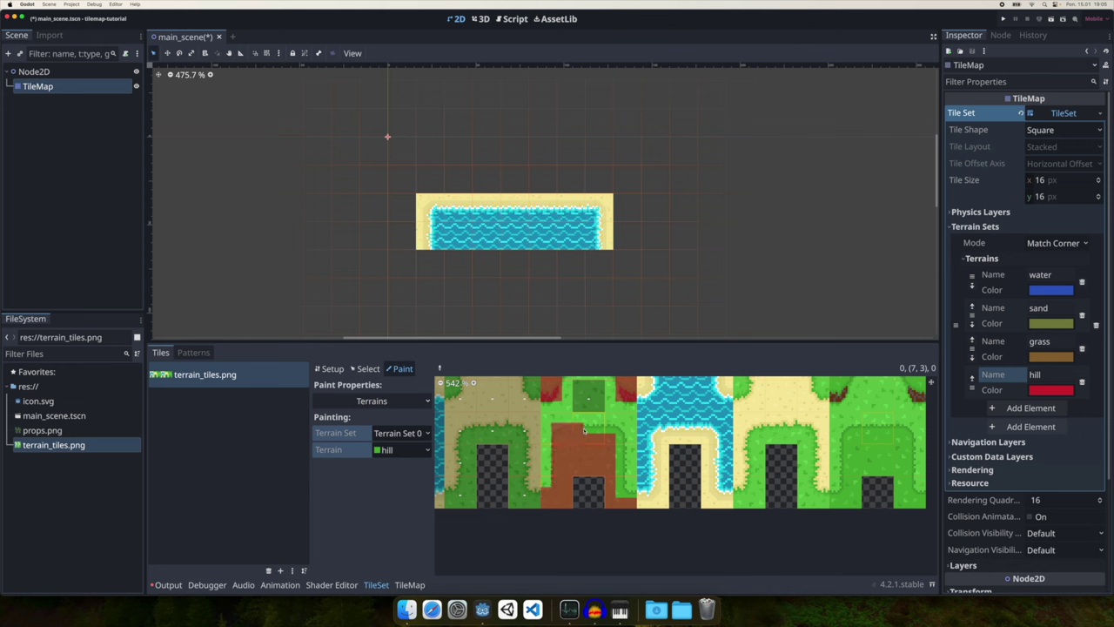
pyautogui.scroll(1, 619, 433)
# - Paint the grass terrain on the remaining low-ground centers and peering areas of the hill block
pyautogui.click(401, 450)
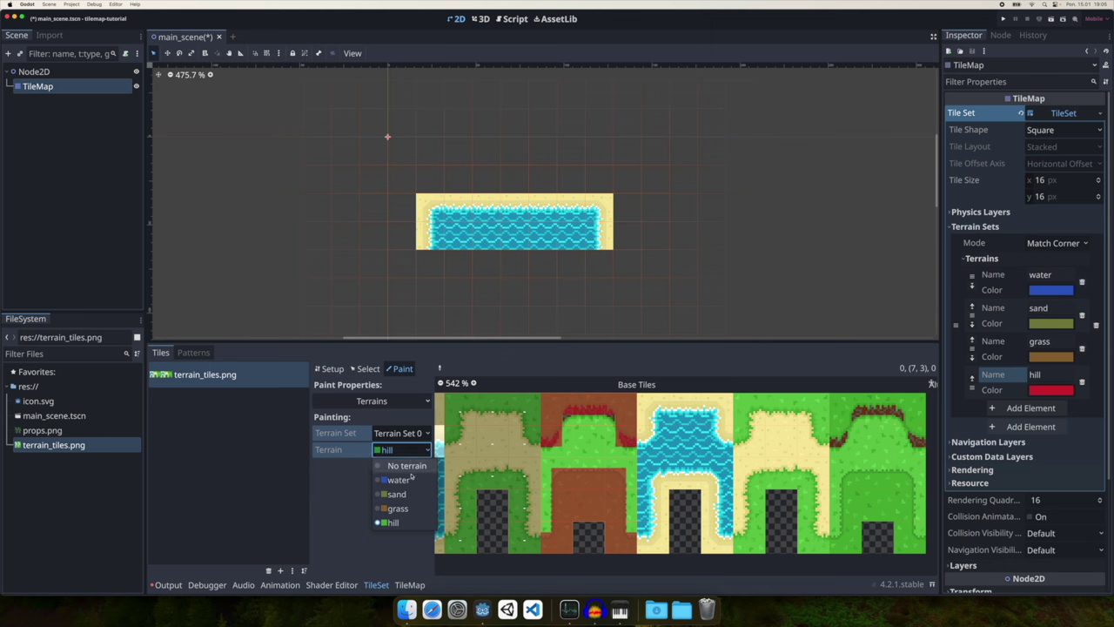
pyautogui.click(398, 508)
pyautogui.moveTo(549, 452)
pyautogui.mouseDown()
pyautogui.moveTo(578, 450)
pyautogui.moveTo(595, 420)
pyautogui.moveTo(603, 454)
pyautogui.mouseUp()
pyautogui.moveTo(608, 428)
pyautogui.mouseDown()
pyautogui.moveTo(631, 457)
pyautogui.moveTo(549, 474)
pyautogui.moveTo(548, 511)
pyautogui.mouseUp()
pyautogui.moveTo(549, 511); pyautogui.dragTo(547, 526)
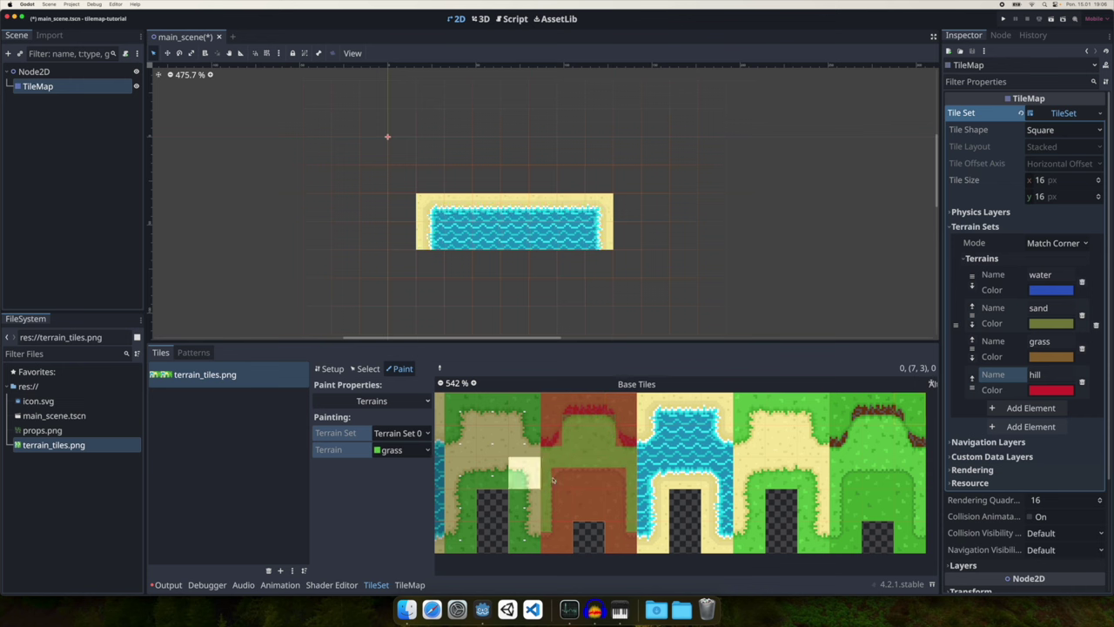
# - Assign Terrain Set 0 to the first sand-and-grass block and paint the grass terrain on all its grassy areas
pyautogui.moveTo(522, 466); pyautogui.dragTo(612, 466, button='middle')
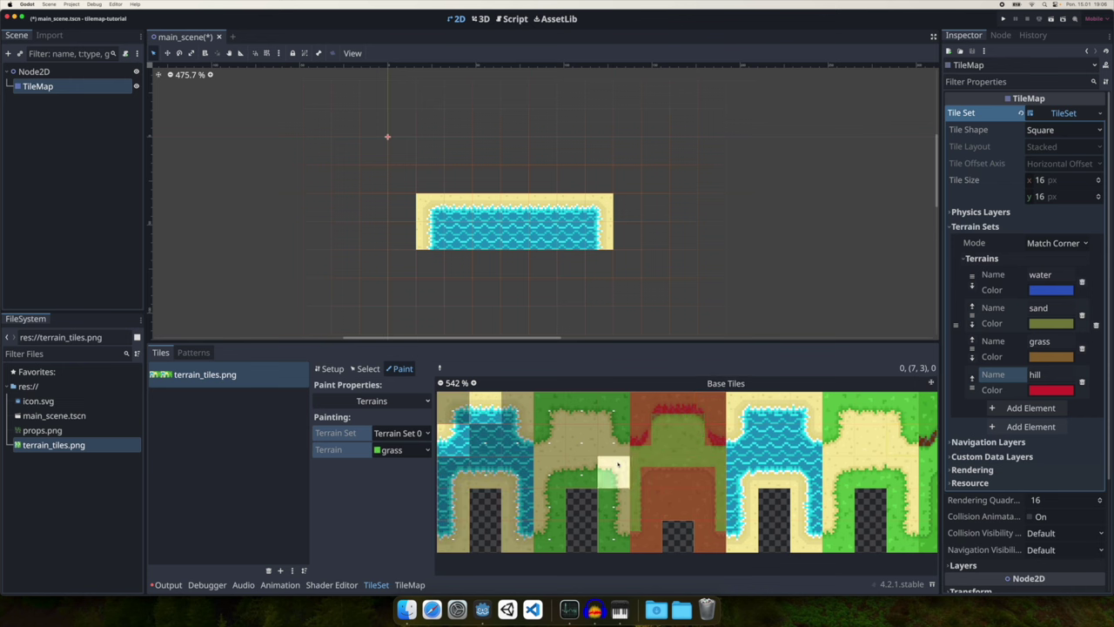
pyautogui.moveTo(557, 406)
pyautogui.mouseDown()
pyautogui.moveTo(552, 447)
pyautogui.moveTo(623, 412)
pyautogui.moveTo(613, 479)
pyautogui.moveTo(623, 547)
pyautogui.moveTo(598, 480)
pyautogui.moveTo(562, 484)
pyautogui.moveTo(563, 527)
pyautogui.moveTo(543, 547)
pyautogui.mouseUp()
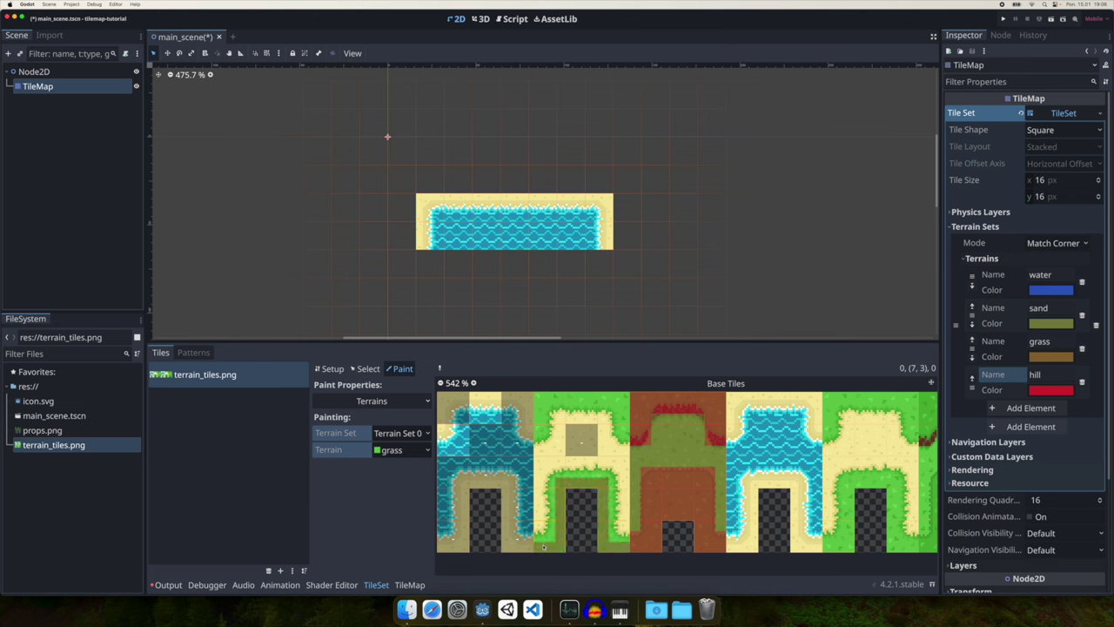
pyautogui.moveTo(582, 481)
pyautogui.mouseDown()
pyautogui.moveTo(550, 397)
pyautogui.moveTo(598, 399)
pyautogui.moveTo(622, 425)
pyautogui.moveTo(620, 441)
pyautogui.moveTo(554, 410)
pyautogui.moveTo(539, 441)
pyautogui.mouseUp()
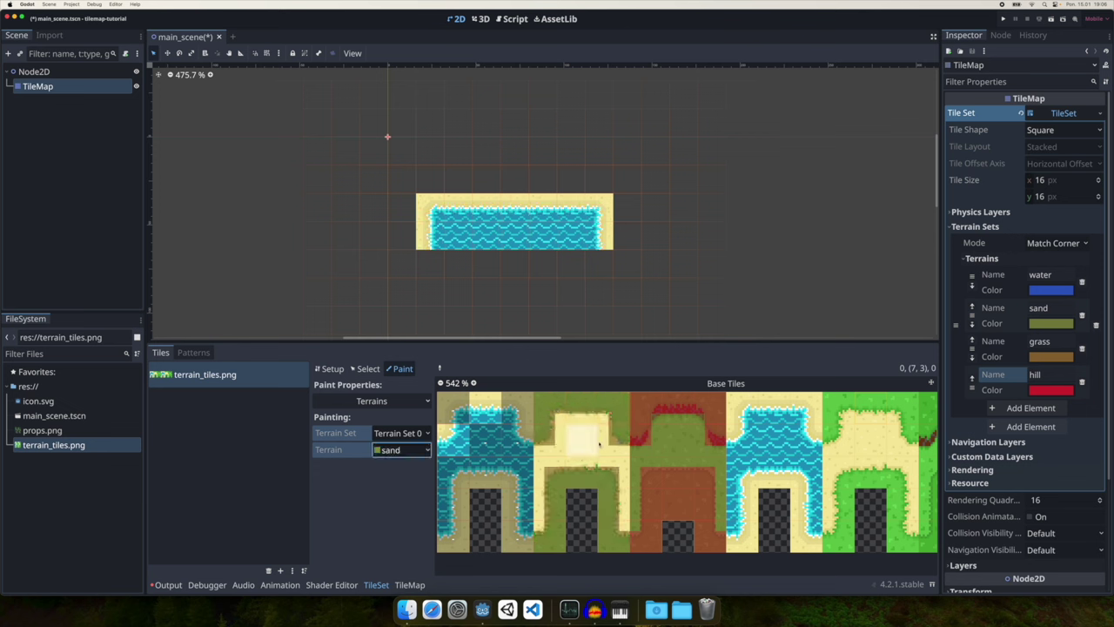
# - Change the sand terrain's color to magenta and paint sand on the sandy areas of the sand-and-grass block
pyautogui.click(601, 441)
pyautogui.click(1050, 323)
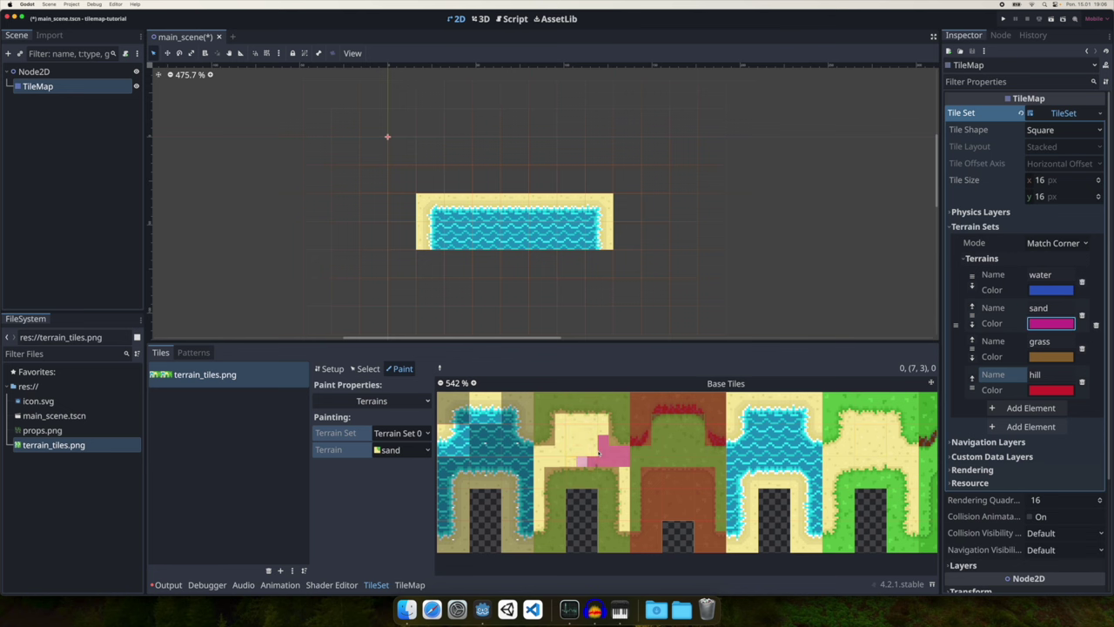
pyautogui.click(591, 452)
pyautogui.moveTo(541, 457)
pyautogui.mouseDown()
pyautogui.moveTo(565, 421)
pyautogui.moveTo(581, 445)
pyautogui.mouseUp()
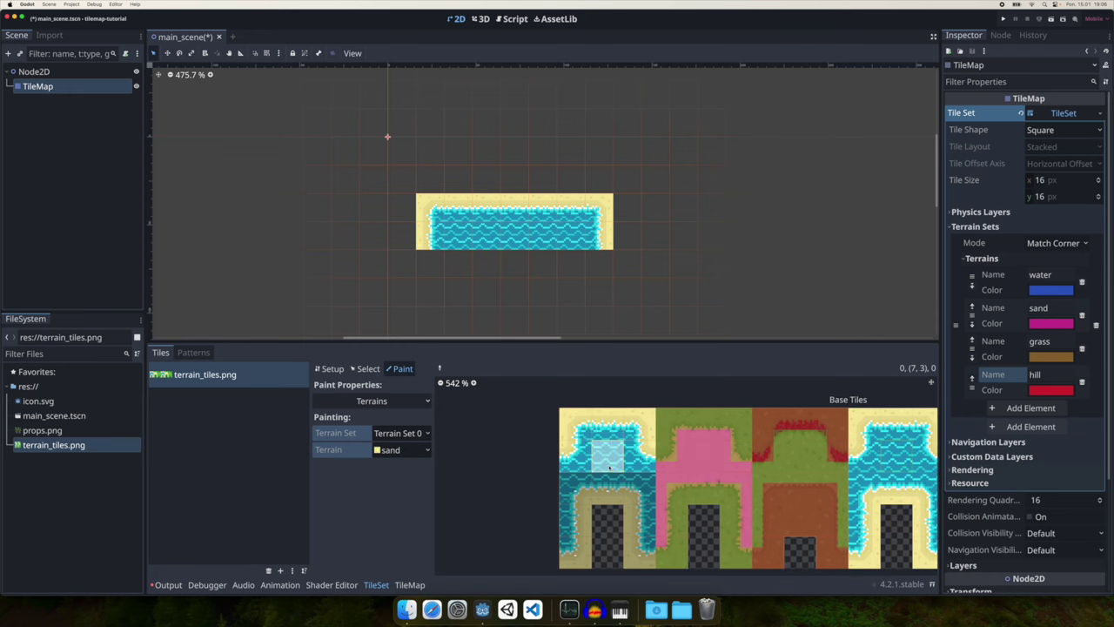
# - Paint the sand terrain on the sandy areas of the first water block, clearing the stray sand from its central water tile
pyautogui.moveTo(650, 564)
pyautogui.mouseDown()
pyautogui.moveTo(629, 562)
pyautogui.moveTo(628, 496)
pyautogui.moveTo(585, 500)
pyautogui.moveTo(628, 461)
pyautogui.mouseUp()
pyautogui.click(608, 457)
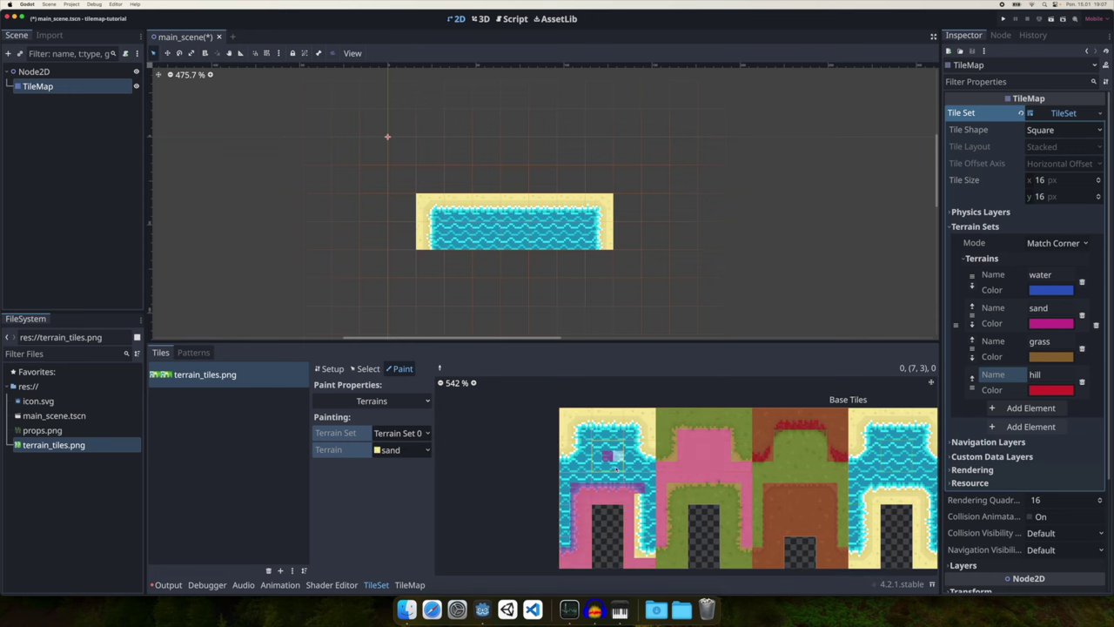
pyautogui.rightClick(608, 457)
pyautogui.moveTo(641, 553); pyautogui.dragTo(649, 557)
pyautogui.moveTo(651, 448); pyautogui.dragTo(649, 428)
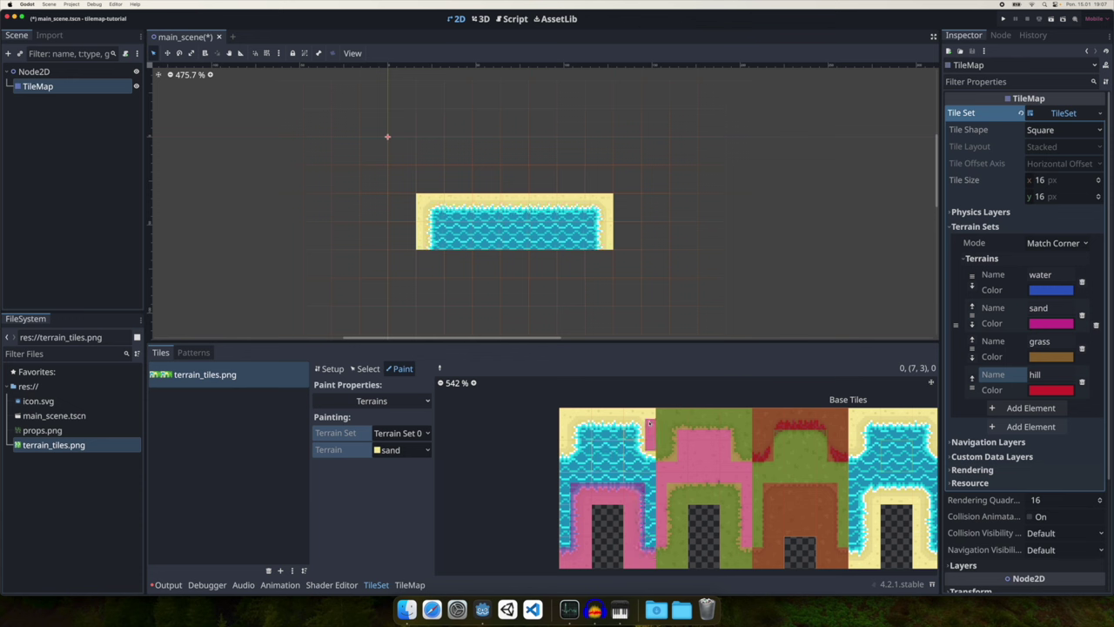
# - Paint the water terrain on all remaining water centers and peering areas of the first water block
pyautogui.click(402, 449)
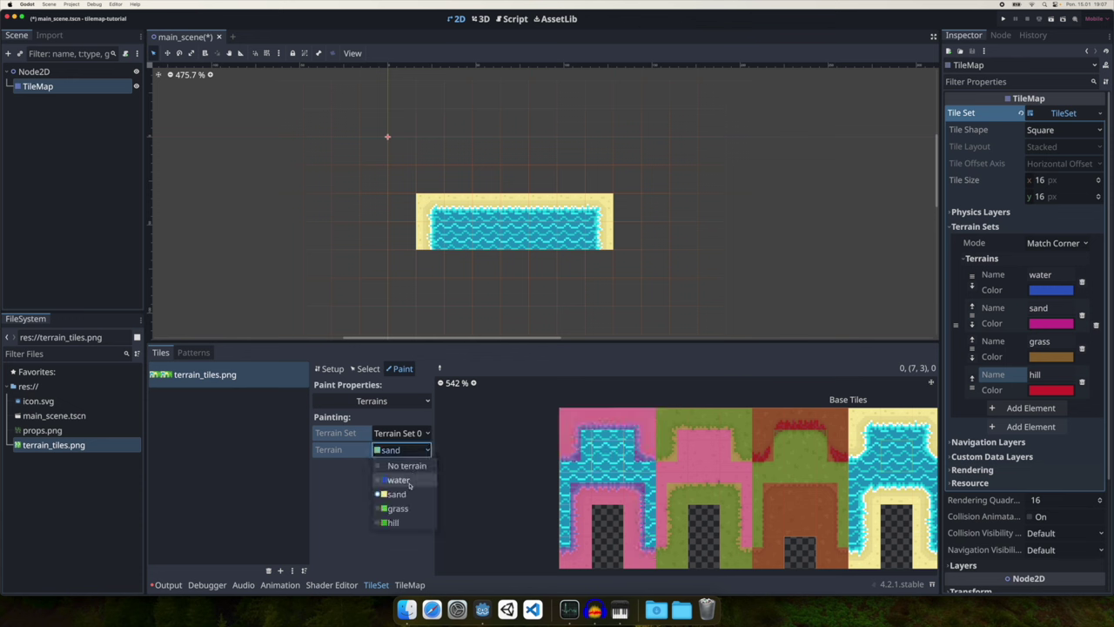
pyautogui.click(404, 481)
pyautogui.click(572, 479)
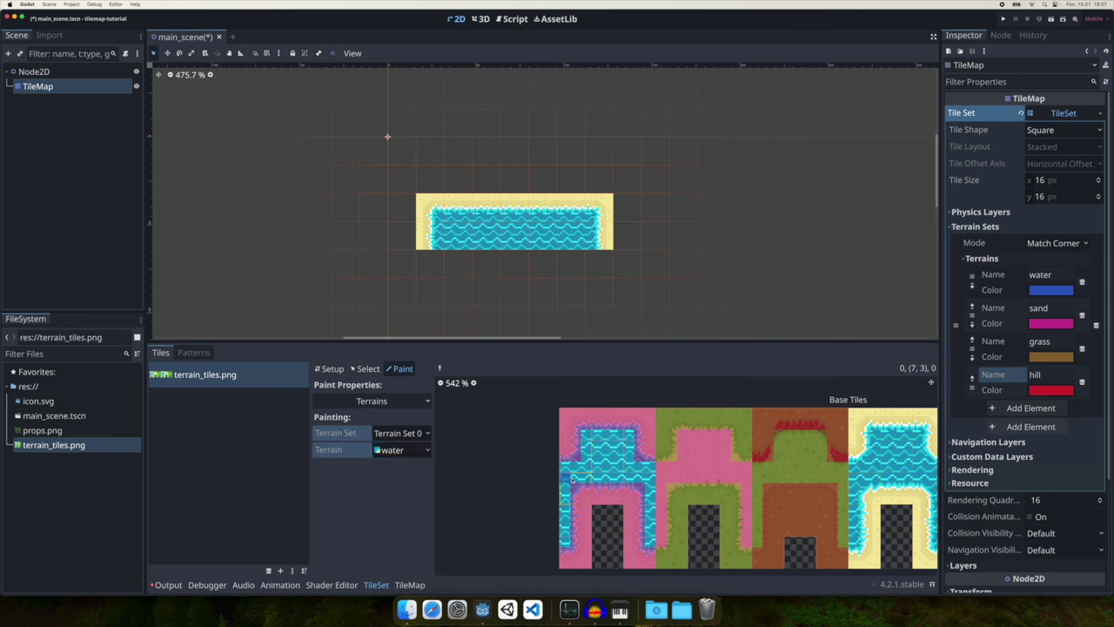
pyautogui.moveTo(625, 477); pyautogui.dragTo(646, 477)
pyautogui.moveTo(630, 472); pyautogui.dragTo(596, 467)
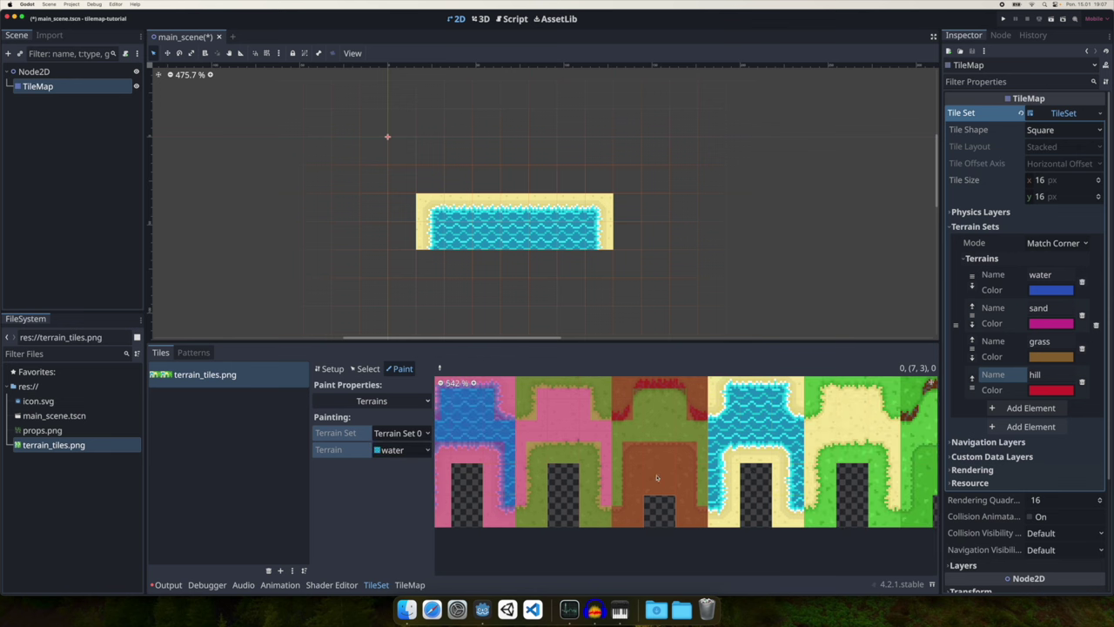
pyautogui.hscroll(3, 686, 470)
pyautogui.scroll(-4, 870, 488)
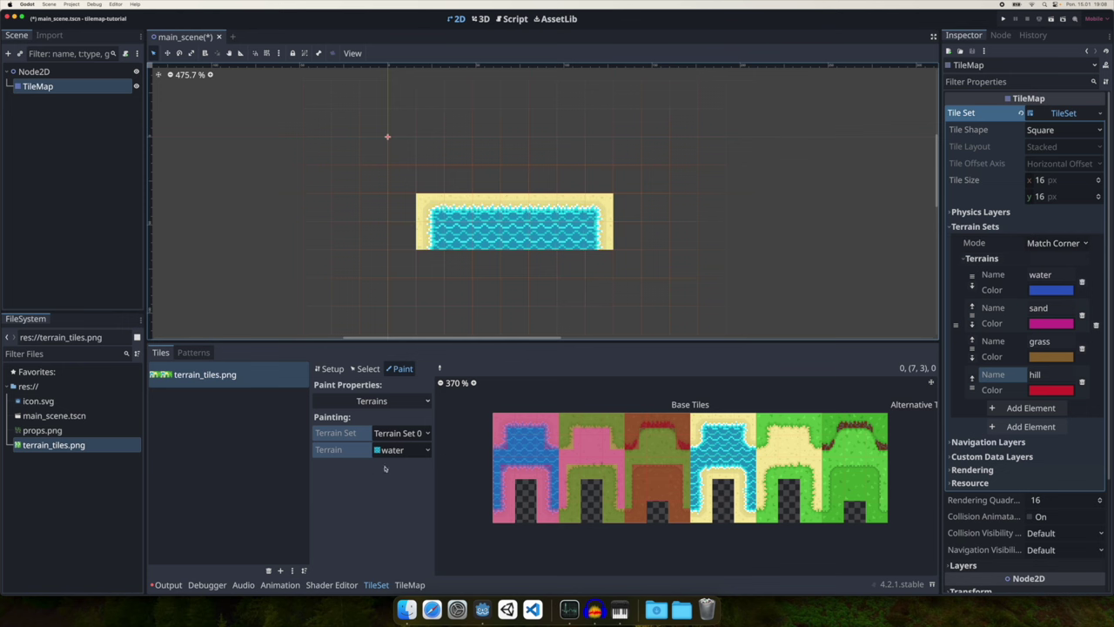
# - Switch to terrain painting for the TileMap and select the water terrain from Terrain Set 0
pyautogui.click(364, 368)
pyautogui.click(330, 369)
pyautogui.click(409, 584)
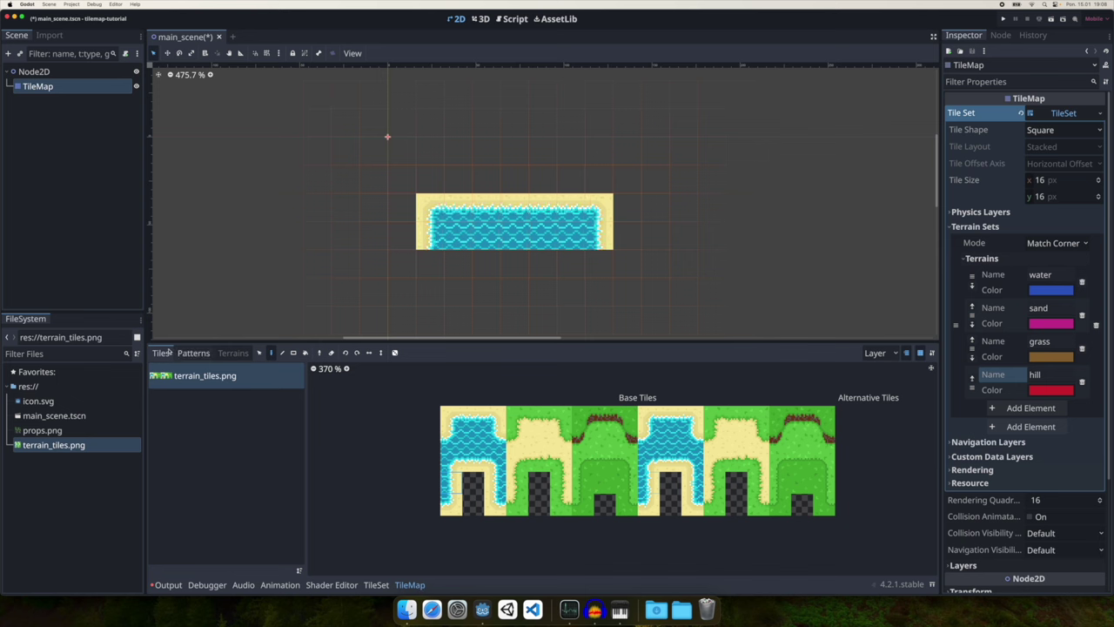
pyautogui.click(232, 353)
pyautogui.click(207, 376)
pyautogui.moveTo(740, 264); pyautogui.dragTo(448, 264, button='middle')
pyautogui.scroll(-2, 448, 264)
pyautogui.click(179, 385)
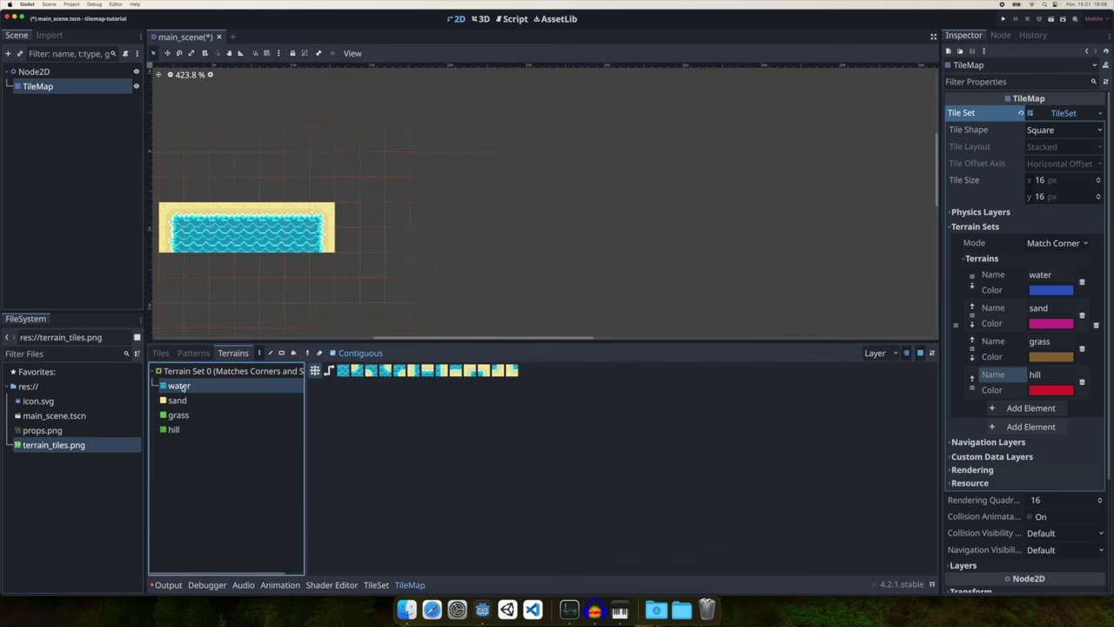
# - Fill a large rectangle starting at the scene origin with the water terrain, covering the previously painted pond
pyautogui.click(281, 352)
pyautogui.moveTo(409, 153); pyautogui.dragTo(698, 338)
pyautogui.scroll(-2, 654, 319)
pyautogui.moveTo(698, 339); pyautogui.dragTo(656, 220, button='middle')
pyautogui.moveTo(466, 241); pyautogui.dragTo(658, 246)
pyautogui.moveTo(465, 256); pyautogui.dragTo(672, 256)
pyautogui.moveTo(724, 323); pyautogui.dragTo(283, 89)
pyautogui.hscroll(-1, 621, 268)
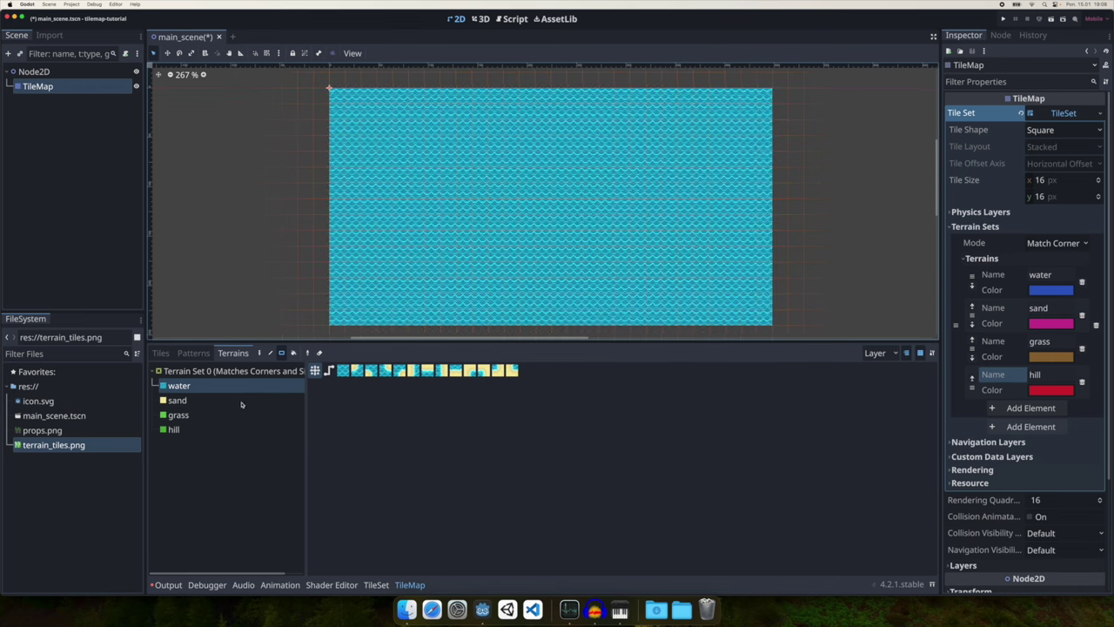
# - Paint a sand rectangle near the upper-left corner of the water and a small separate grass patch farther right
pyautogui.click(244, 403)
pyautogui.moveTo(345, 104); pyautogui.dragTo(444, 163)
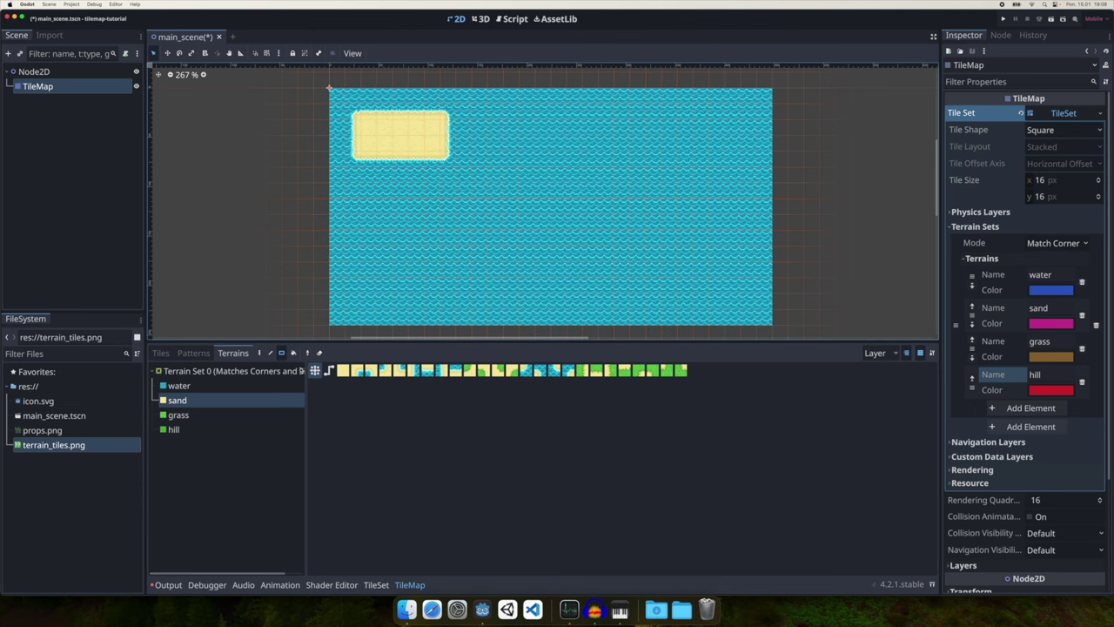
pyautogui.click(178, 414)
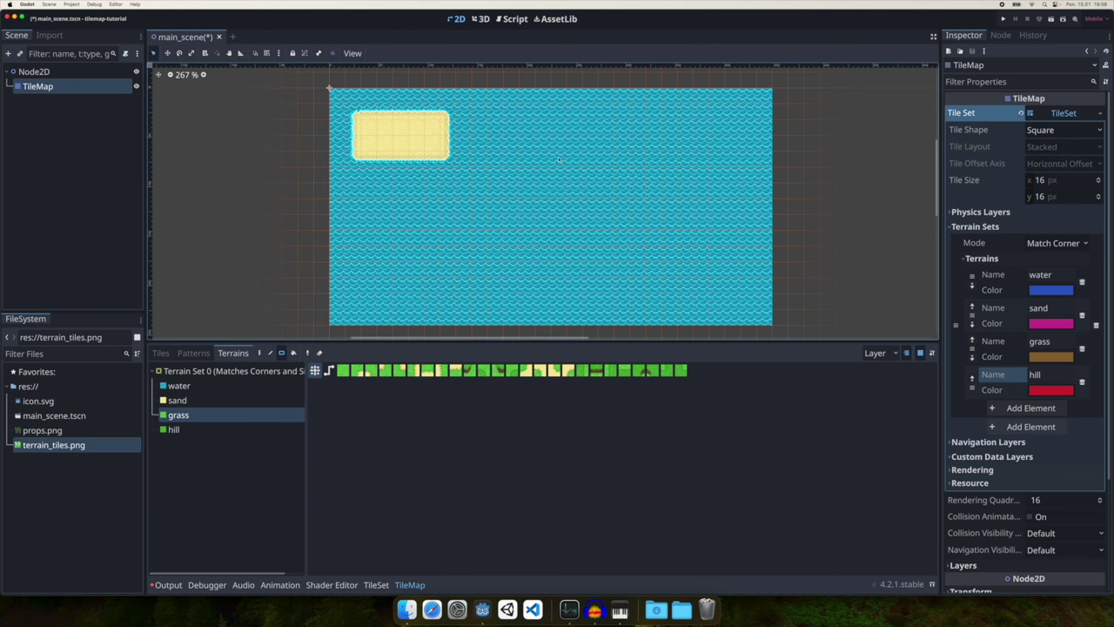
pyautogui.moveTo(565, 124); pyautogui.dragTo(608, 144)
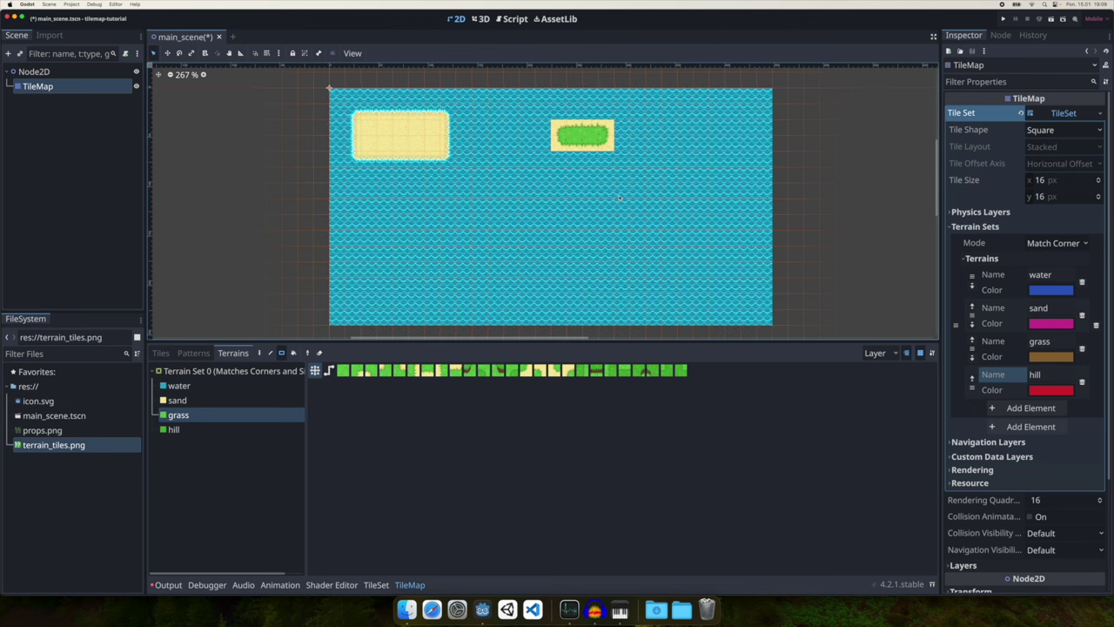
# - Extend the sand with overlapping rectangles into one large irregular island that covers the grass patch
pyautogui.click(178, 400)
pyautogui.moveTo(462, 124)
pyautogui.mouseDown()
pyautogui.moveTo(614, 183)
pyautogui.moveTo(625, 264)
pyautogui.mouseUp()
pyautogui.moveTo(402, 156); pyautogui.dragTo(451, 223)
pyautogui.moveTo(622, 205); pyautogui.dragTo(684, 252)
pyautogui.moveTo(638, 126); pyautogui.dragTo(660, 165)
pyautogui.moveTo(621, 174); pyautogui.dragTo(652, 198)
pyautogui.click(648, 198)
pyautogui.scroll(1, 384, 203)
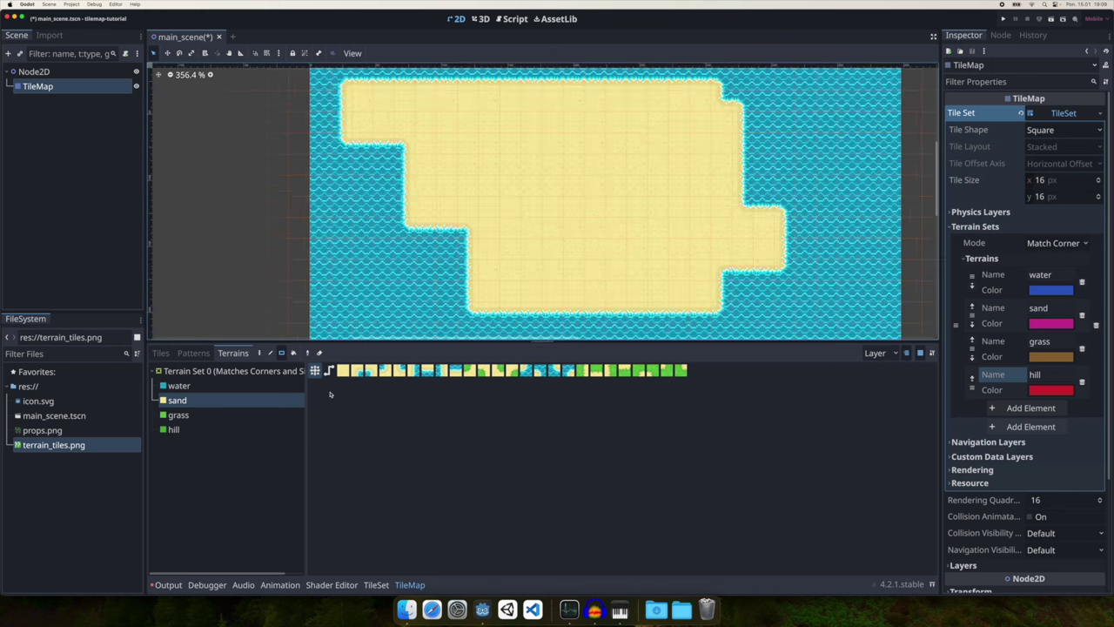
# - Paint a wide strip of the grass terrain across the upper part of the sand island
pyautogui.click(179, 416)
pyautogui.moveTo(394, 112)
pyautogui.mouseDown()
pyautogui.moveTo(637, 117)
pyautogui.moveTo(704, 104)
pyautogui.moveTo(680, 126)
pyautogui.mouseUp()
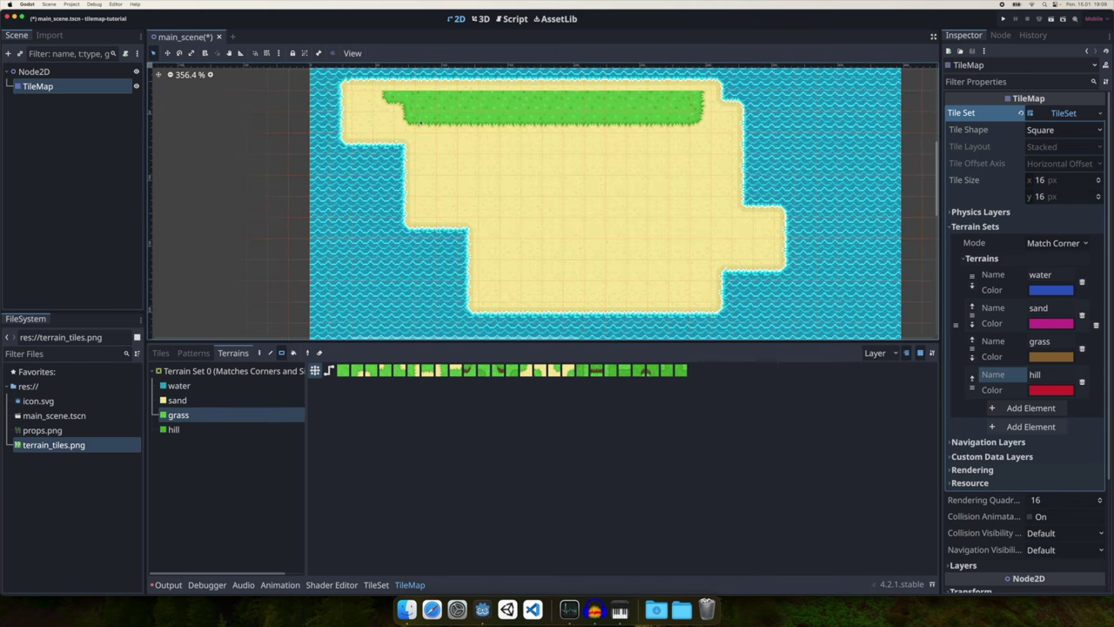
pyautogui.scroll(3, 338, 148)
pyautogui.scroll(3, 371, 332)
pyautogui.click(178, 400)
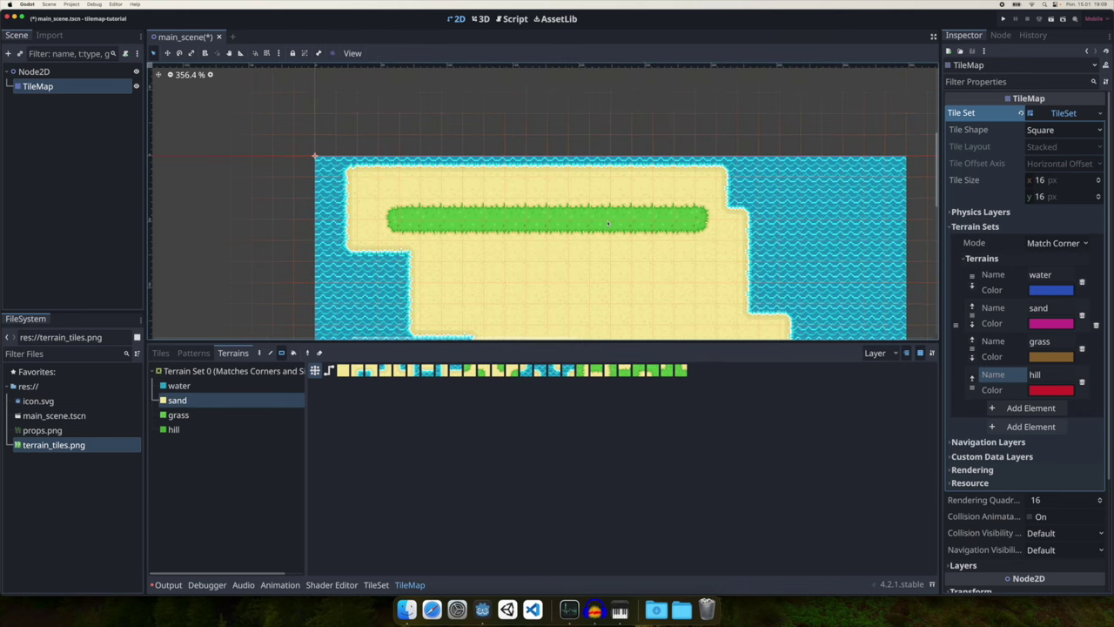
pyautogui.click(178, 414)
pyautogui.moveTo(391, 188); pyautogui.dragTo(704, 193)
# - Extend the grass downward with two overlapping blocks, keeping a sand border around the island
pyautogui.scroll(-3, 676, 310)
pyautogui.hscroll(2, 676, 310)
pyautogui.moveTo(396, 155)
pyautogui.mouseDown()
pyautogui.moveTo(427, 218)
pyautogui.moveTo(497, 194)
pyautogui.moveTo(576, 247)
pyautogui.mouseUp()
pyautogui.scroll(-3, 580, 249)
pyautogui.hscroll(2, 580, 250)
pyautogui.moveTo(477, 131); pyautogui.dragTo(583, 235)
pyautogui.scroll(4, 584, 235)
pyautogui.hscroll(-2, 583, 235)
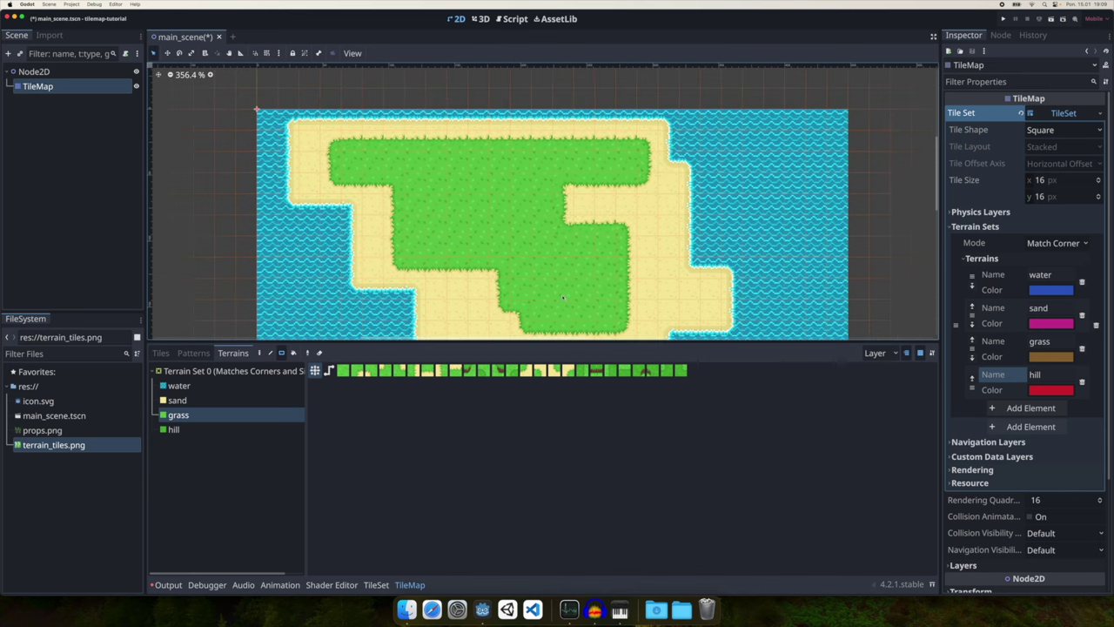
# - Paint a larger hill on the upper grass area and a small hill on the lower grass block
pyautogui.click(217, 429)
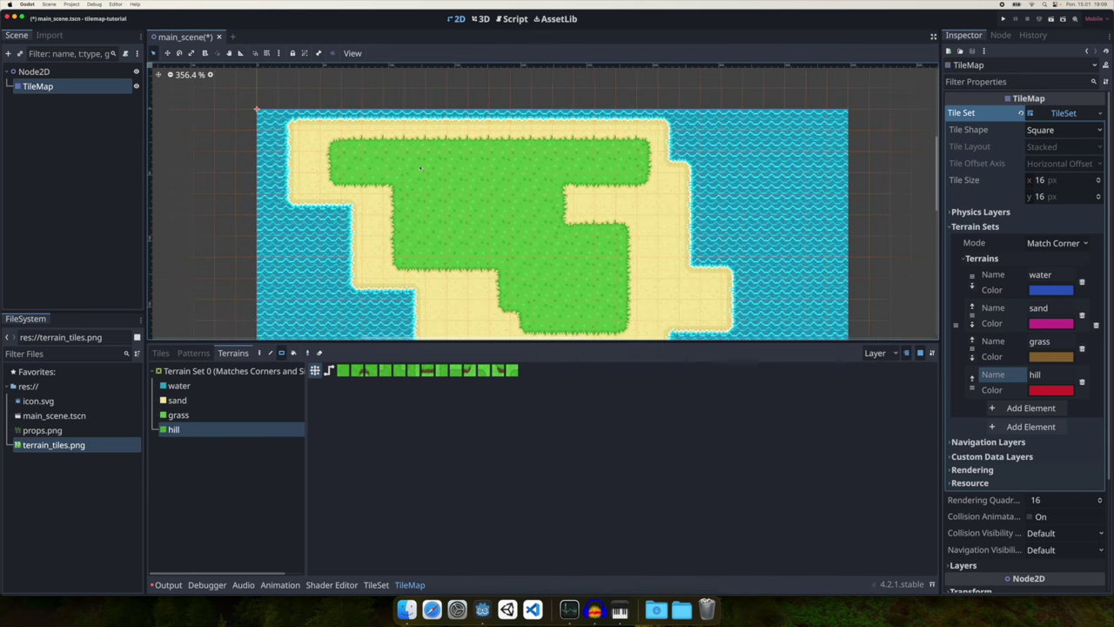
pyautogui.moveTo(440, 184); pyautogui.dragTo(488, 187)
pyautogui.click(585, 281)
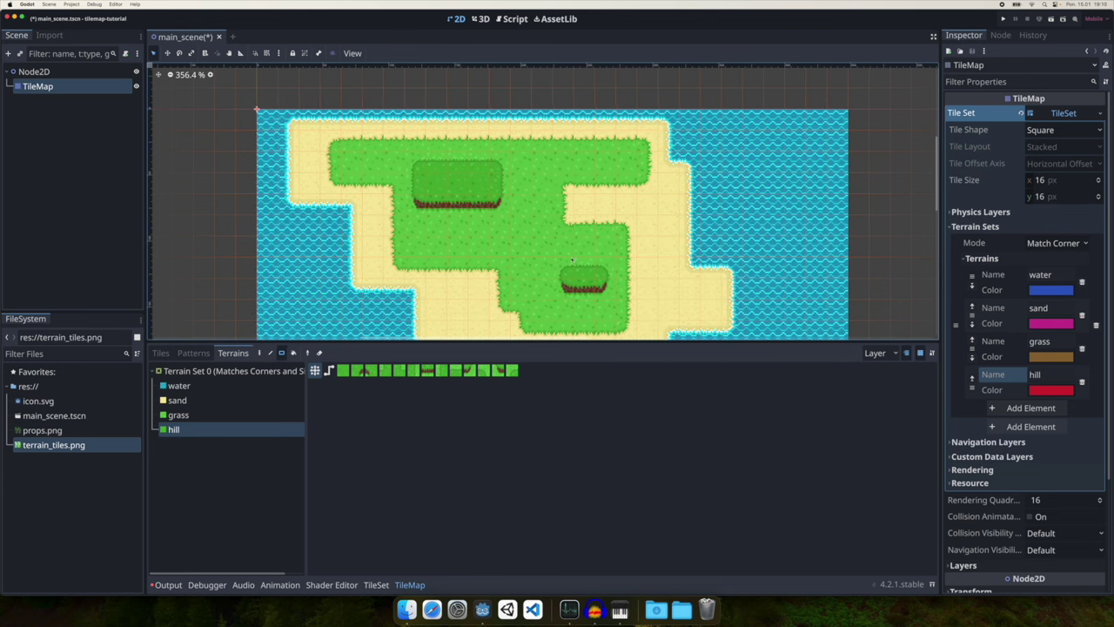
pyautogui.scroll(-3, 590, 262)
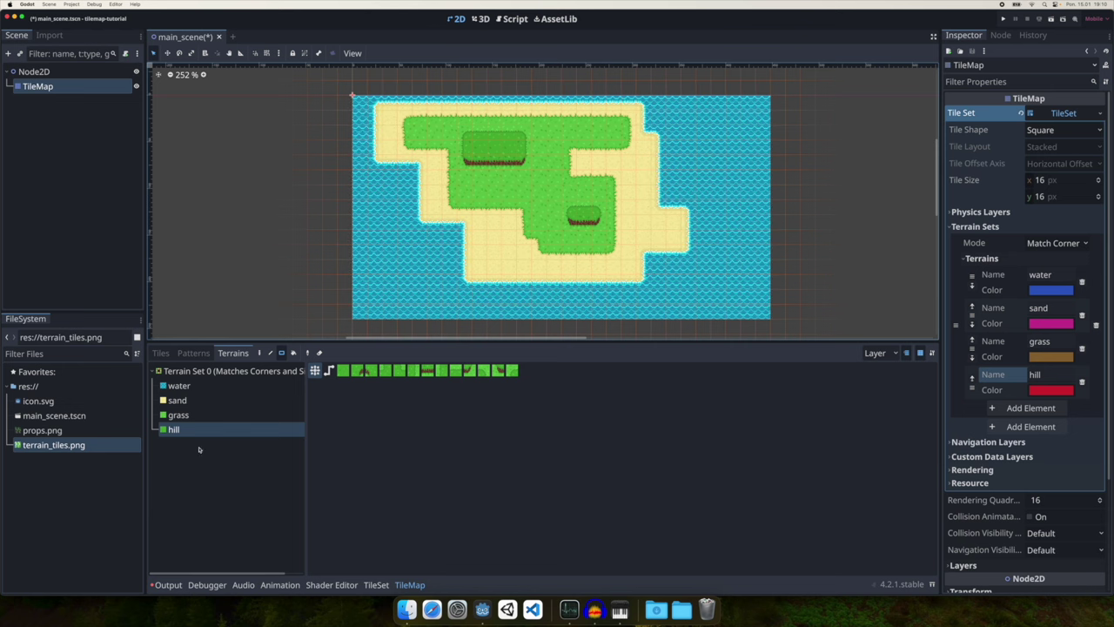
# - Save the scene with the painted island, leaving the hill terrain selected
pyautogui.click(181, 401)
pyautogui.click(180, 415)
pyautogui.click(179, 431)
pyautogui.press('super+s')
pyautogui.hscroll(-2, 540, 209)
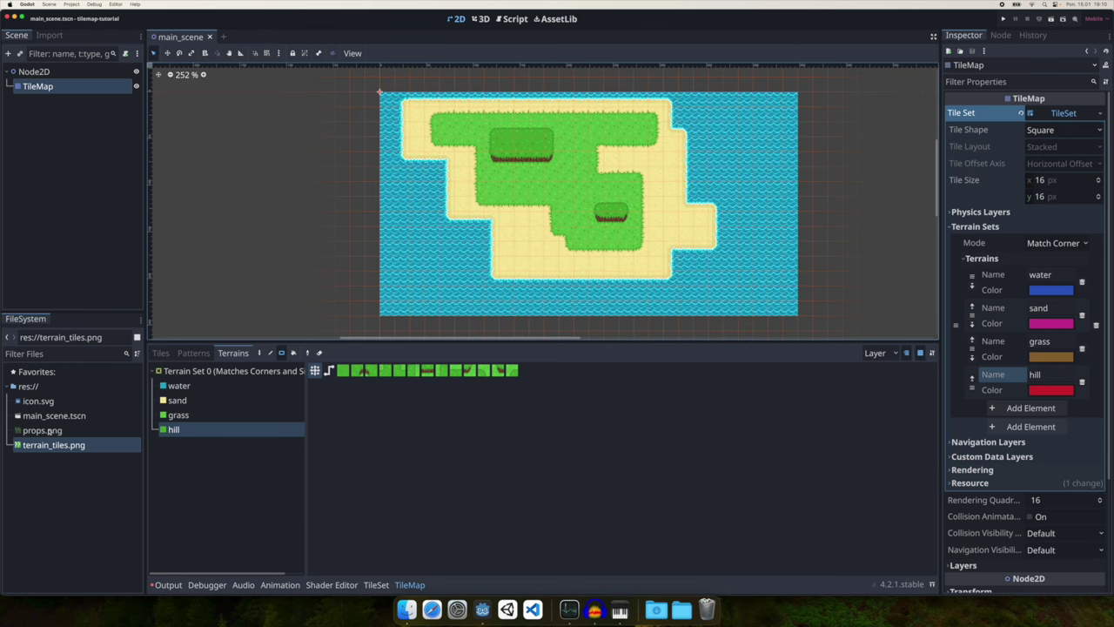
# - Add props.png to the TileSet as a second atlas, declining automatic tile creation
pyautogui.click(49, 430)
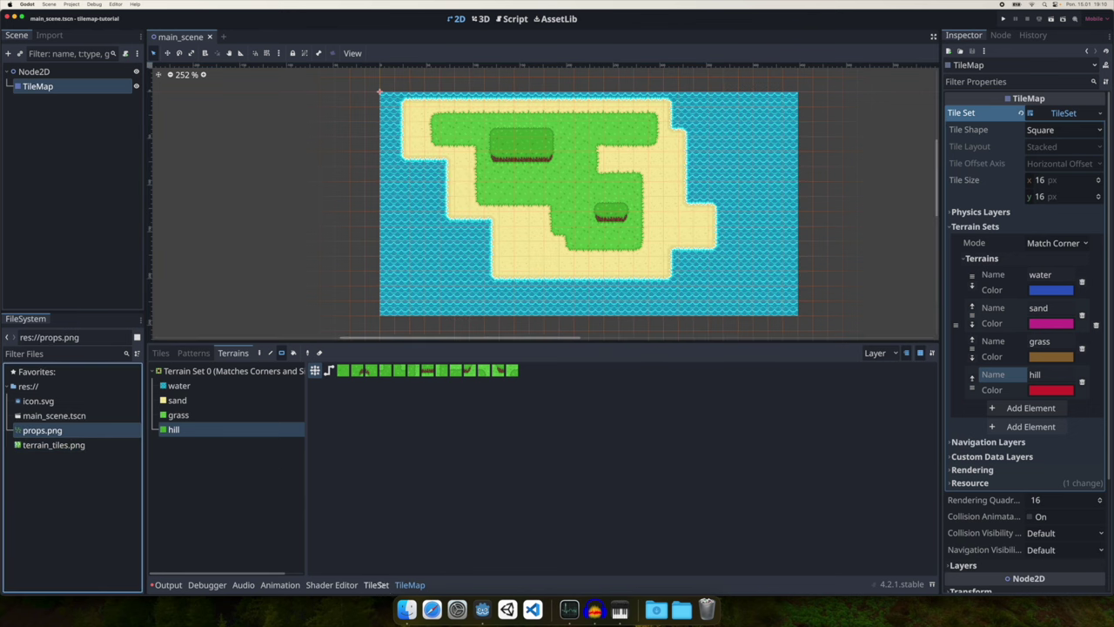
pyautogui.click(376, 585)
pyautogui.moveTo(47, 432); pyautogui.dragTo(217, 418)
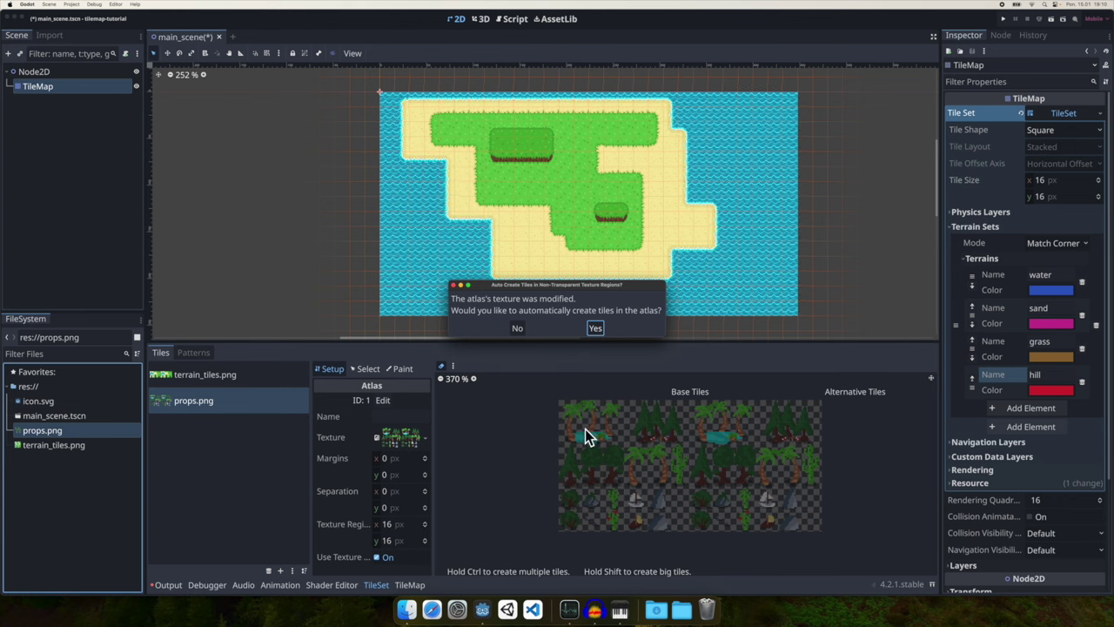
pyautogui.click(517, 329)
pyautogui.scroll(2, 608, 431)
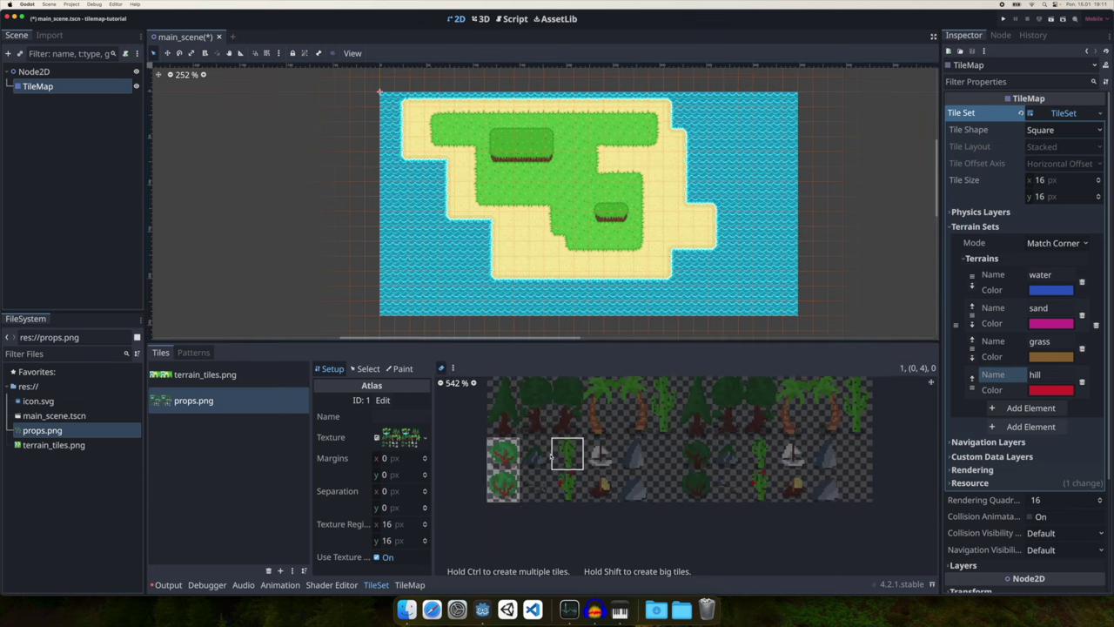
# - Create single-cell tiles for the first-frame bushes, cacti, boat, rocks and other small props in the lower two rows
pyautogui.rightClick(547, 453)
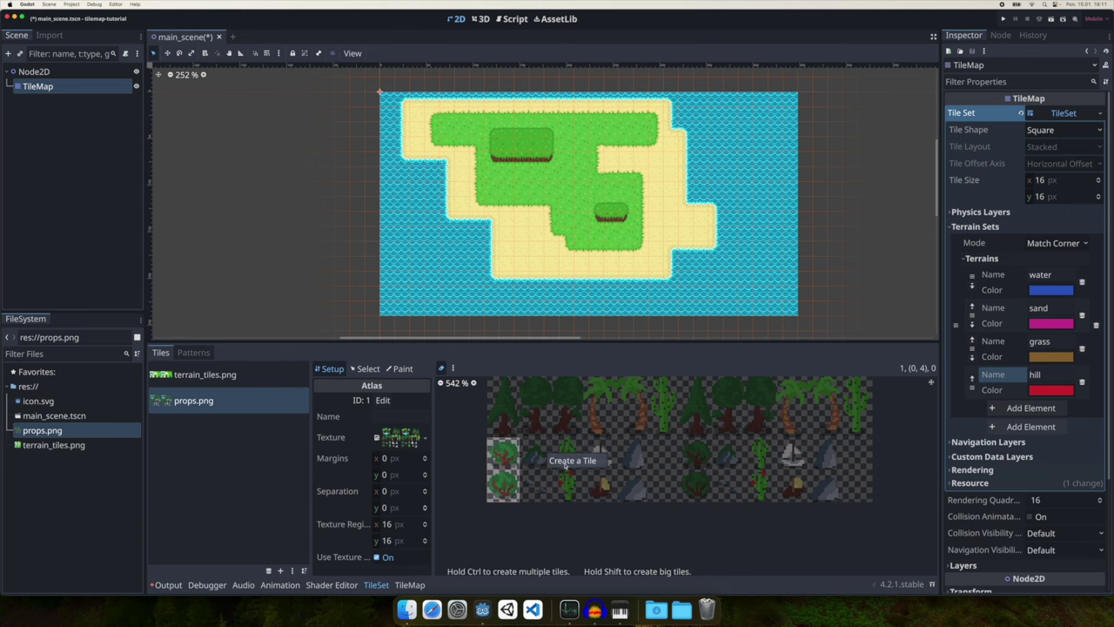
pyautogui.click(565, 462)
pyautogui.rightClick(531, 488)
pyautogui.click(561, 496)
pyautogui.scroll(3, 567, 449)
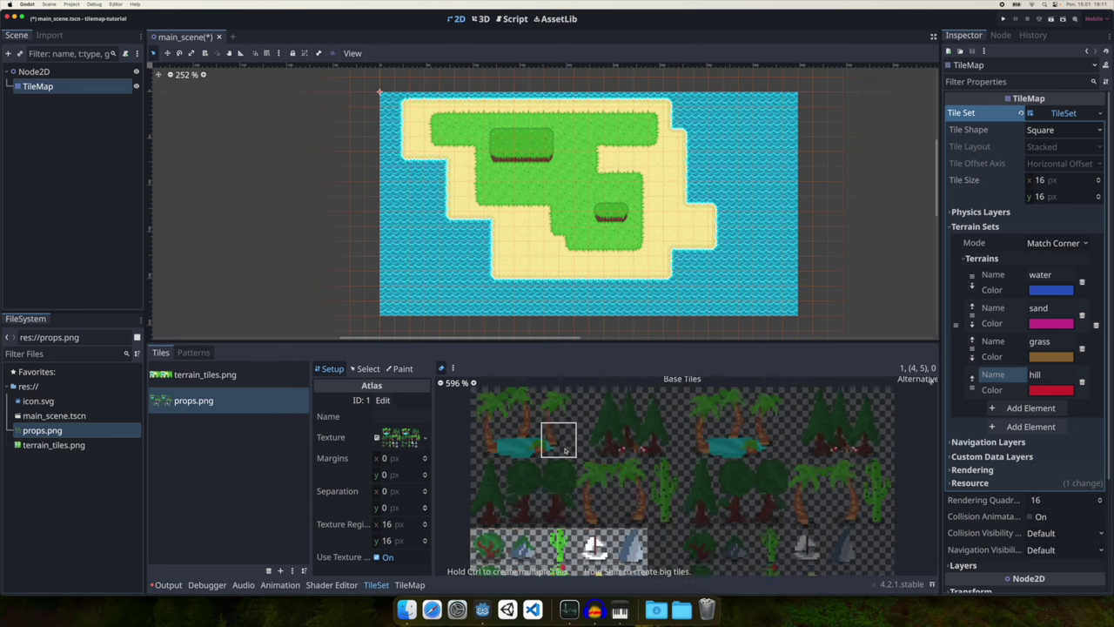
pyautogui.scroll(-2, 609, 442)
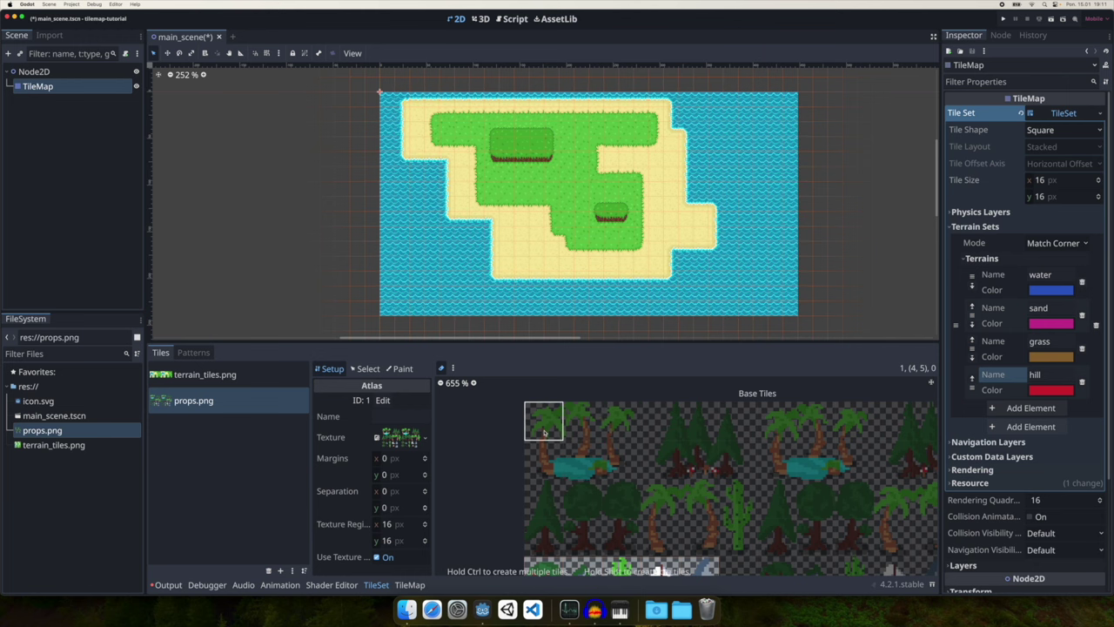
# - Create one 3×2 tile for the oasis and another 3×2 tile for the pine cluster beside it
pyautogui.keyDown('ctrl'); pyautogui.moveTo(565, 426); pyautogui.dragTo(627, 465); pyautogui.keyUp('ctrl')
pyautogui.keyDown('shift'); pyautogui.moveTo(540, 399); pyautogui.dragTo(600, 442); pyautogui.keyUp('shift')
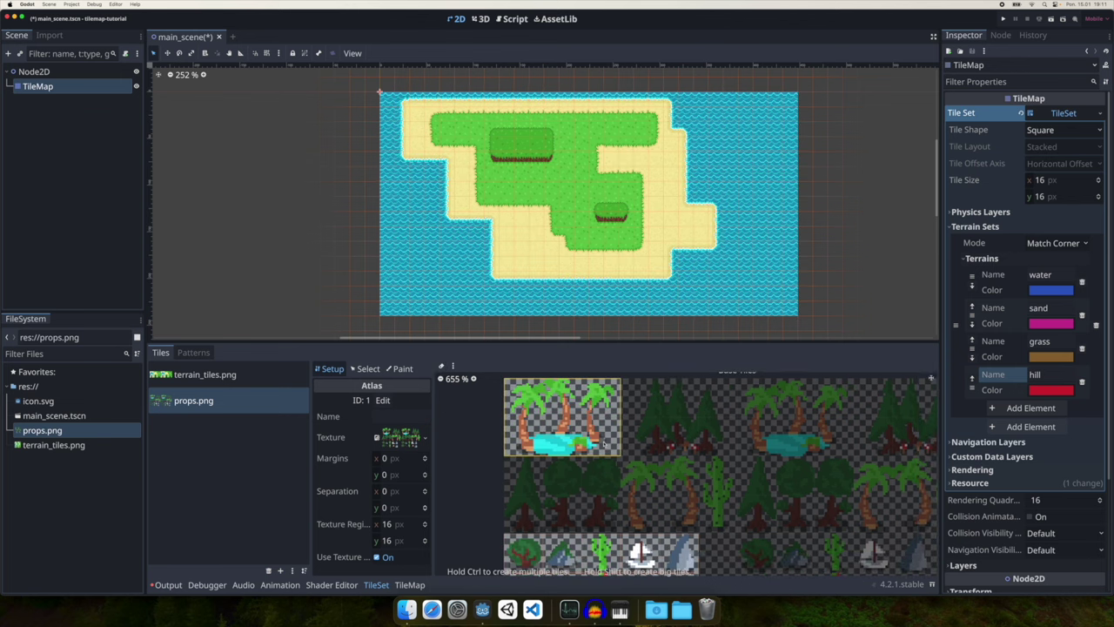
pyautogui.keyDown('shift'); pyautogui.moveTo(627, 385); pyautogui.dragTo(726, 442); pyautogui.keyUp('shift')
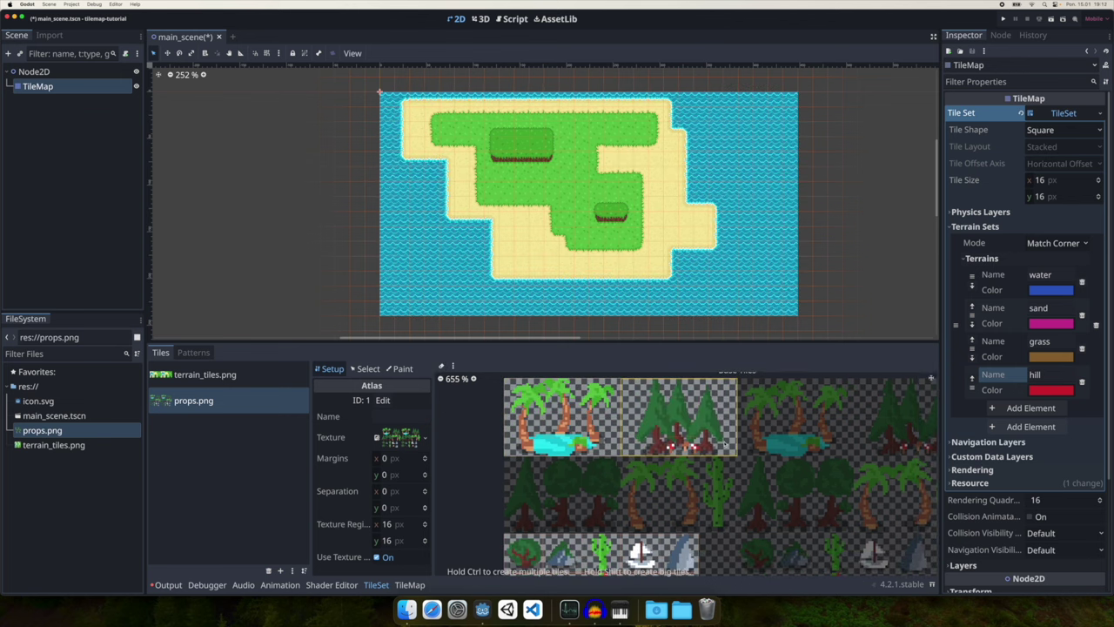
# - Create two-cell-high tiles for the first-frame trees, palms and tall cactus in the row below the oasis
pyautogui.click(527, 477)
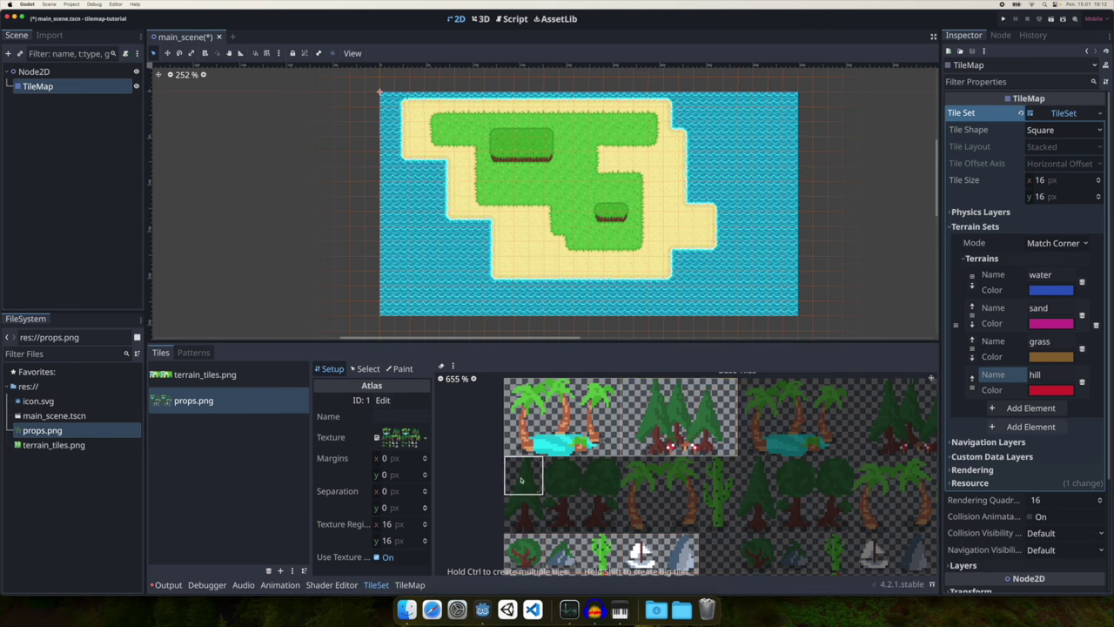
pyautogui.moveTo(526, 477)
pyautogui.mouseDown()
pyautogui.moveTo(531, 503)
pyautogui.moveTo(600, 475)
pyautogui.moveTo(716, 488)
pyautogui.mouseUp()
pyautogui.scroll(-4, 713, 488)
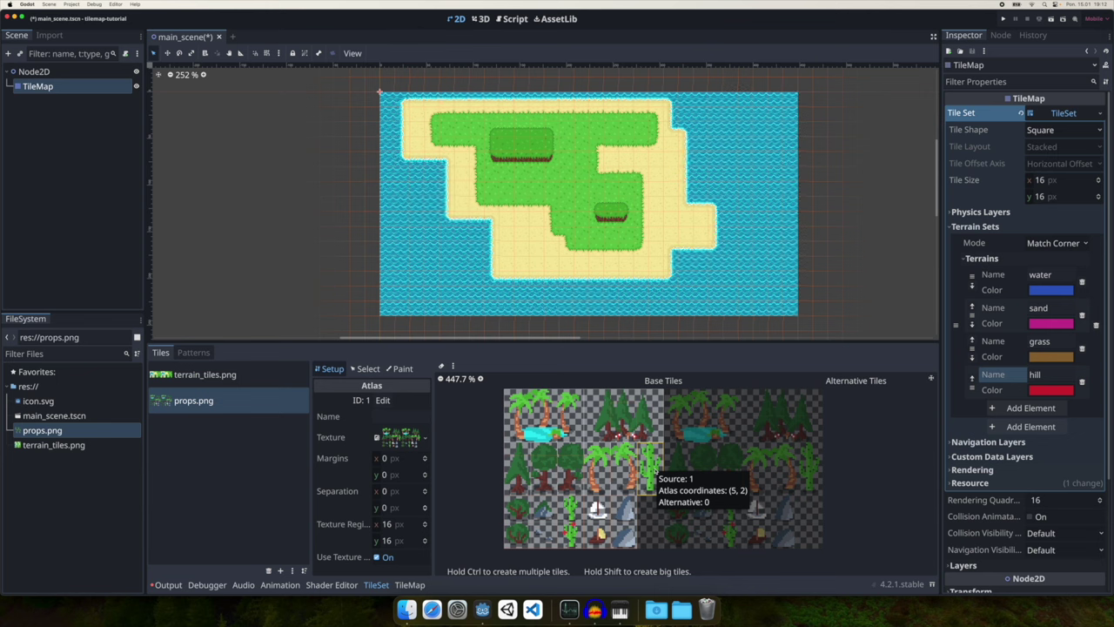
# - Animate the prop tiles with 2 columns and two 1 s frames, using horizontal separation 3 for the oasis and 5 for the small props
pyautogui.click(368, 368)
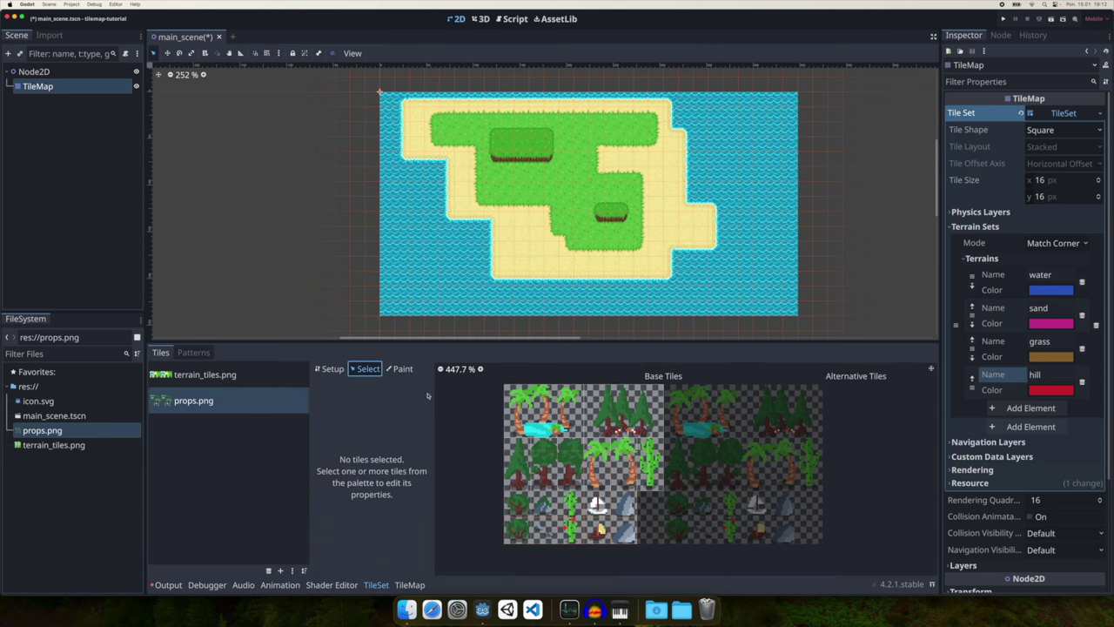
pyautogui.click(552, 419)
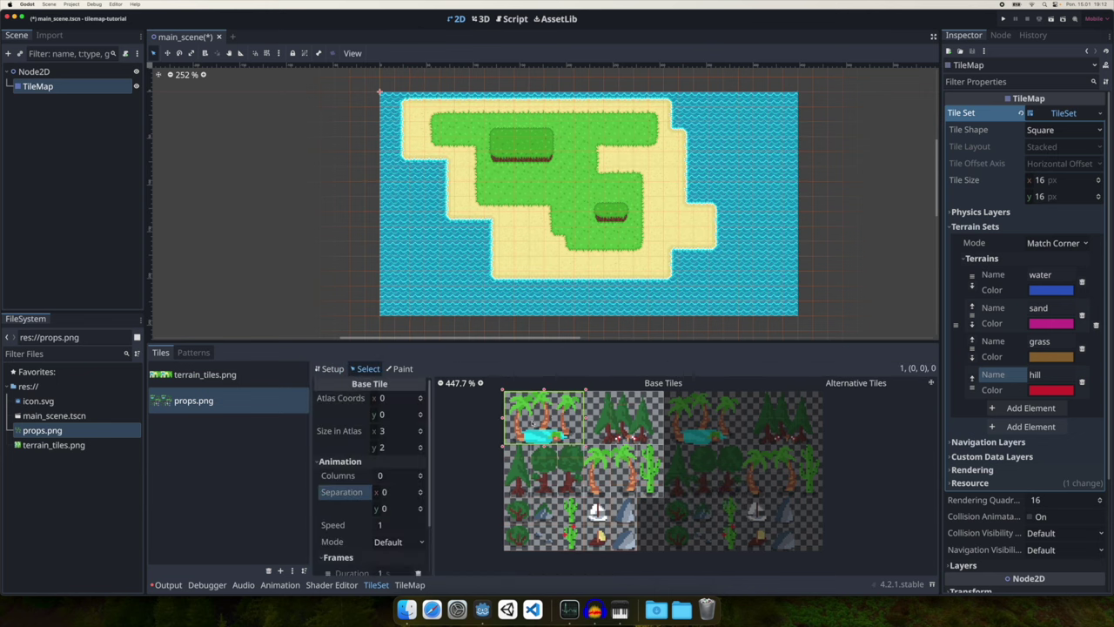
pyautogui.click(420, 474)
pyautogui.click(421, 474)
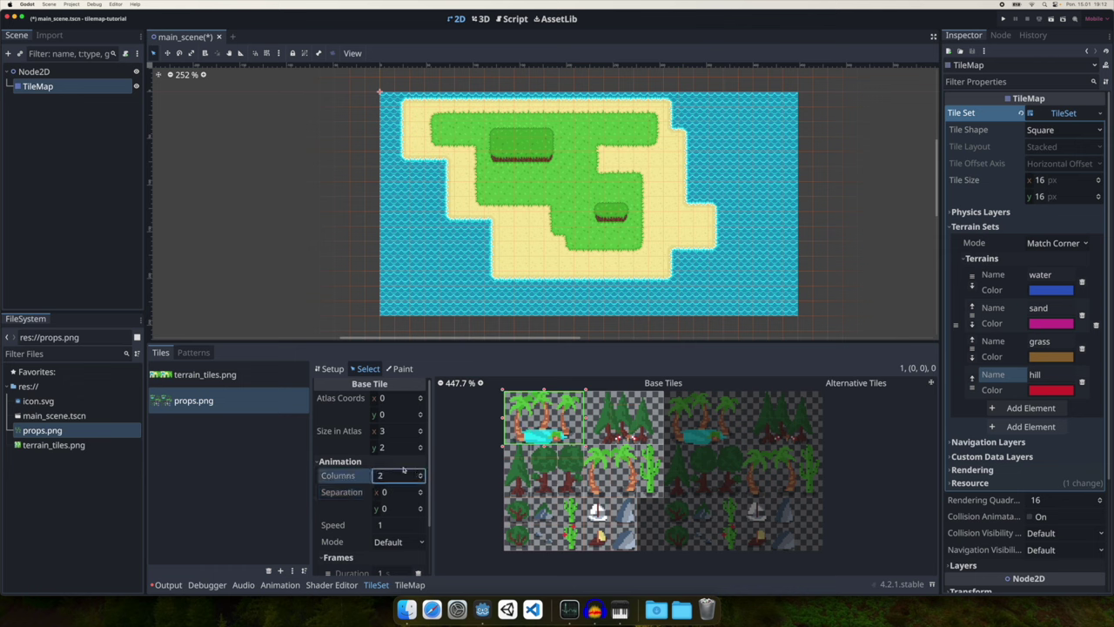
pyautogui.scroll(-1, 370, 485)
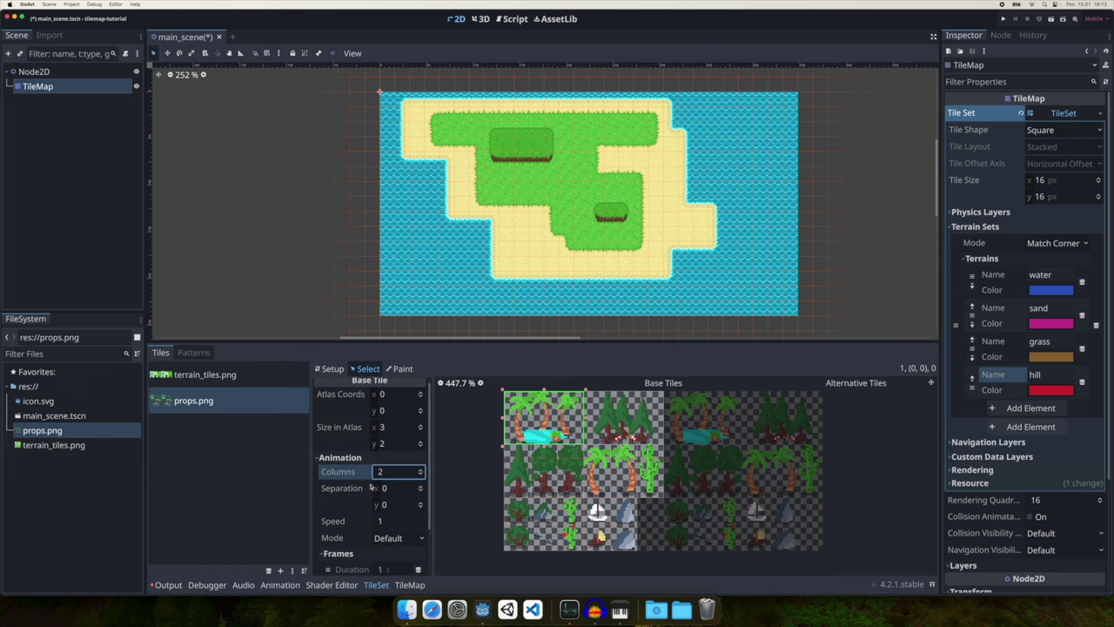
pyautogui.click(421, 487)
pyautogui.scroll(-3, 374, 487)
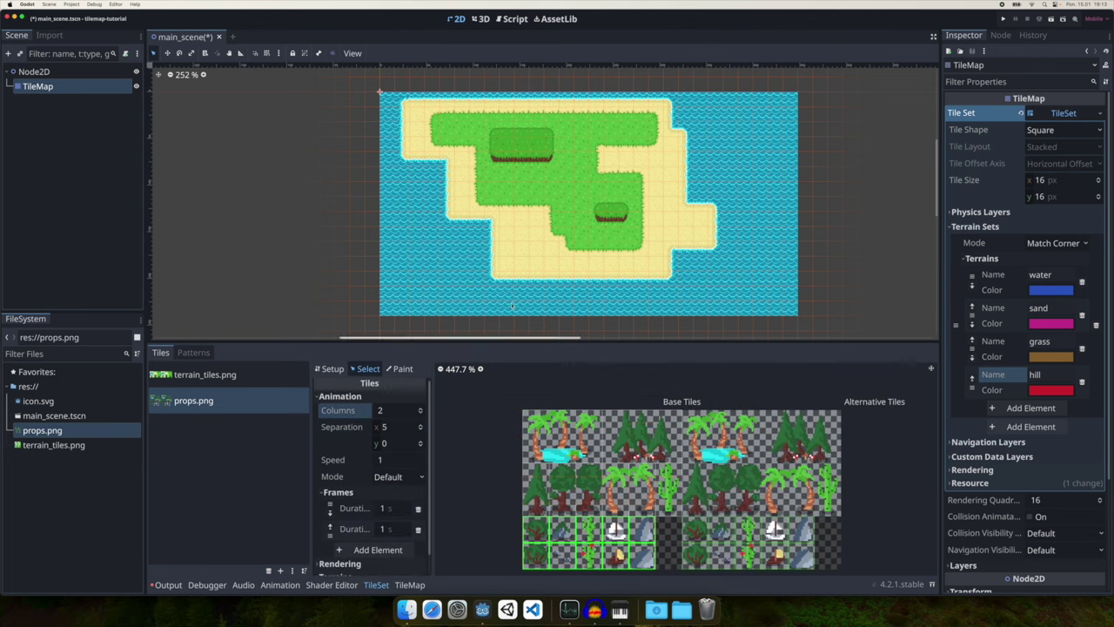
pyautogui.rightClick(505, 272)
pyautogui.click(461, 329)
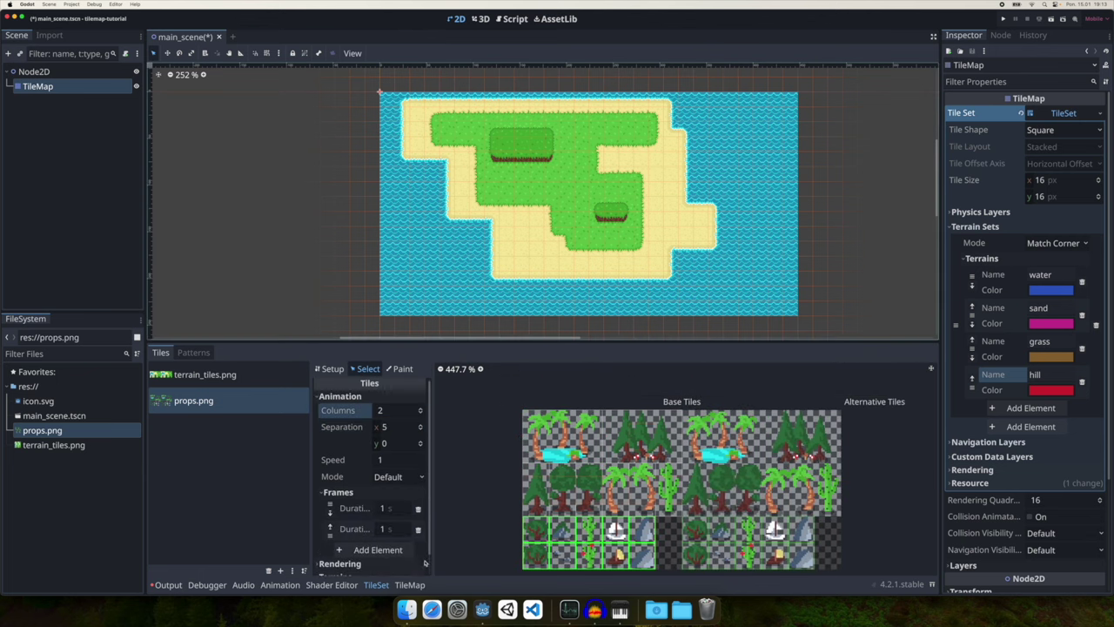
# - Place two single pine trees from props.png on the TileMap in the empty area left of the water
pyautogui.click(411, 584)
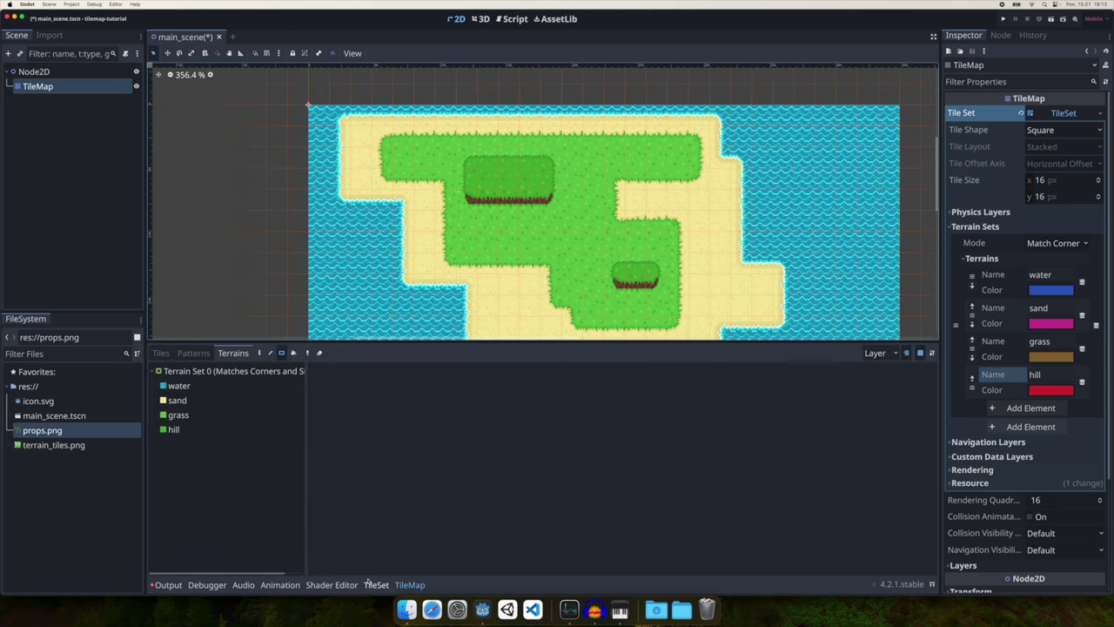
pyautogui.click(160, 354)
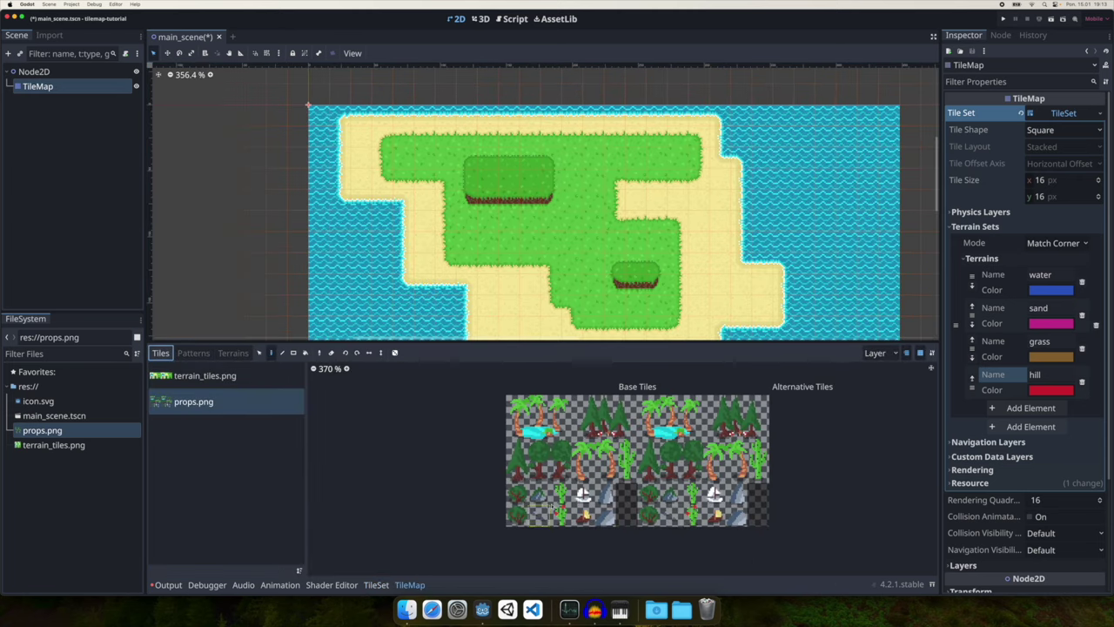
pyautogui.click(520, 462)
pyautogui.hscroll(-5, 557, 186)
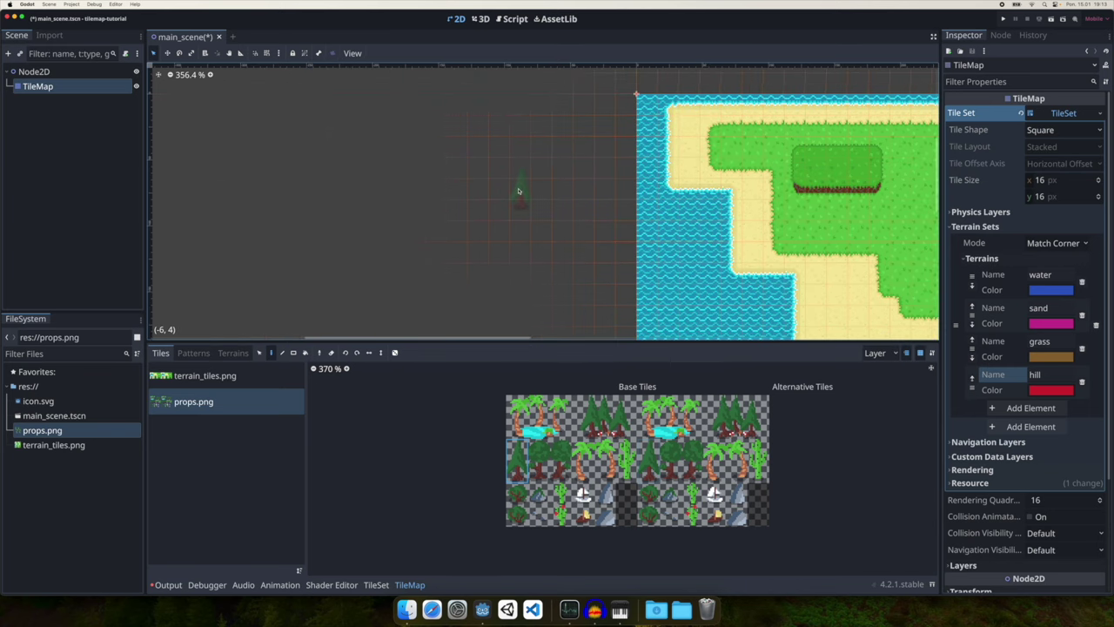
pyautogui.click(518, 191)
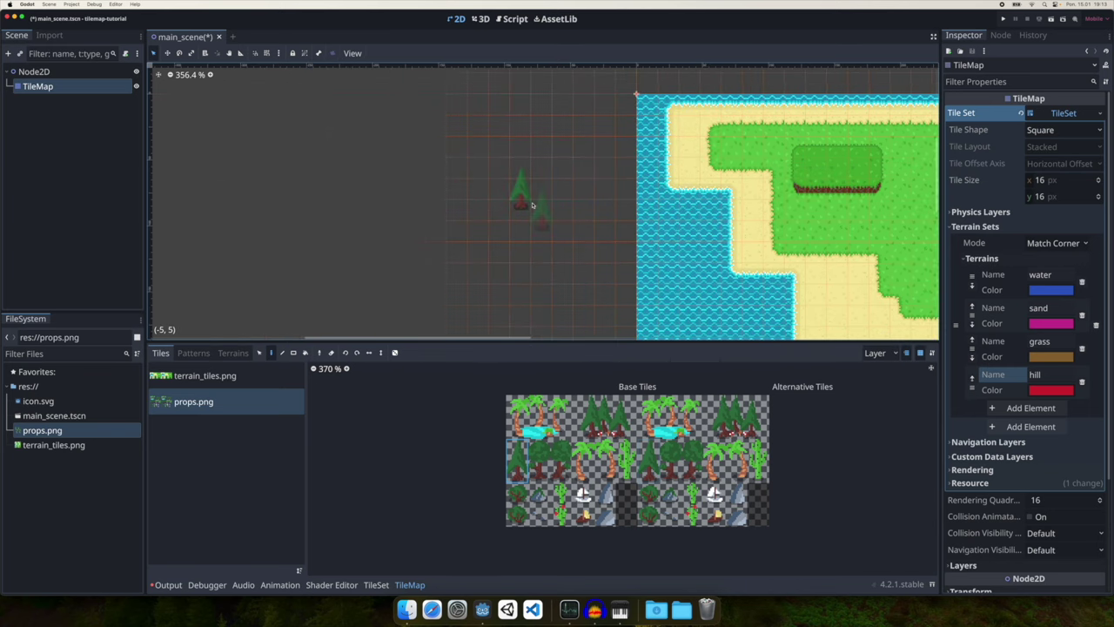
pyautogui.click(563, 193)
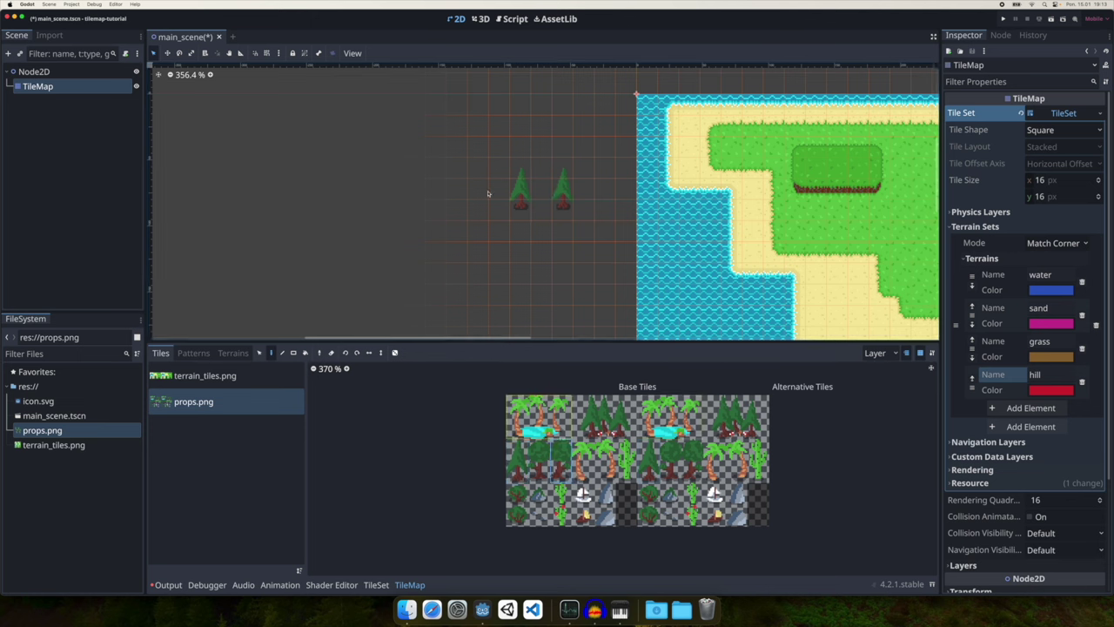
# - Place a leafy tree, a palm and three small bushes around the two pine trees
pyautogui.click(483, 228)
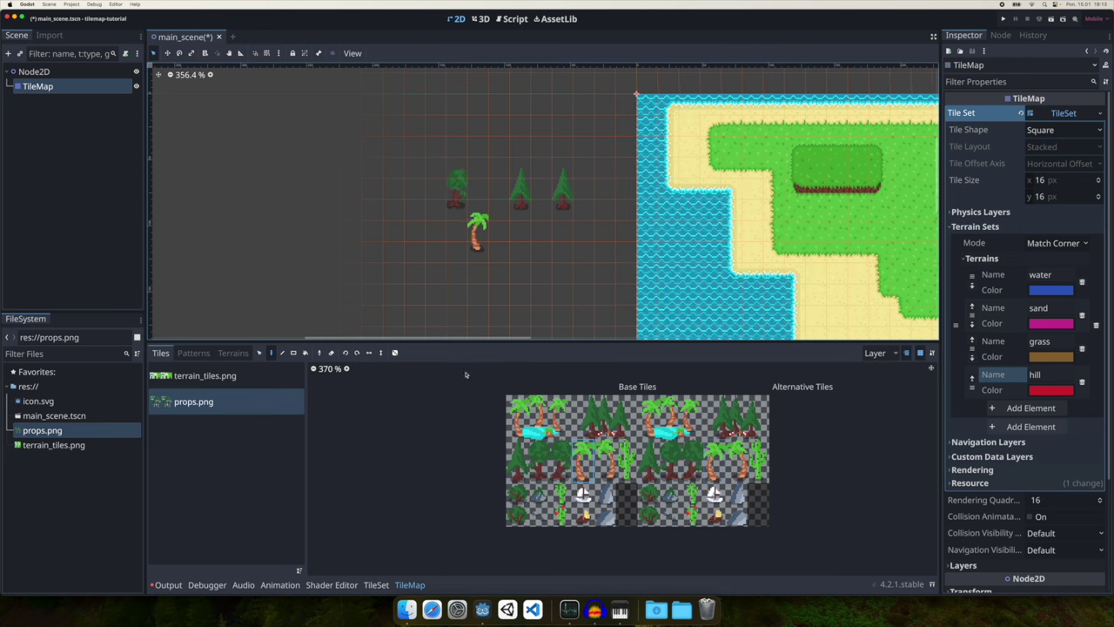
pyautogui.click(517, 493)
pyautogui.click(530, 255)
pyautogui.click(545, 231)
# - Check the oasis tile's animation settings in the TileSet and place one oasis below the palm in the empty area beside the water
pyautogui.click(376, 585)
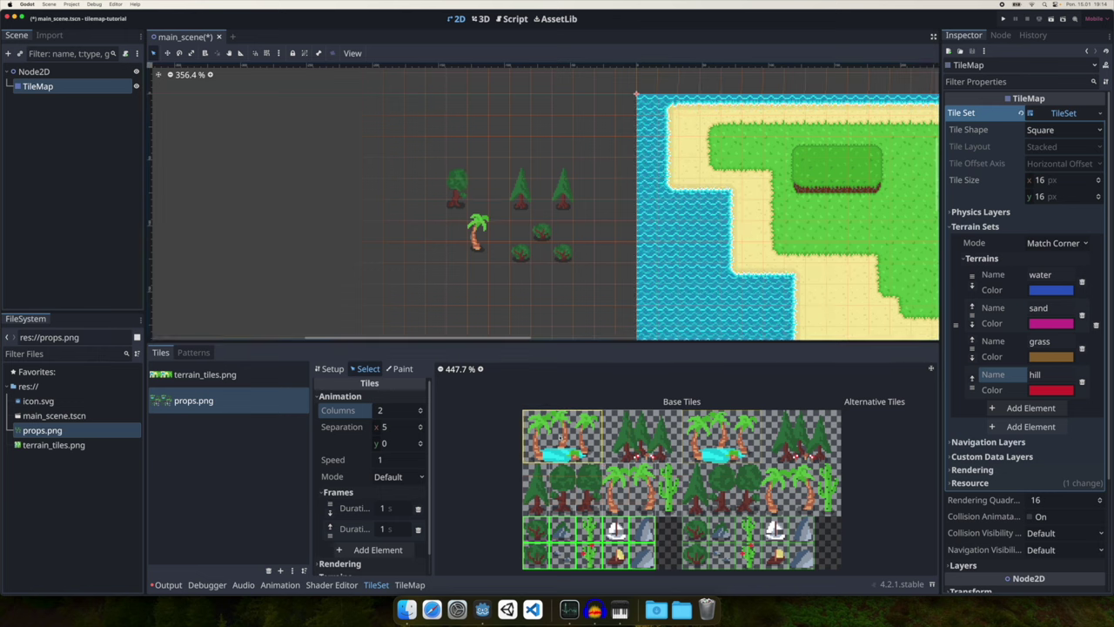
pyautogui.click(592, 449)
pyautogui.scroll(3, 615, 466)
pyautogui.hscroll(1, 616, 466)
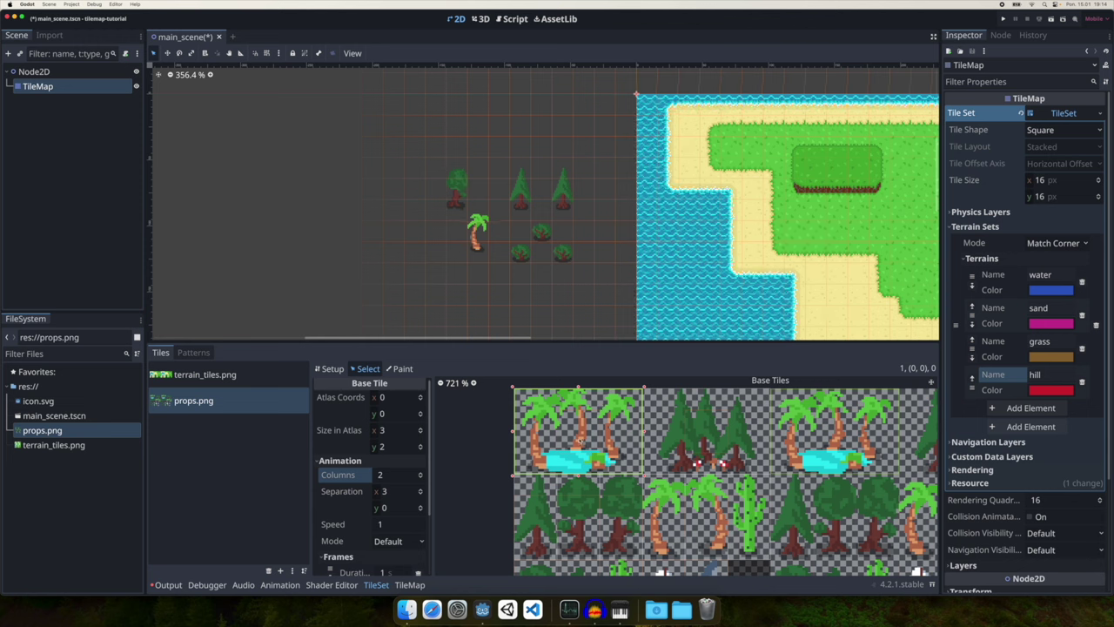
pyautogui.scroll(-2, 426, 512)
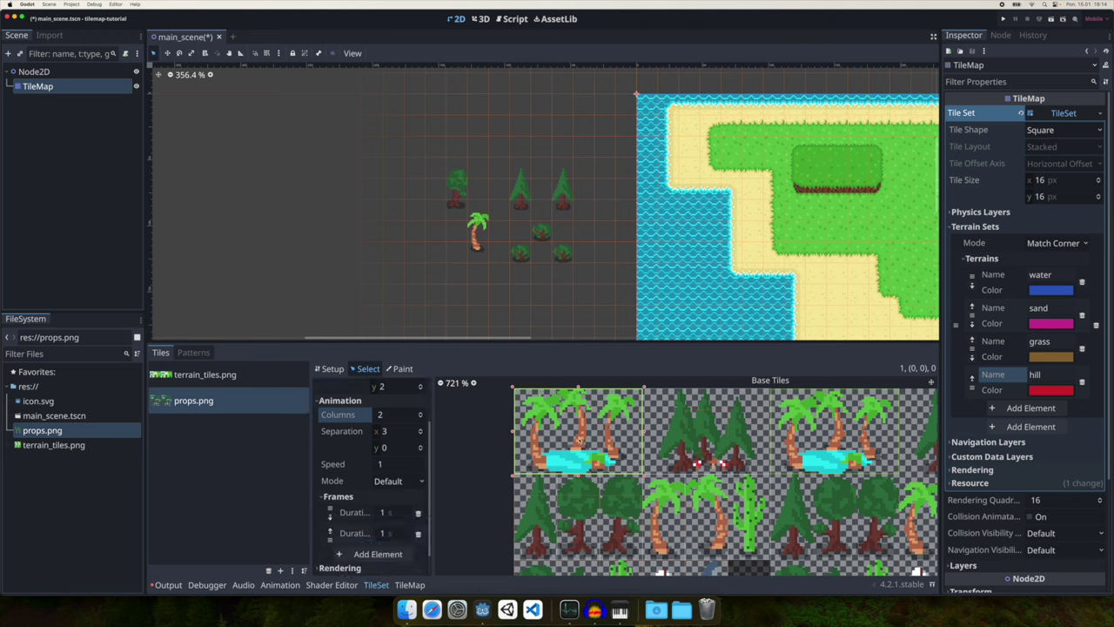
pyautogui.click(410, 585)
pyautogui.click(534, 424)
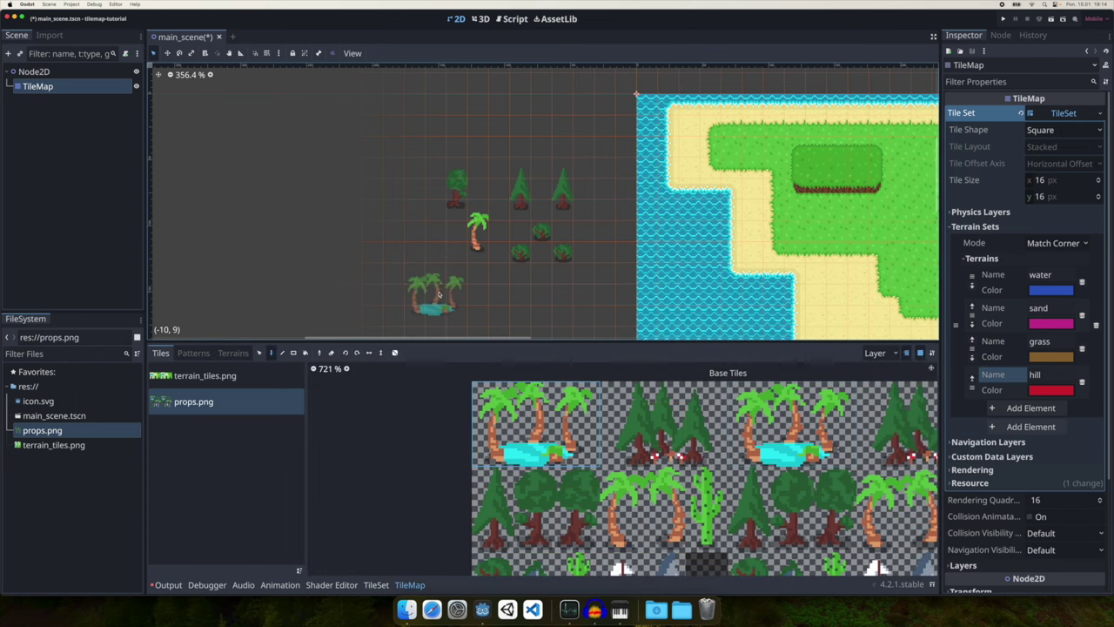
pyautogui.click(438, 297)
# - Set the oasis tile's horizontal texture origin to -16 px and increase its vertical origin to align the sprite with the grid
pyautogui.click(376, 585)
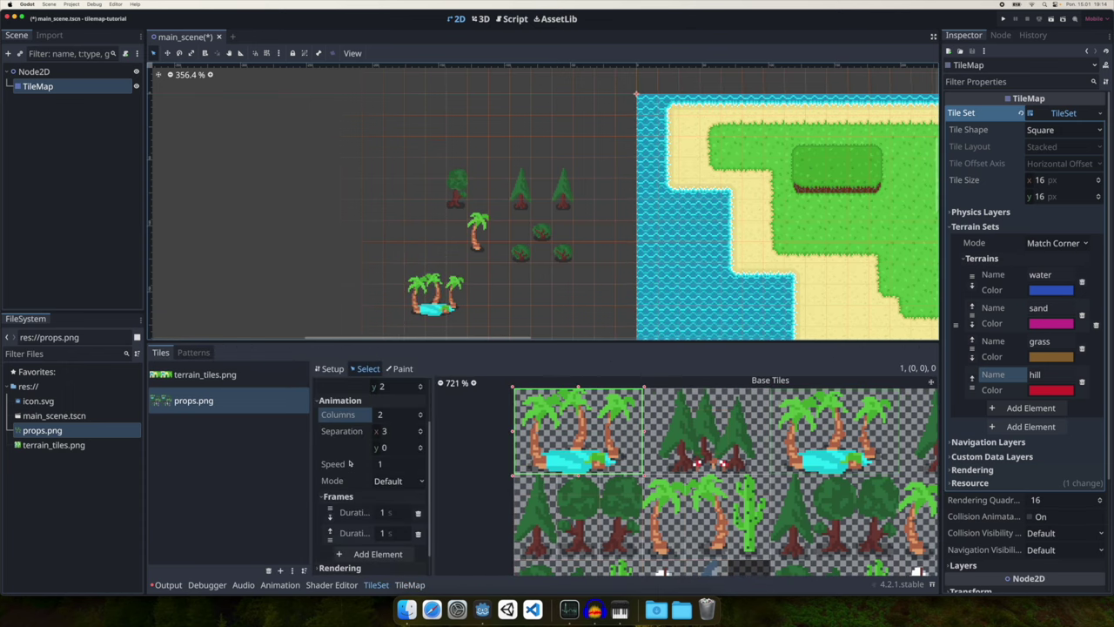
pyautogui.scroll(3, 350, 464)
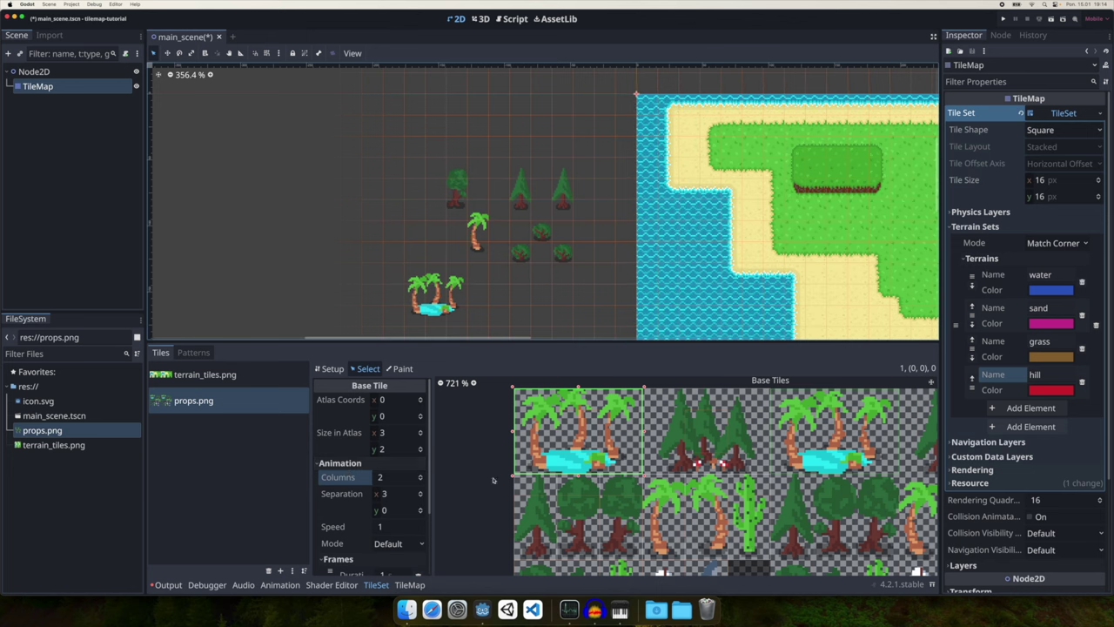
pyautogui.scroll(-4, 338, 532)
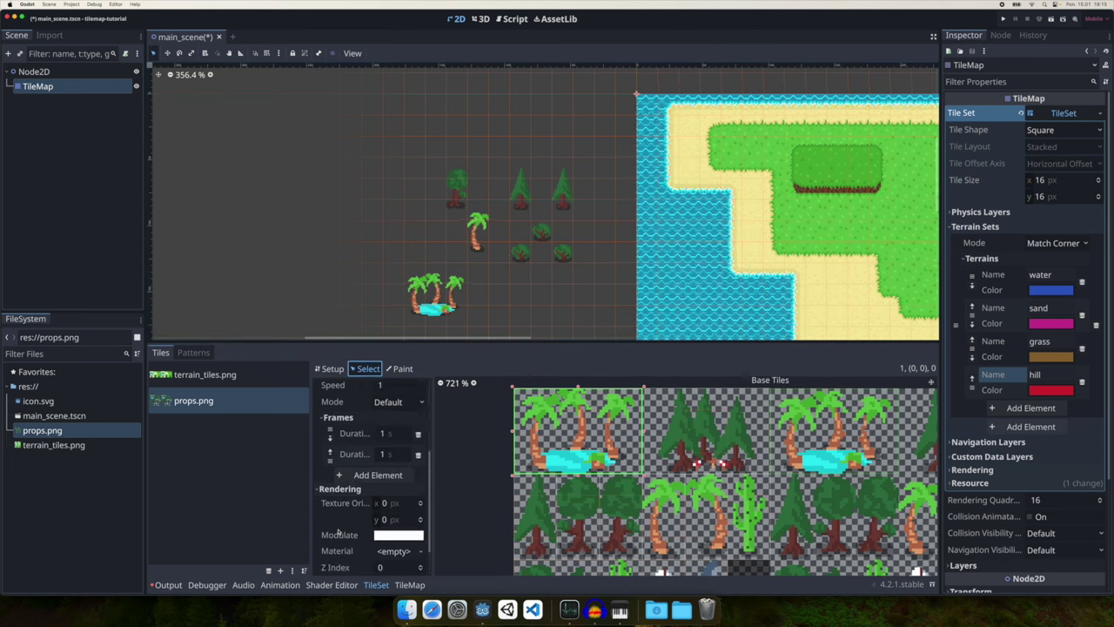
pyautogui.scroll(-2, 341, 522)
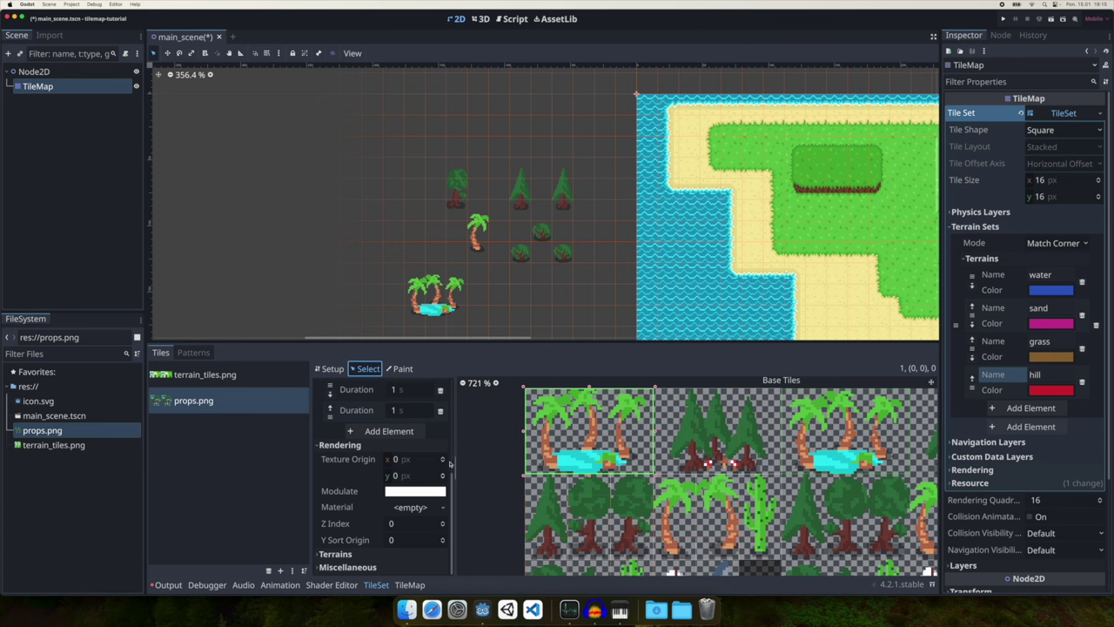
pyautogui.click(442, 461)
pyautogui.click(443, 461)
pyautogui.click(443, 461)
pyautogui.click(443, 461)
pyautogui.click(443, 462)
pyautogui.click(443, 462)
pyautogui.click(443, 461)
pyautogui.click(443, 461)
pyautogui.click(443, 461)
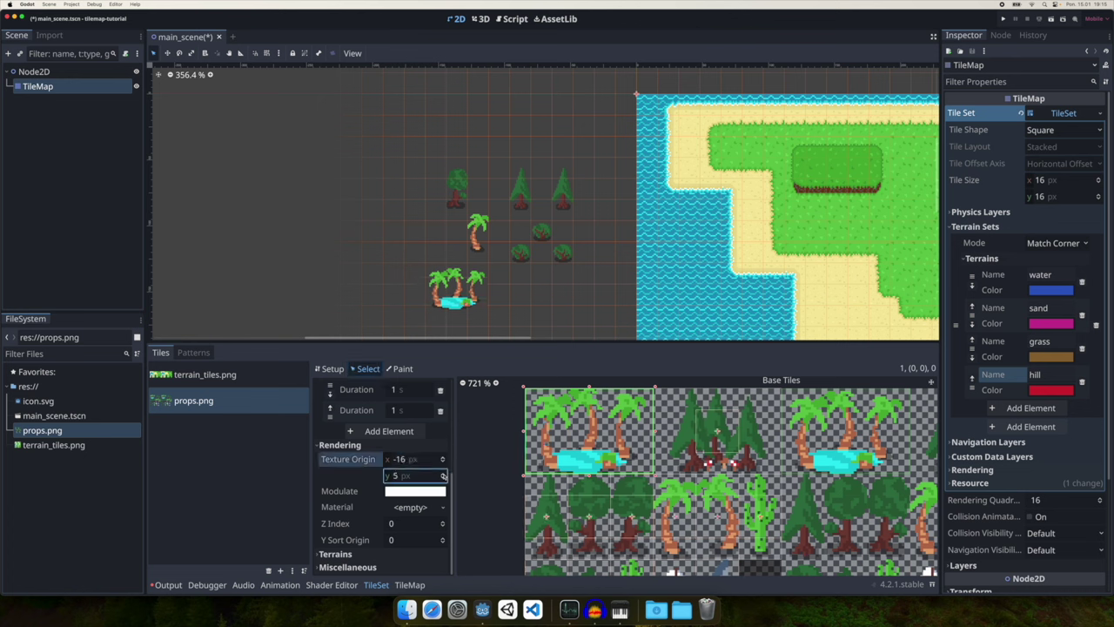
# - Shift the pine group's texture origin, and set the y texture origin of the two-cell-high trees, palms and cactus to 8 px
pyautogui.click(665, 437)
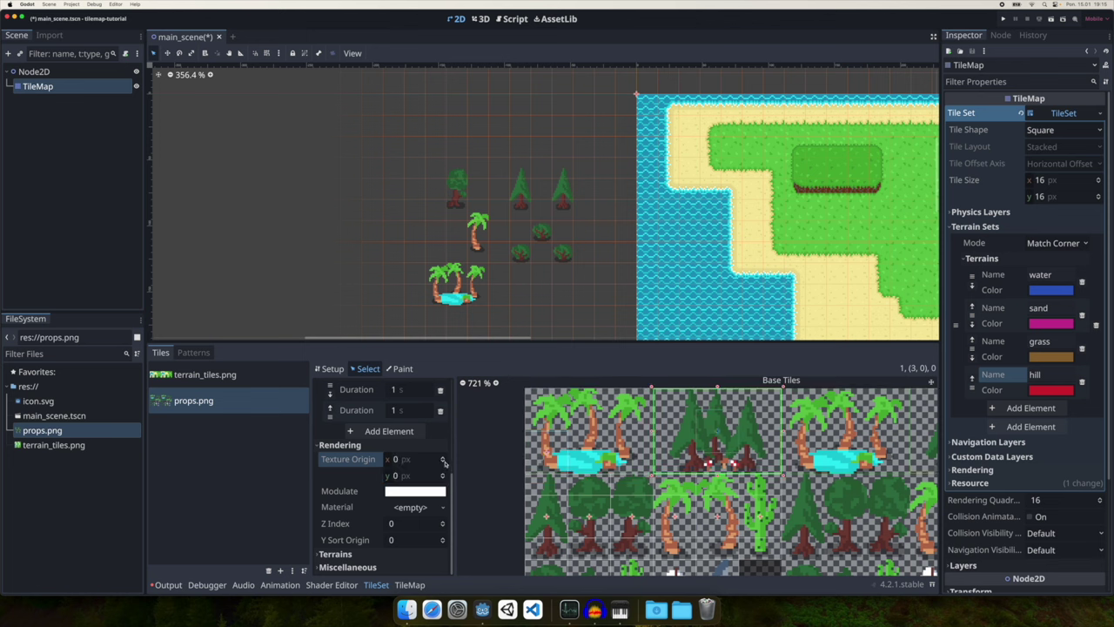
pyautogui.moveTo(547, 513); pyautogui.dragTo(767, 529)
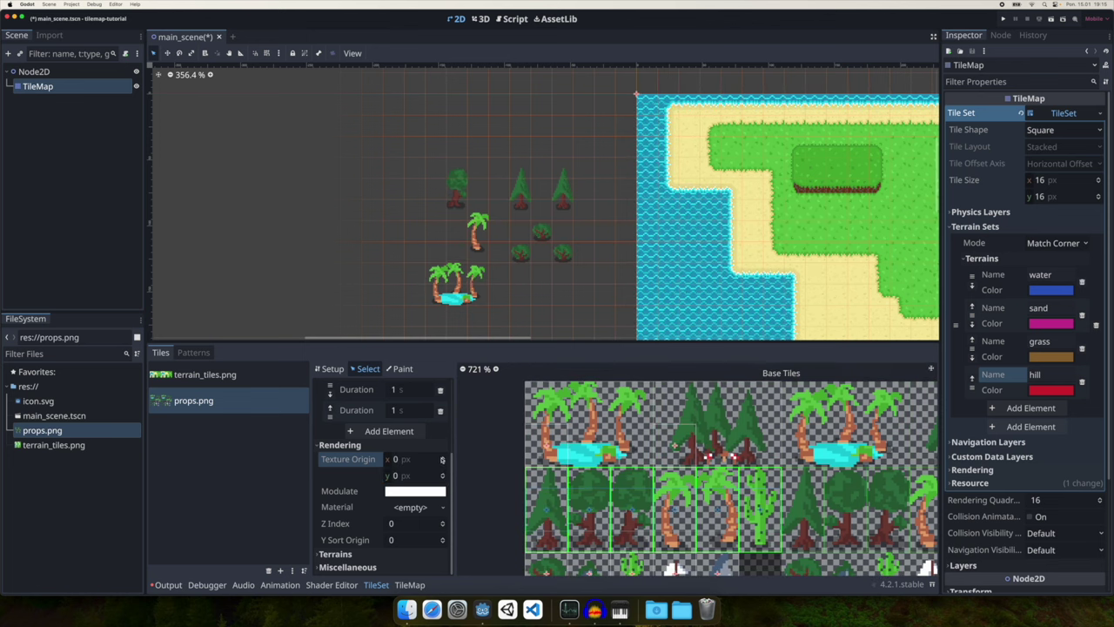
pyautogui.moveTo(442, 474)
pyautogui.mouseDown()
pyautogui.moveTo(453, 474)
pyautogui.moveTo(443, 473)
pyautogui.mouseUp()
pyautogui.scroll(-2, 489, 512)
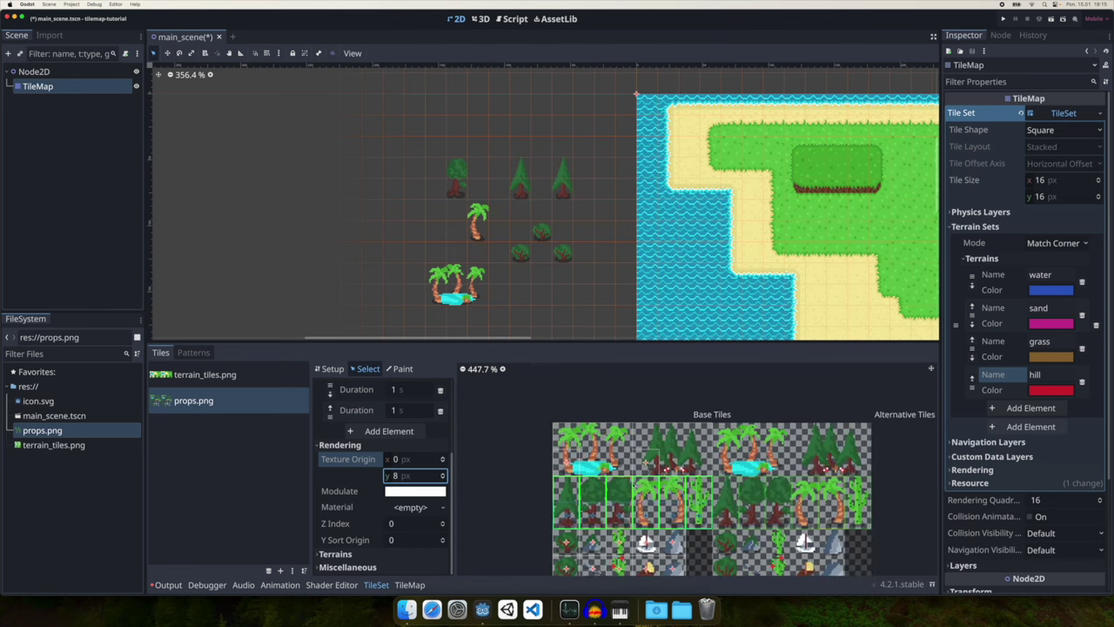
# - Try placing the oasis beside the test props and on the island's grass
pyautogui.scroll(1, 457, 70)
pyautogui.moveTo(560, 261)
pyautogui.mouseDown(button='middle')
pyautogui.moveTo(600, 202)
pyautogui.moveTo(566, 176)
pyautogui.mouseUp(button='middle')
pyautogui.click(409, 584)
pyautogui.moveTo(556, 310); pyautogui.dragTo(588, 315, button='middle')
pyautogui.click(588, 317)
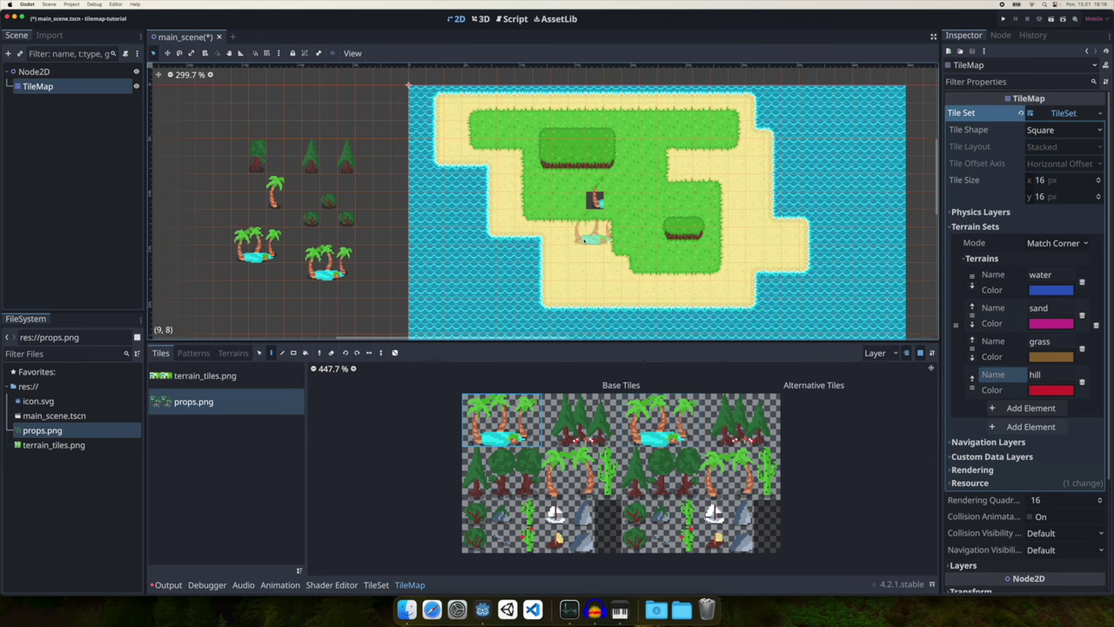
# - Erase all test props beside the water and clear the oasis from the island, keeping the grass intact
pyautogui.press('e')
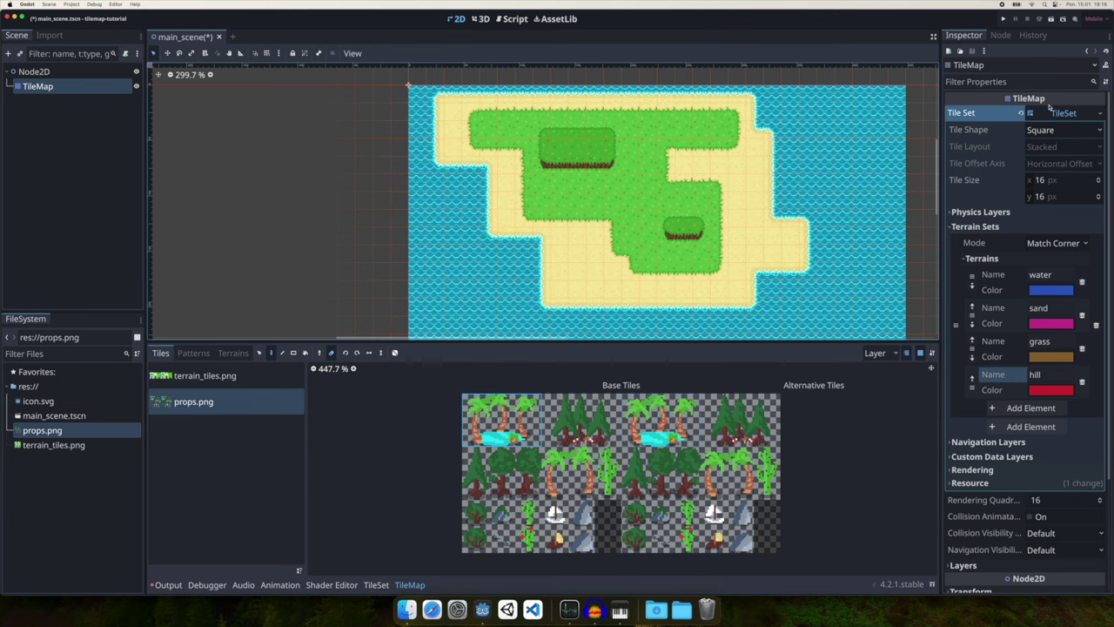
# - Name the TileMap's existing layer "background"
pyautogui.scroll(-5, 991, 405)
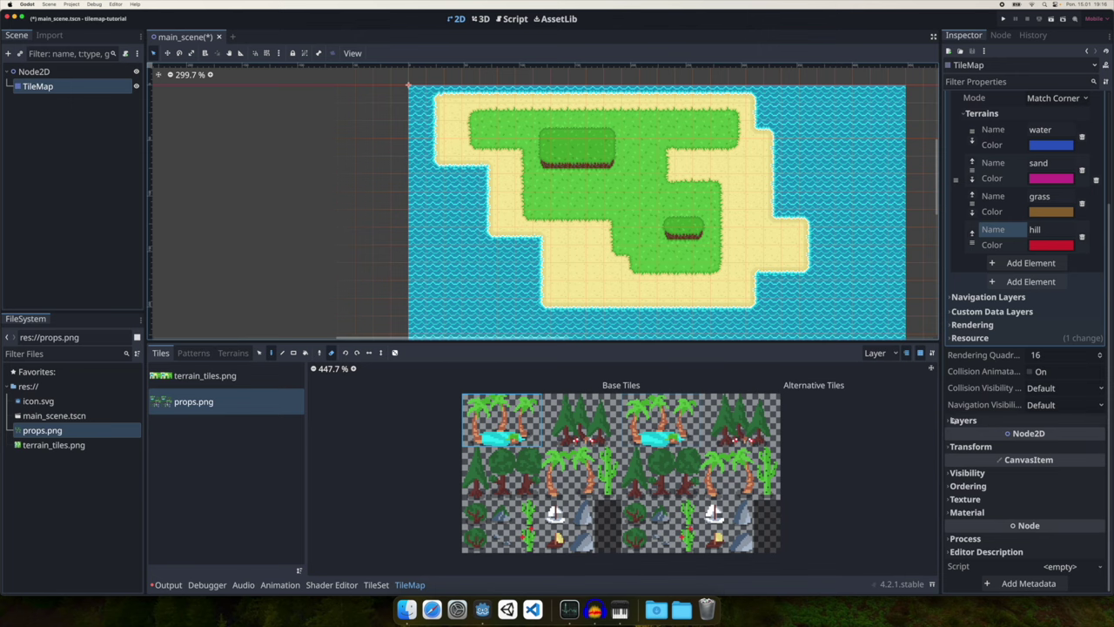
pyautogui.click(957, 419)
pyautogui.scroll(-5, 1011, 307)
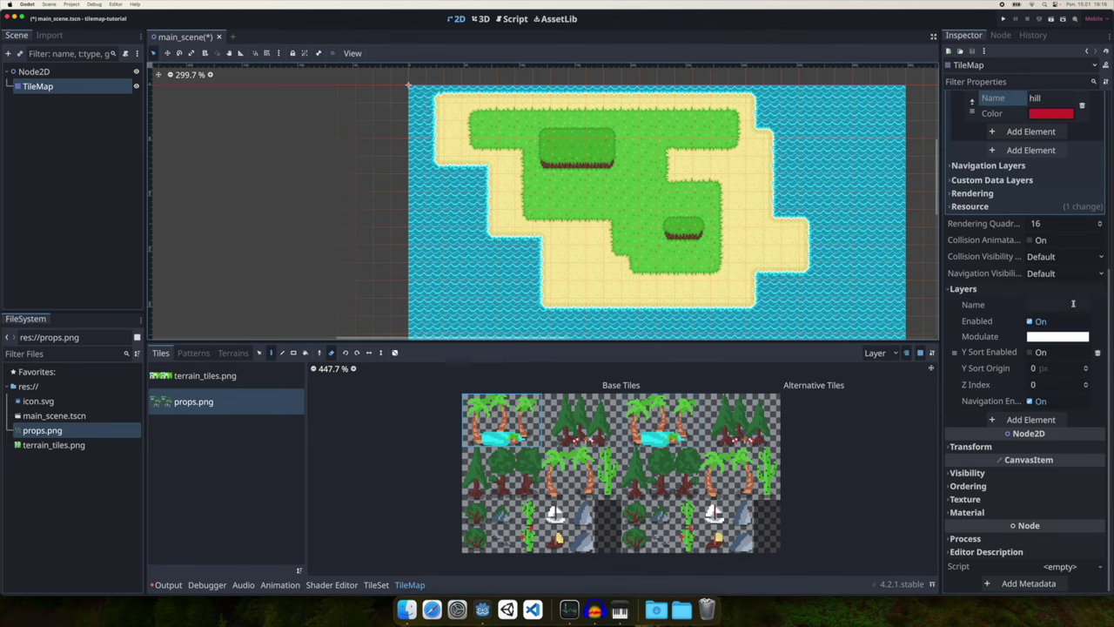
pyautogui.click(1044, 305)
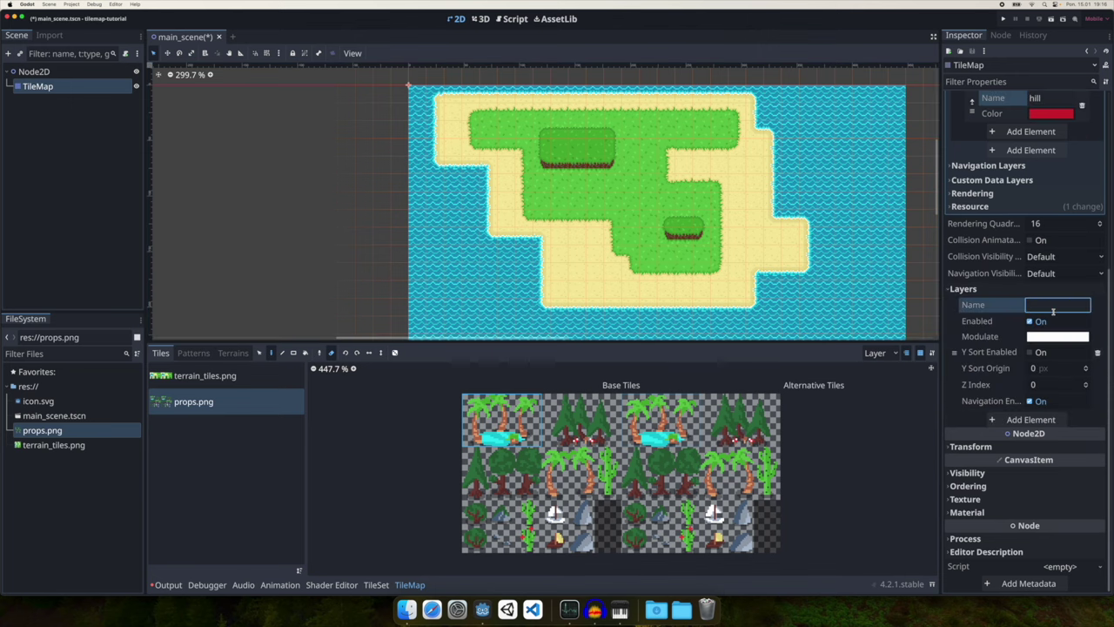
pyautogui.write('background')
pyautogui.press('Return')
# - Add a second TileMap layer and name it "props"
pyautogui.click(1023, 420)
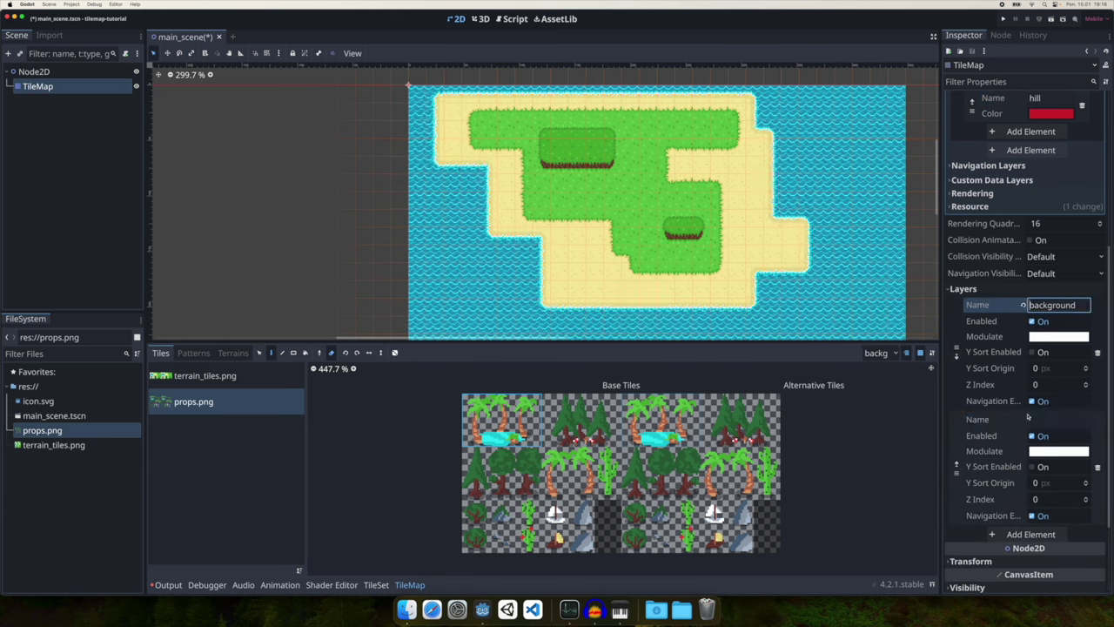
pyautogui.click(1051, 418)
pyautogui.write('props')
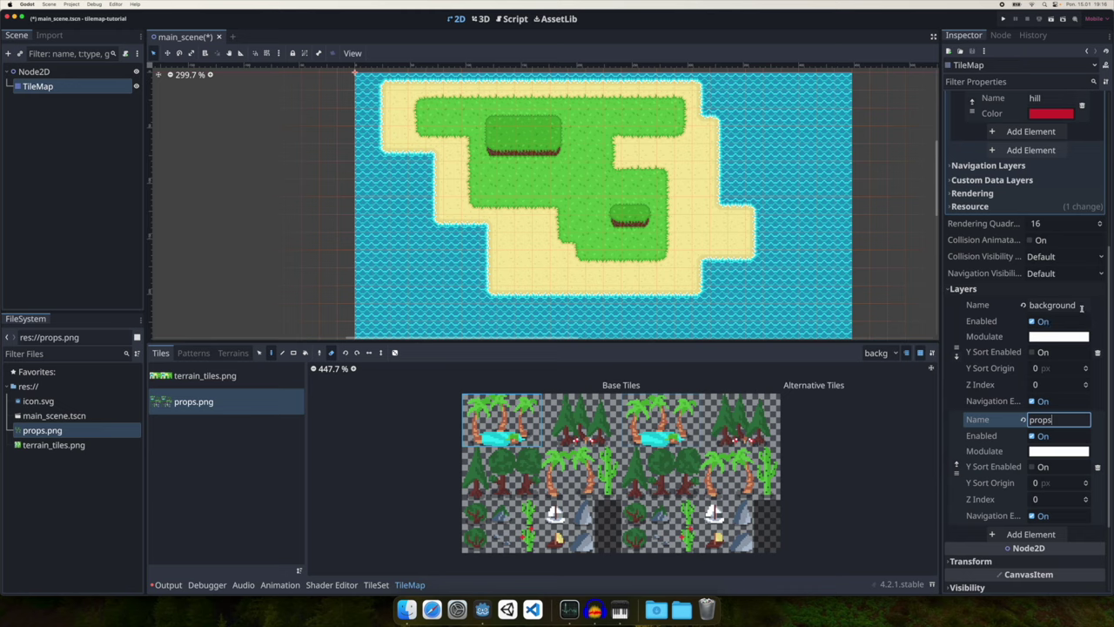
# - Make props the active layer for painting on the TileMap
pyautogui.click(1082, 309)
pyautogui.scroll(6, 699, 242)
pyautogui.scroll(-7, 699, 228)
pyautogui.click(406, 584)
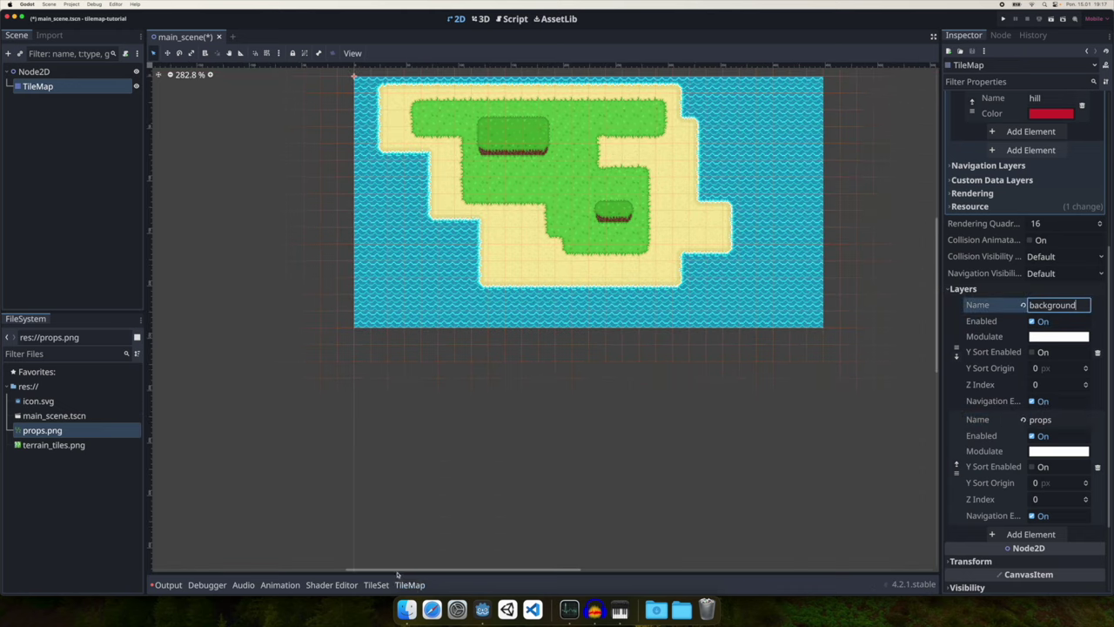
pyautogui.click(413, 588)
pyautogui.click(879, 353)
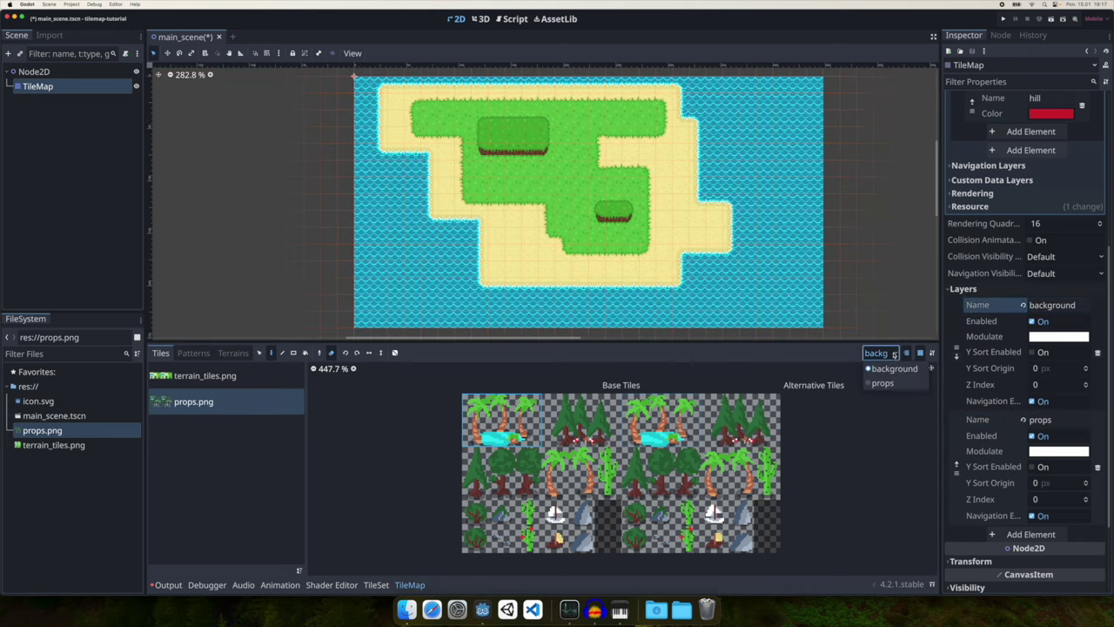
pyautogui.click(885, 383)
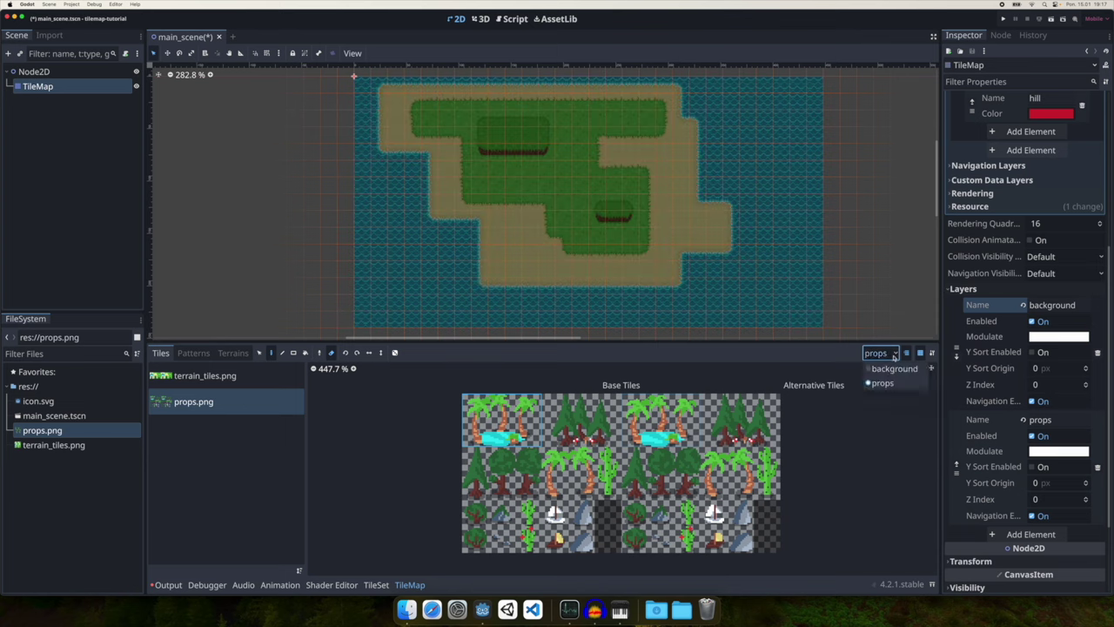
# - Alternate the active layer between background and props to compare how each is highlighted, ending on props
pyautogui.click(894, 355)
pyautogui.click(888, 369)
pyautogui.click(883, 353)
pyautogui.click(883, 382)
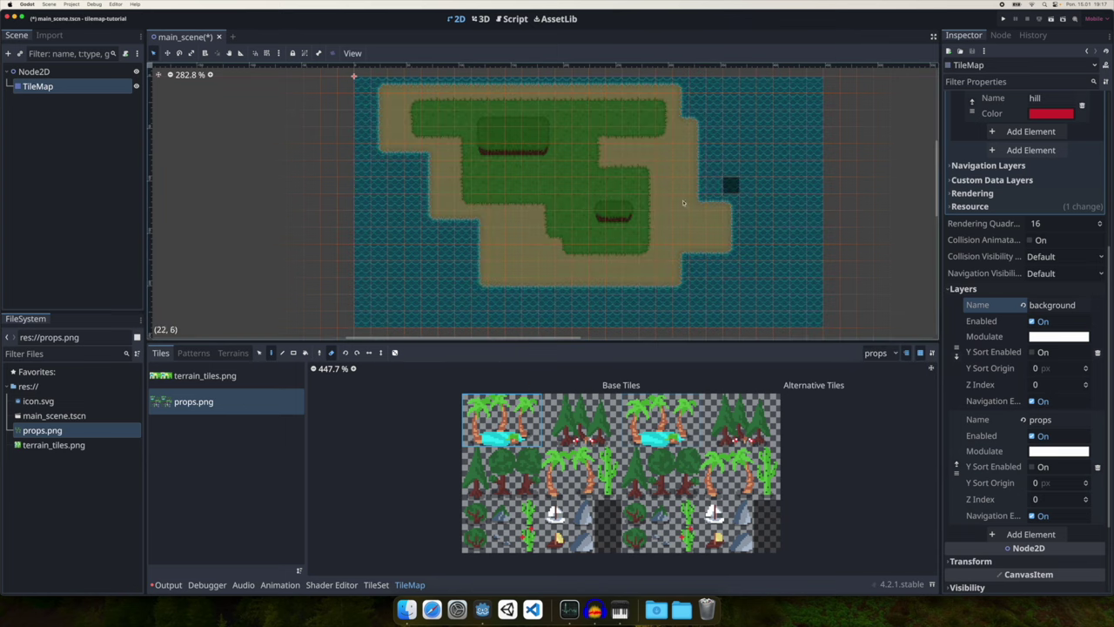
pyautogui.click(879, 353)
pyautogui.click(885, 367)
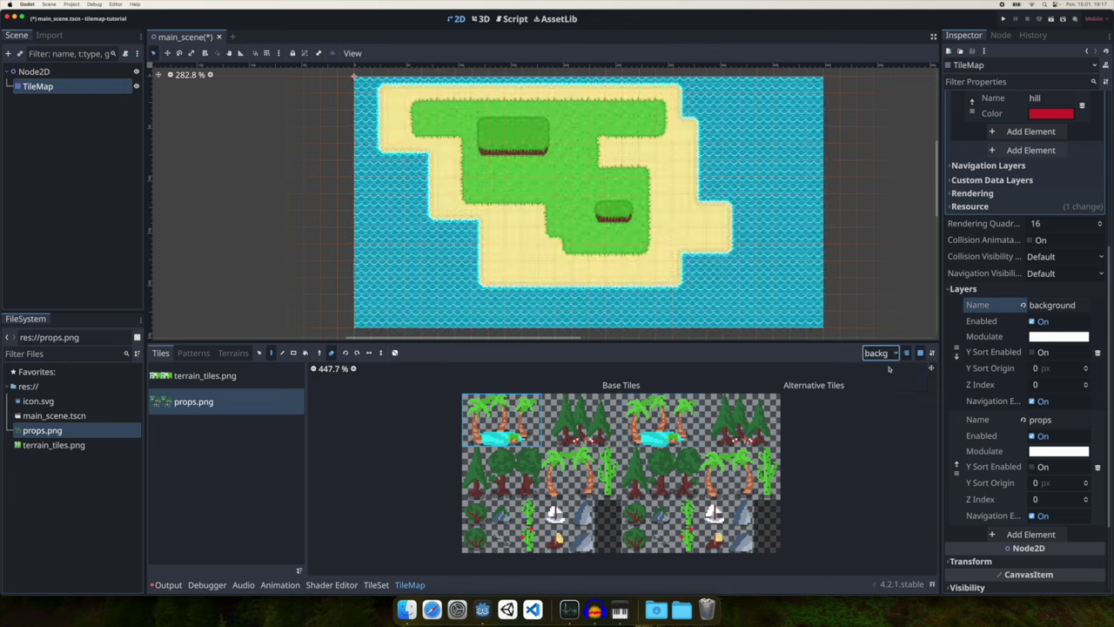
pyautogui.click(877, 353)
pyautogui.click(884, 383)
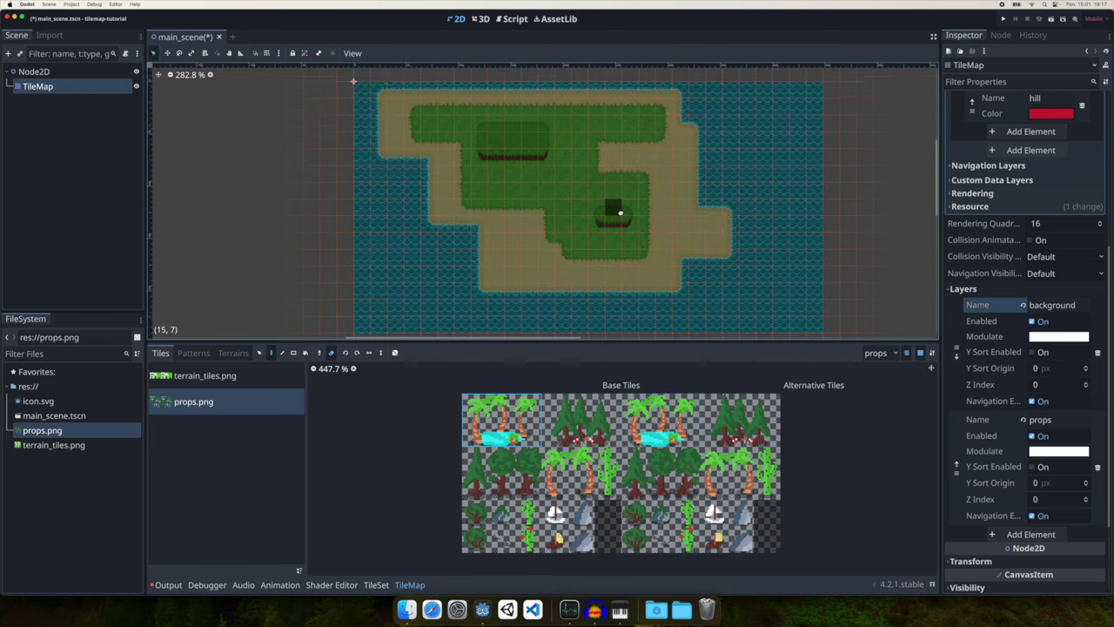
# - Place three palms on the props layer: one on the southern beach and two on the eastern sand
pyautogui.scroll(3, 617, 206)
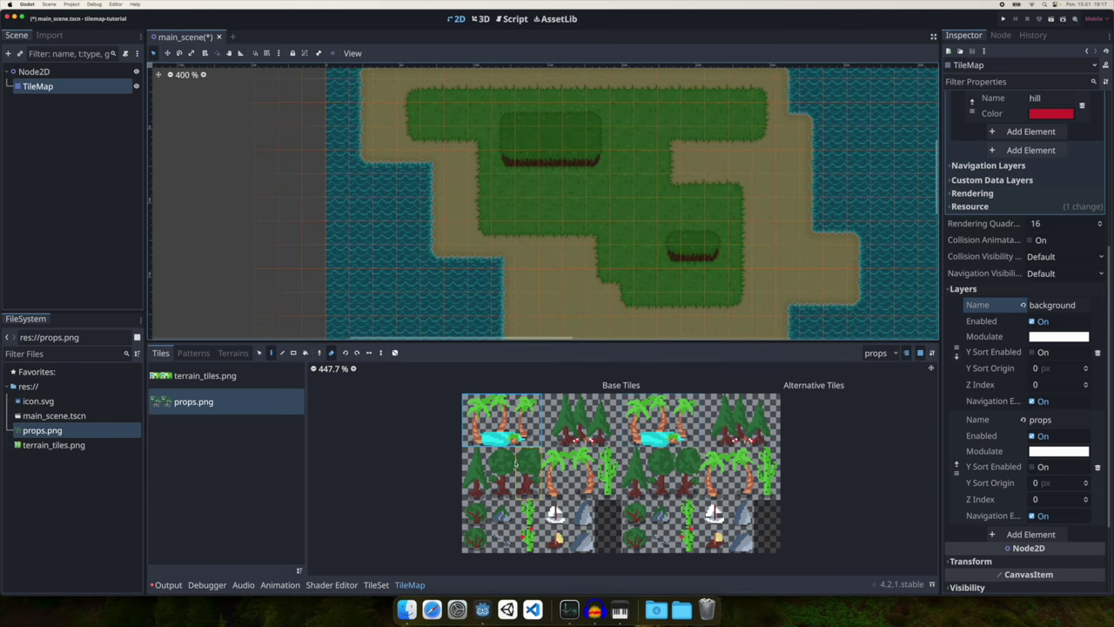
pyautogui.click(550, 466)
pyautogui.moveTo(553, 313); pyautogui.dragTo(537, 254, button='middle')
pyautogui.click(535, 267)
pyautogui.click(819, 222)
# - Place two single pine trees on the props layer, one on the small hill and one on the grass in the island's centre
pyautogui.click(635, 473)
pyautogui.click(678, 177)
pyautogui.click(607, 152)
# - Place two three-pine groups on the props layer, one on the northeastern grass and one just below the large hill
pyautogui.moveTo(607, 153); pyautogui.dragTo(588, 288, button='middle')
pyautogui.click(572, 425)
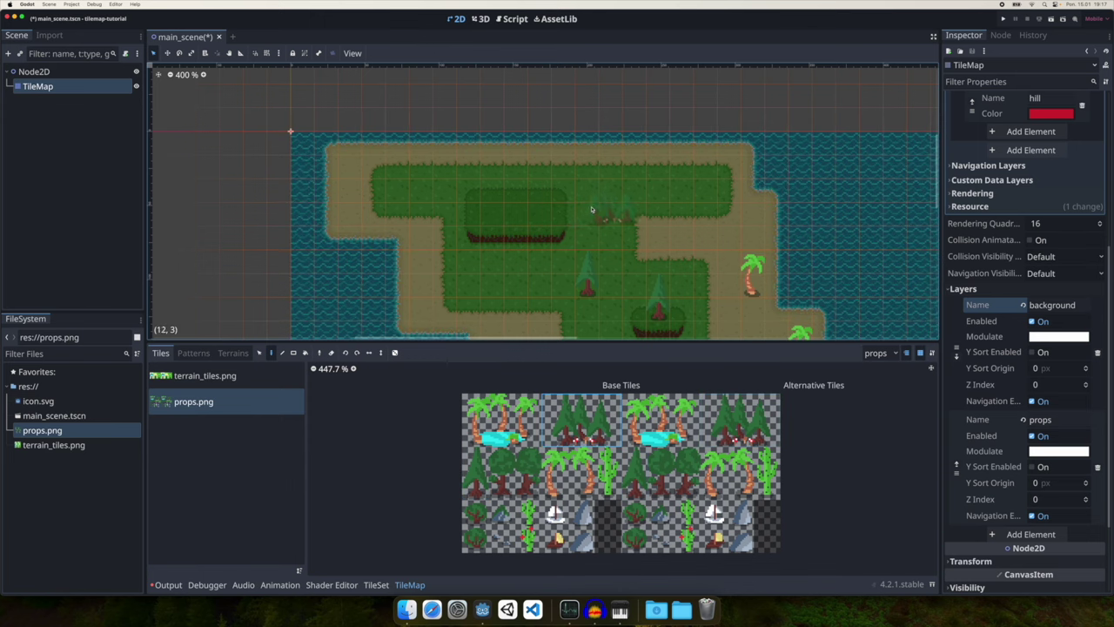
pyautogui.click(652, 207)
pyautogui.scroll(-3, 648, 202)
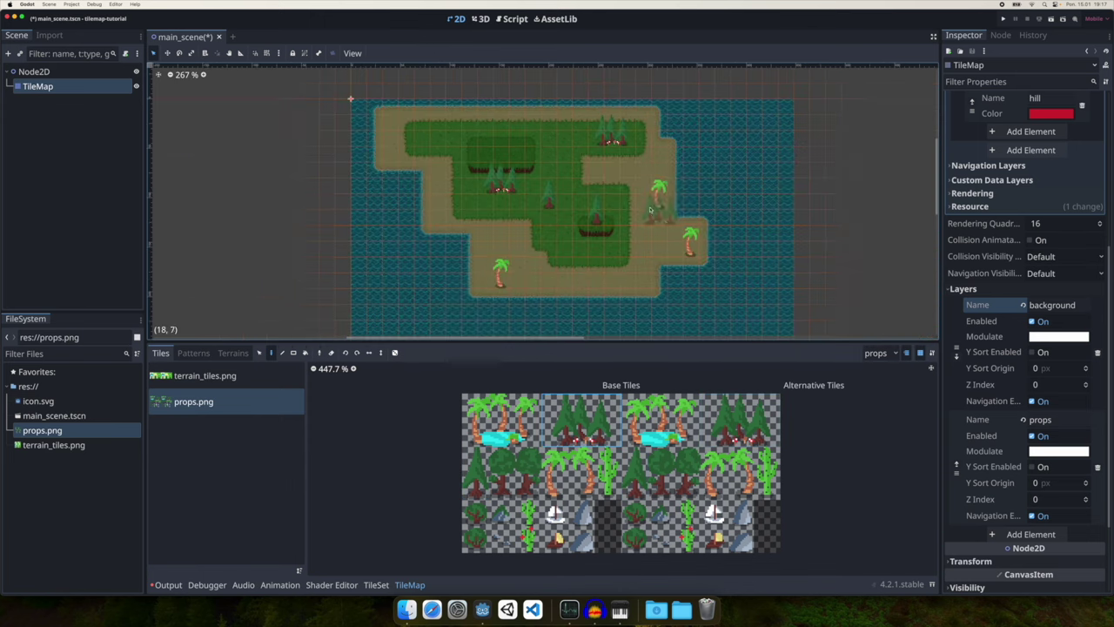
# - Paint a strip of water terrain on the background layer along the map's northern edge above the island
pyautogui.click(876, 352)
pyautogui.click(879, 361)
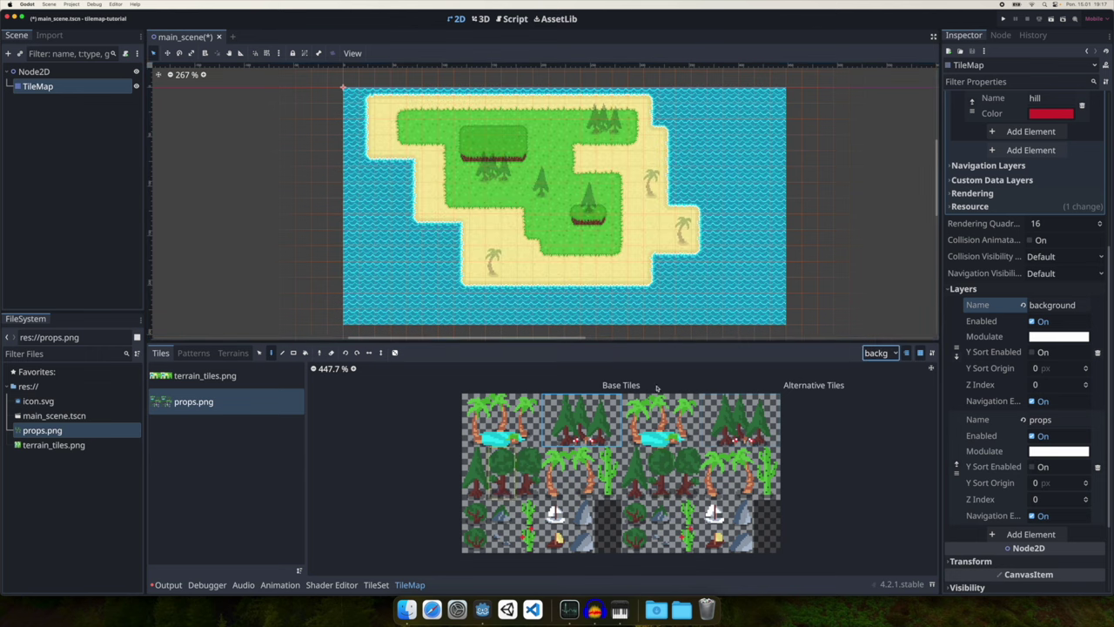
pyautogui.scroll(3, 574, 208)
pyautogui.click(231, 352)
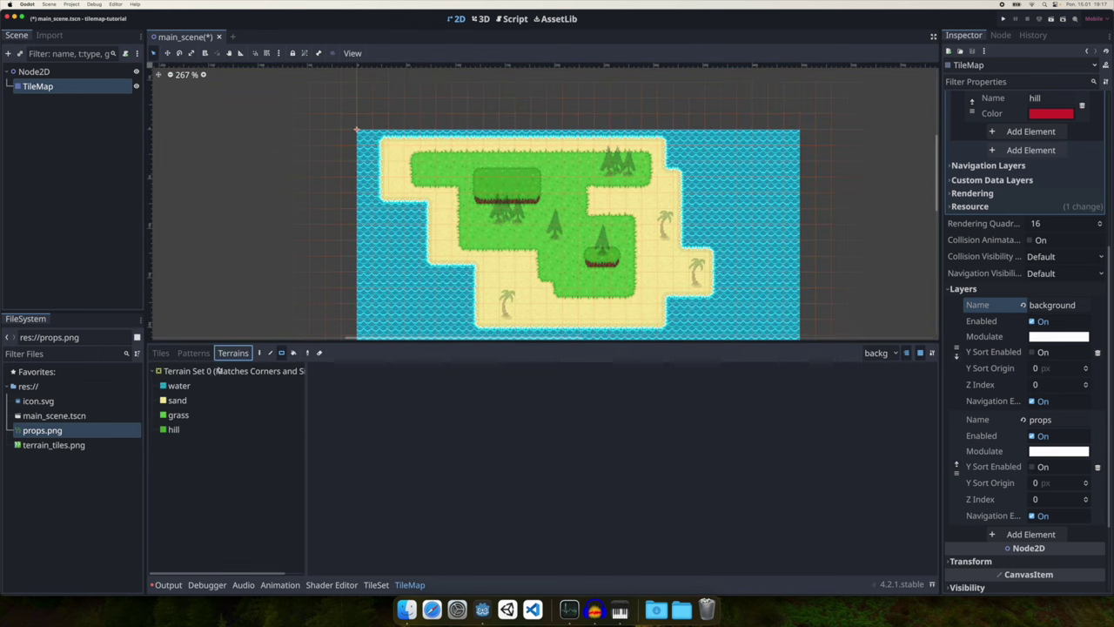
pyautogui.click(161, 352)
pyautogui.click(232, 352)
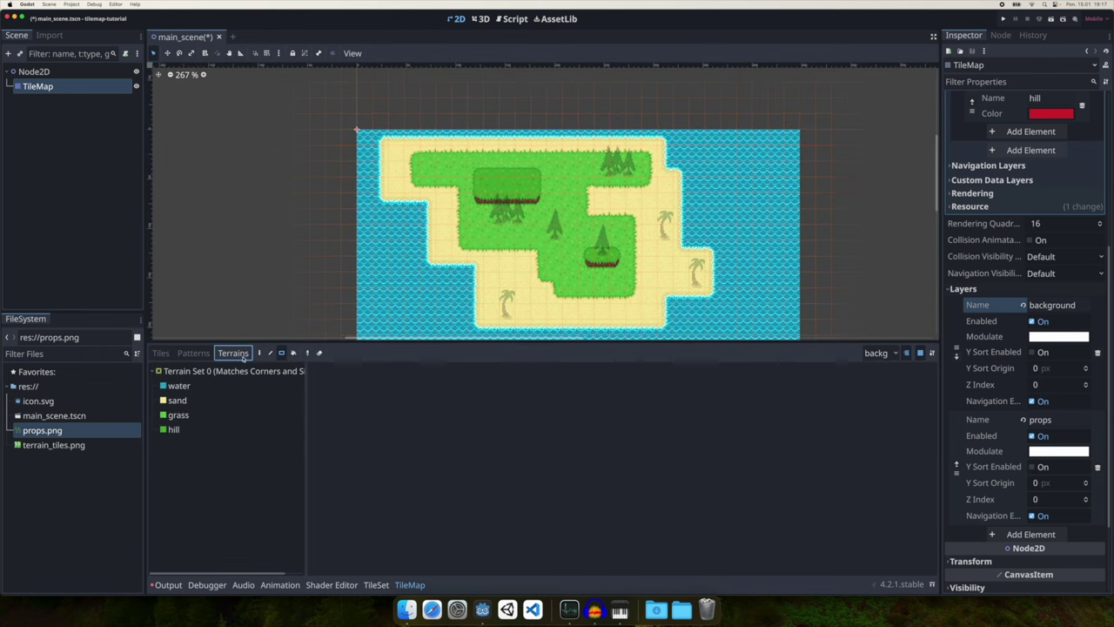
pyautogui.click(178, 386)
pyautogui.moveTo(361, 115); pyautogui.dragTo(797, 115)
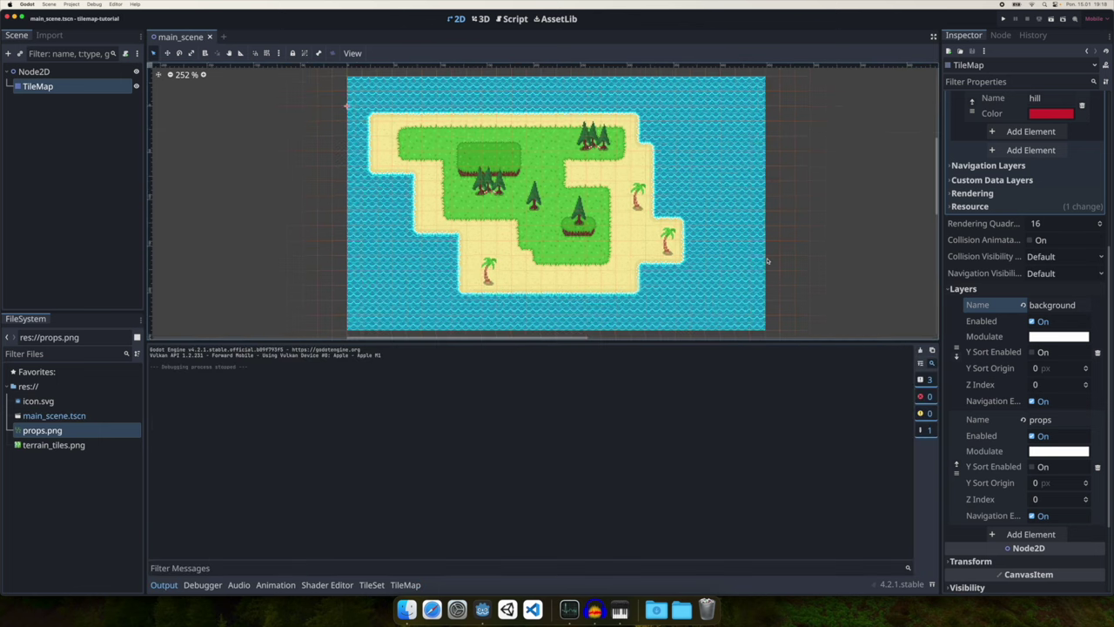